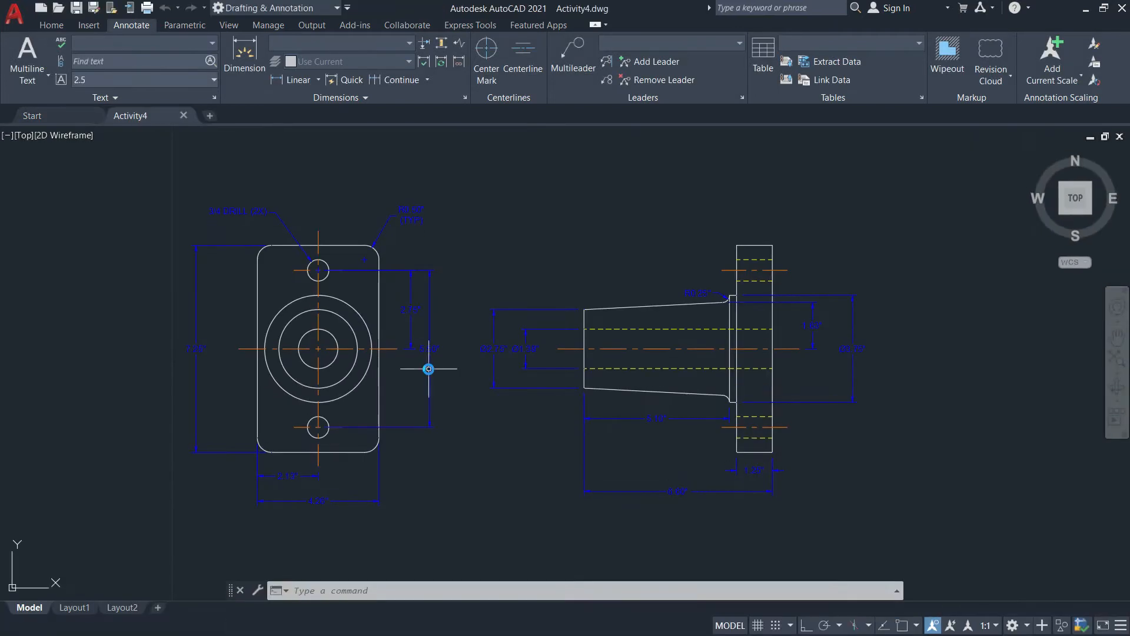
# Pan the drawing so the front and right views are centred on screen
pyautogui.moveTo(549, 256); pyautogui.dragTo(616, 183, button='middle')
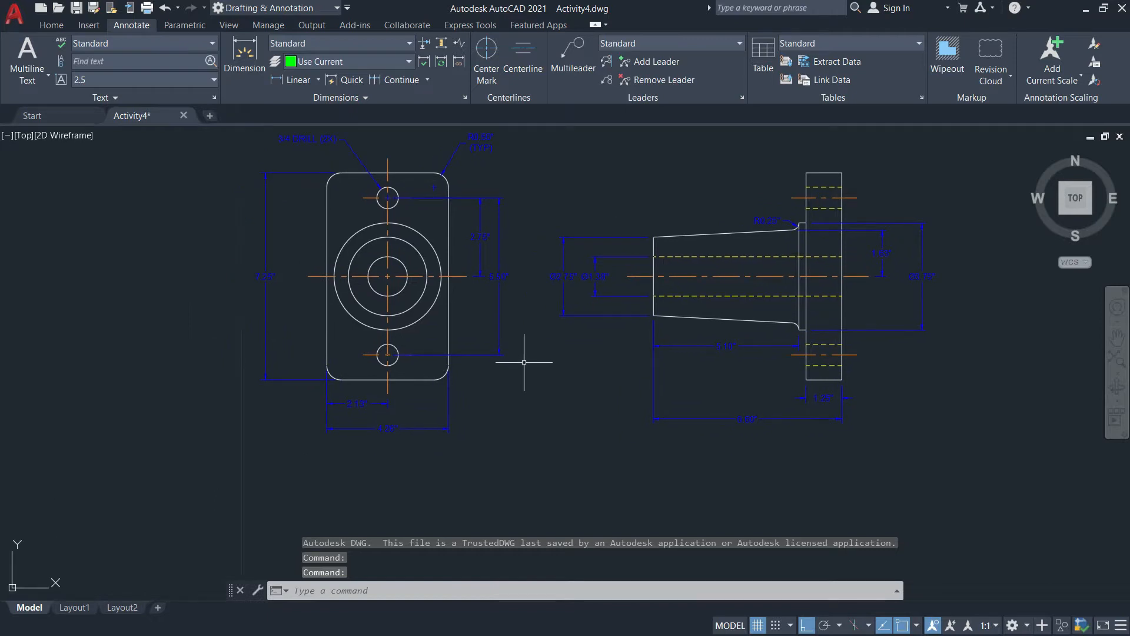
pyautogui.moveTo(553, 384)
pyautogui.mouseDown(button='middle')
pyautogui.moveTo(507, 459)
pyautogui.moveTo(532, 464)
pyautogui.mouseUp(button='middle')
# Open the Layer Properties Manager from the Home tab's layer tools
pyautogui.click(51, 25)
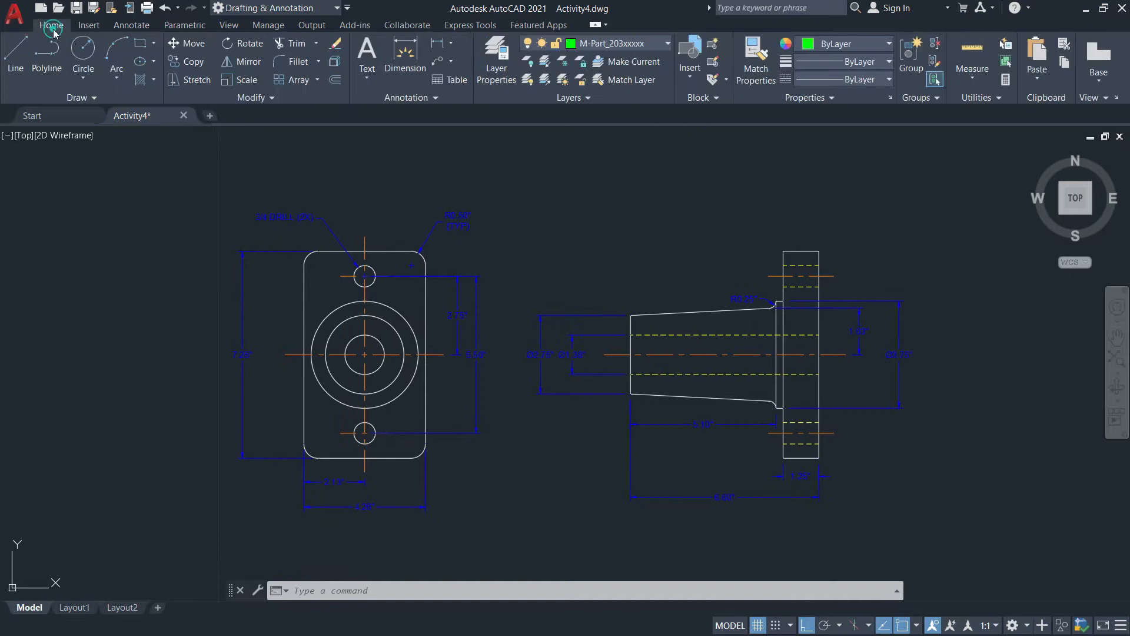
pyautogui.click(624, 42)
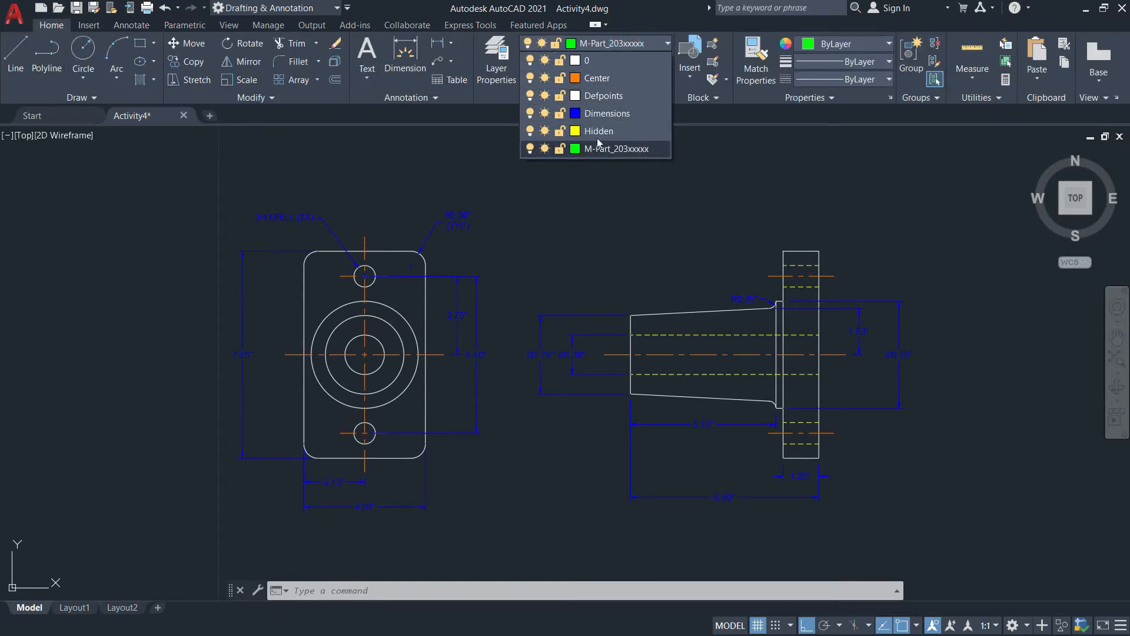
pyautogui.click(625, 51)
pyautogui.click(497, 59)
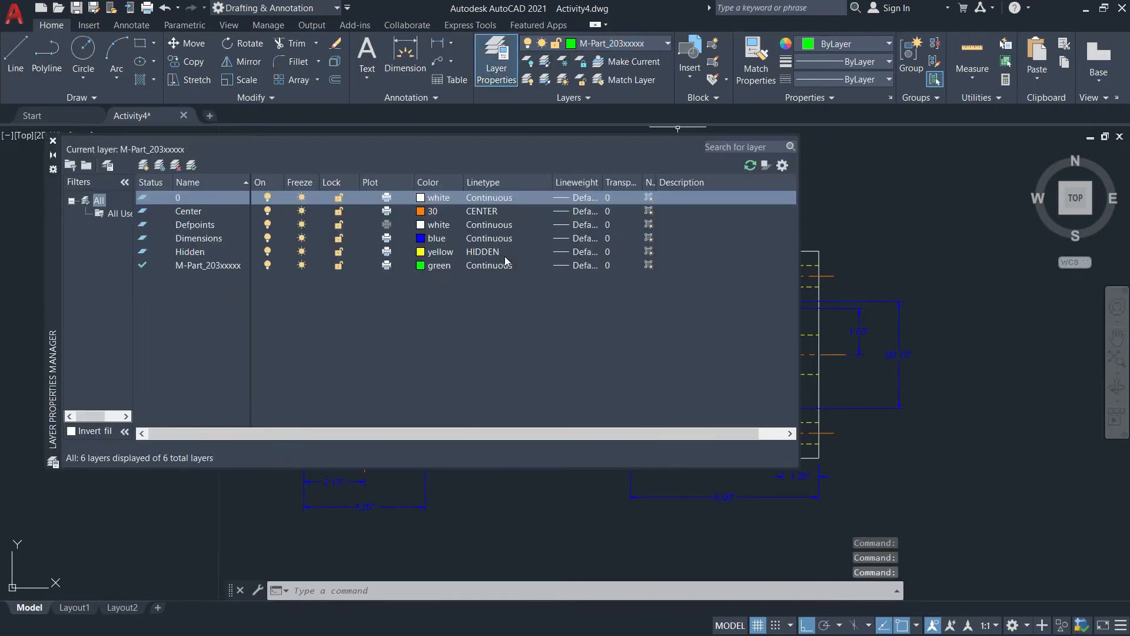
pyautogui.press('alt')
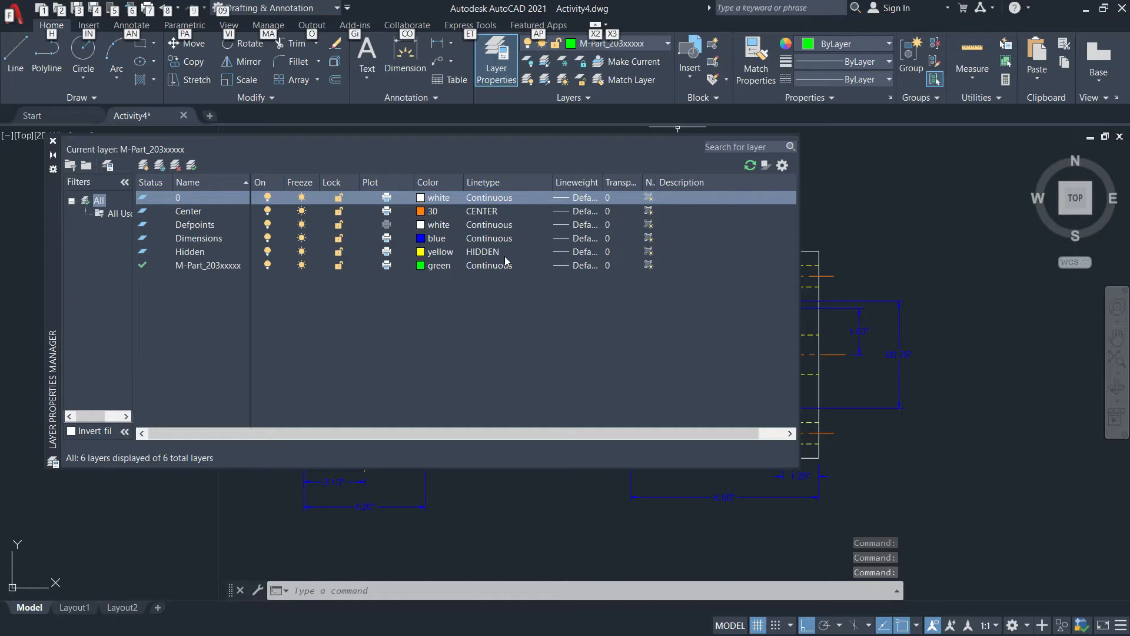
pyautogui.click(204, 331)
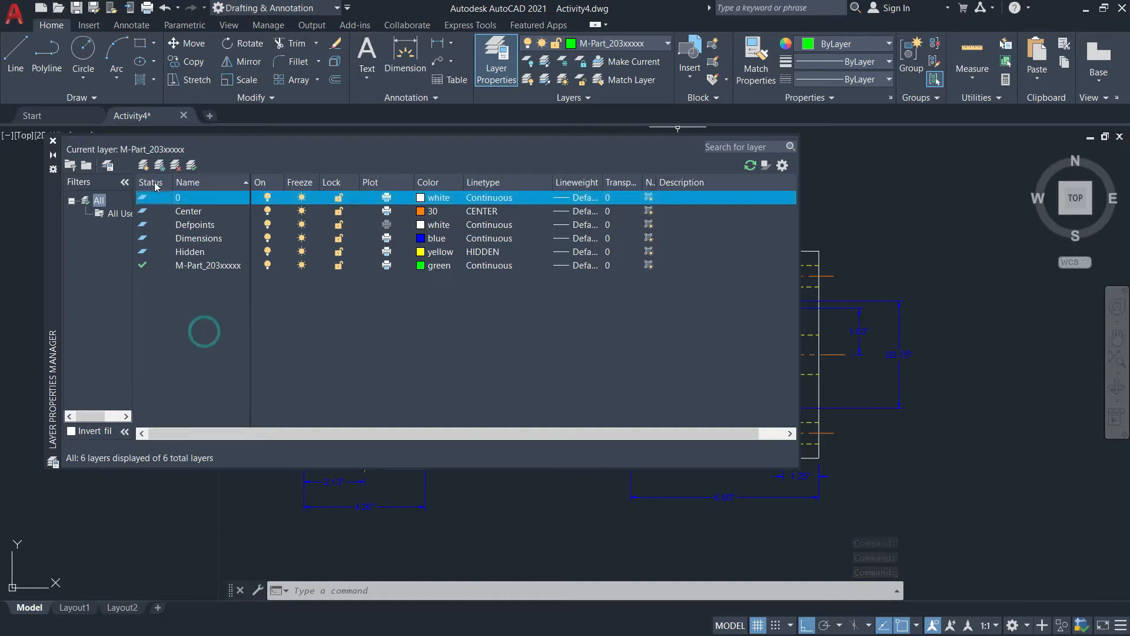
# Create a new layer named Text and give it index colour 131
pyautogui.hotkey('alt', 'n')
pyautogui.write('Text')
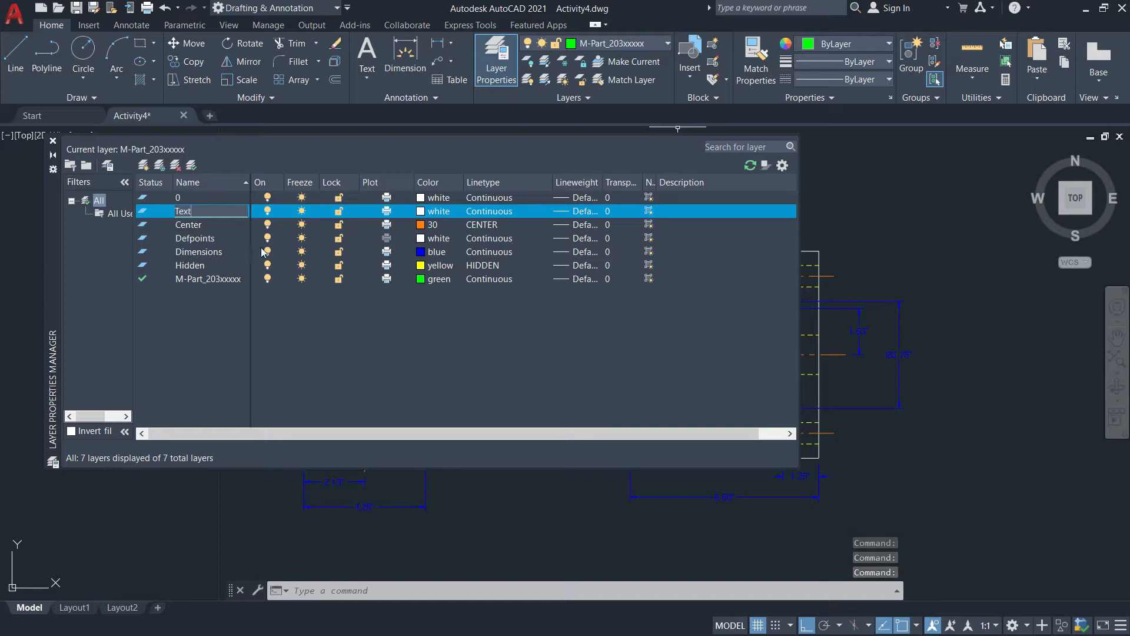
pyautogui.press('Return')
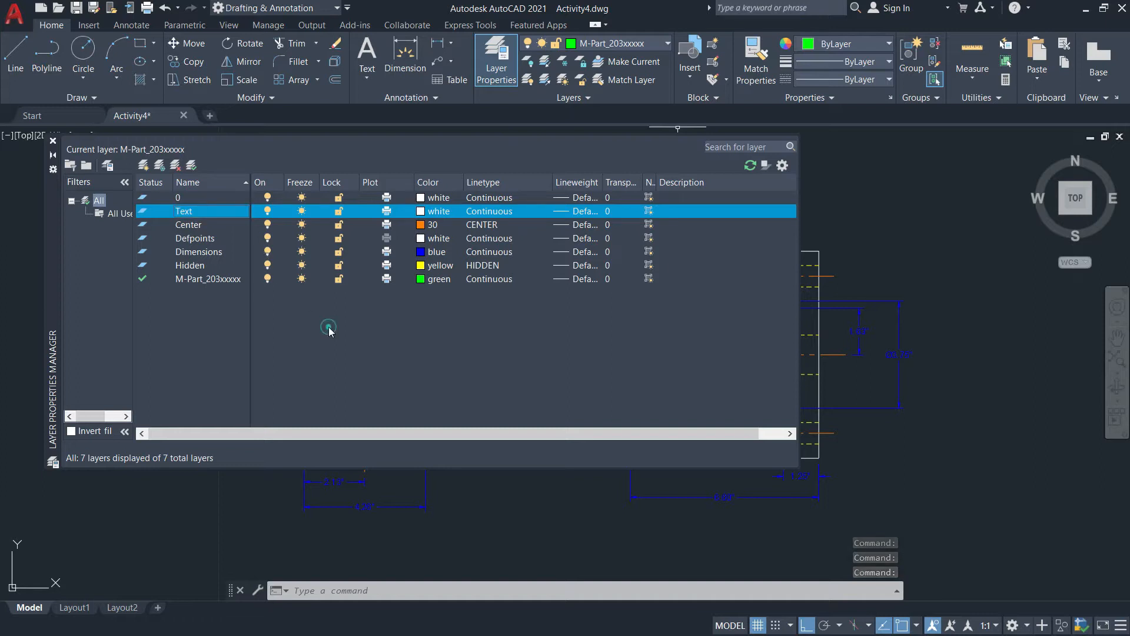
pyautogui.click(424, 211)
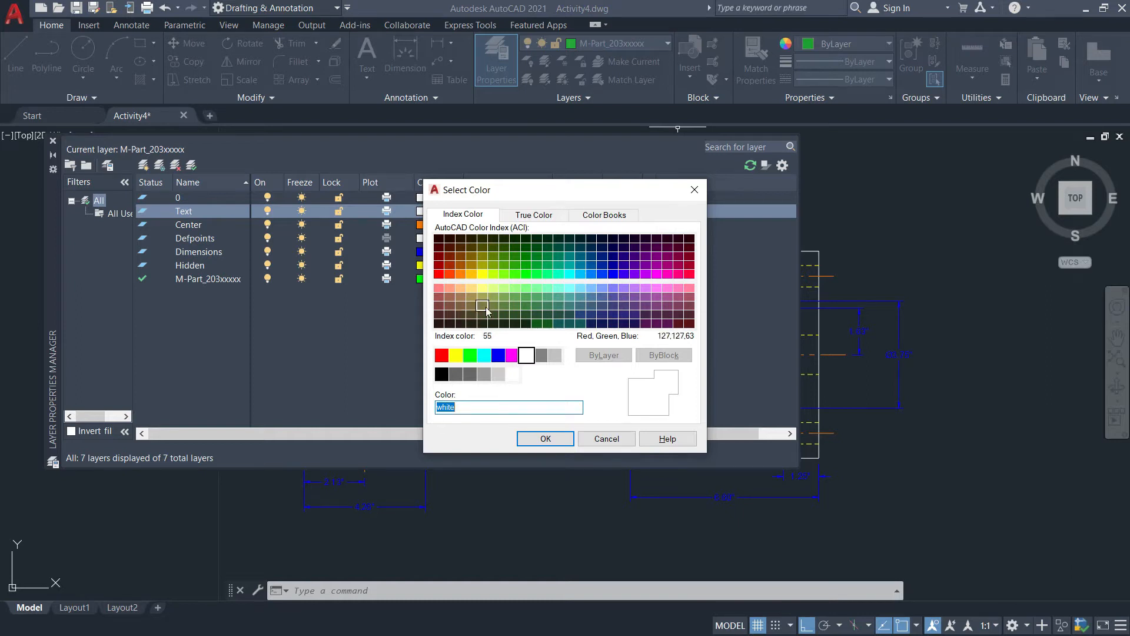
pyautogui.click(574, 292)
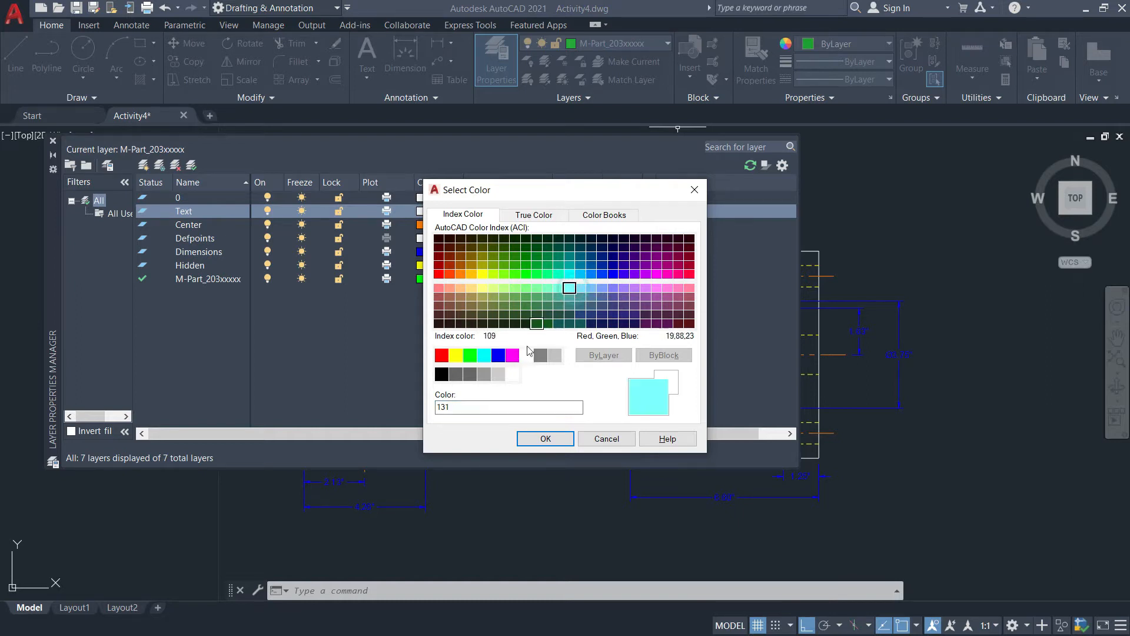
pyautogui.click(550, 439)
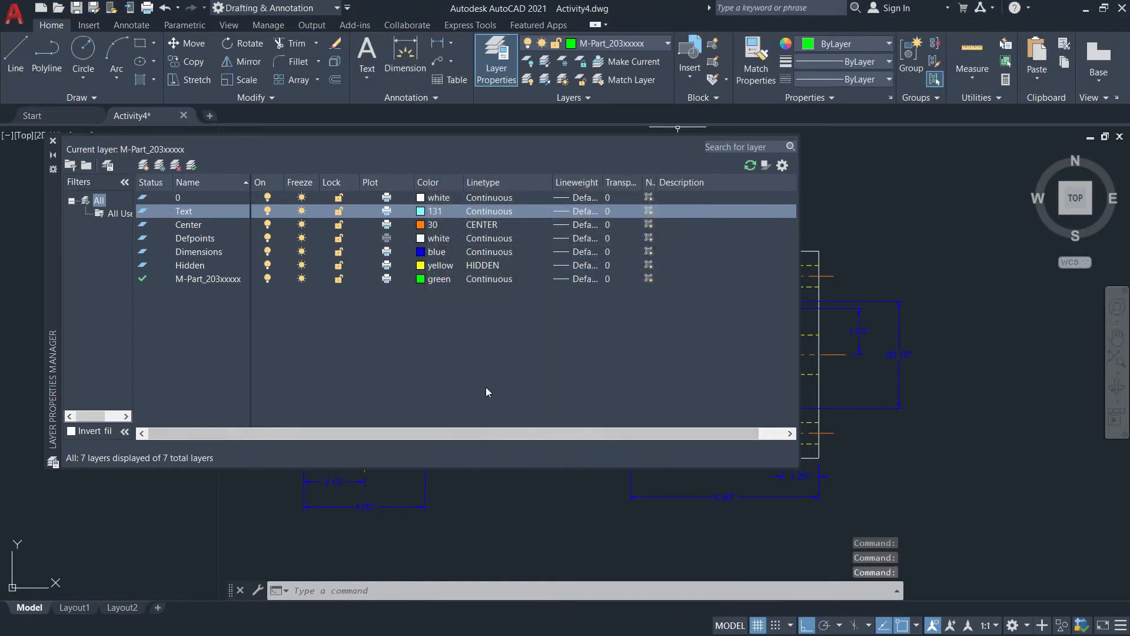
# Close the layer manager and make Text the current layer
pyautogui.click(52, 140)
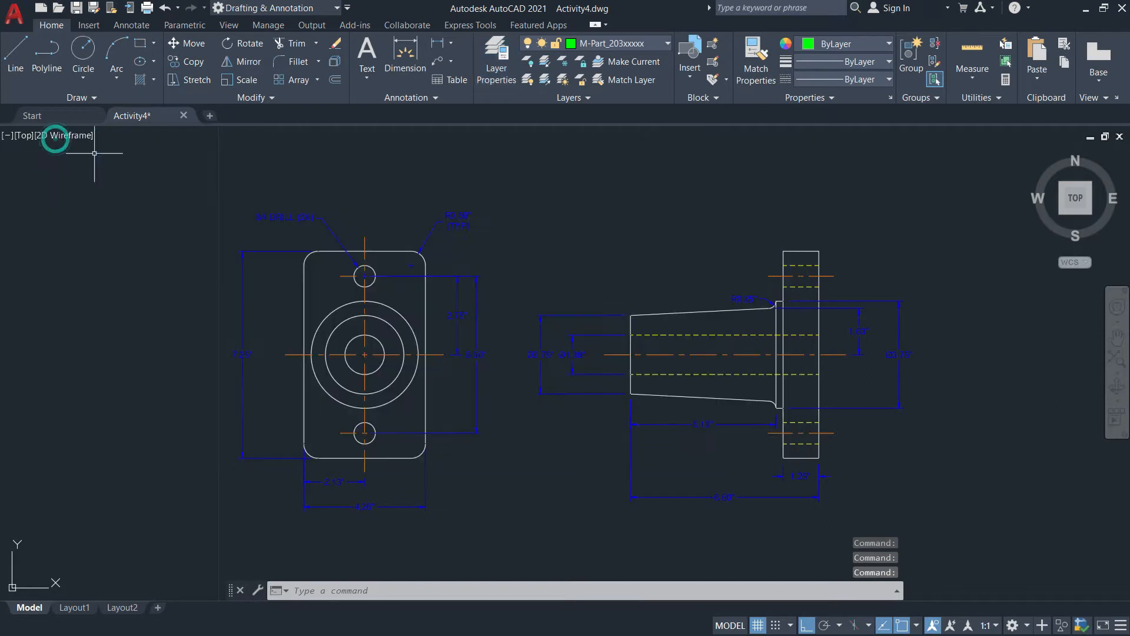
pyautogui.click(665, 44)
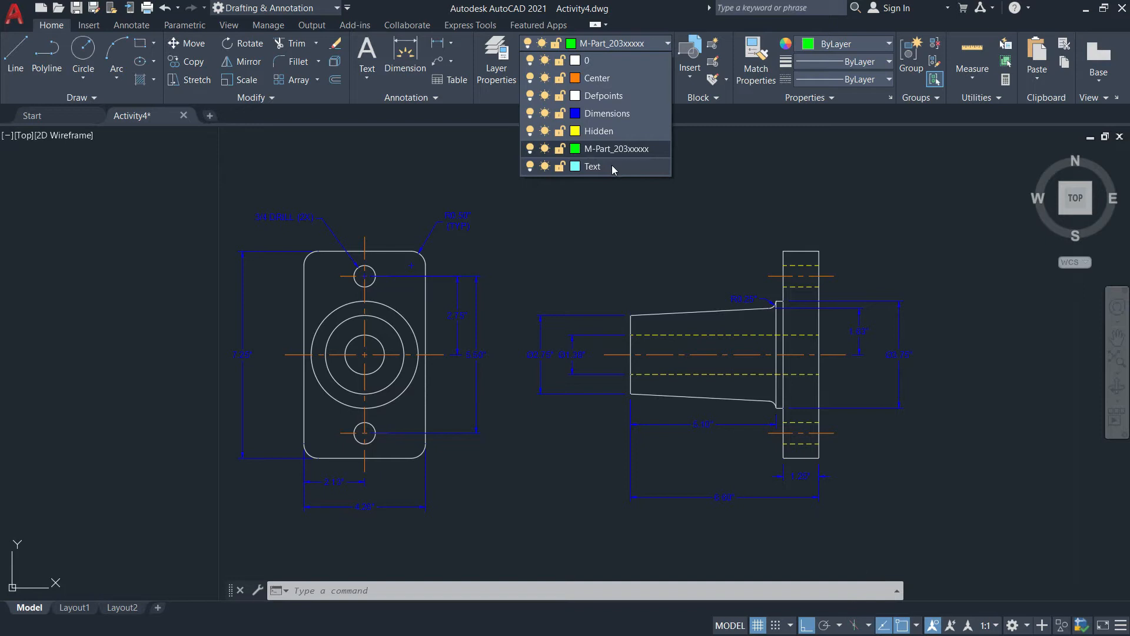
pyautogui.click(593, 166)
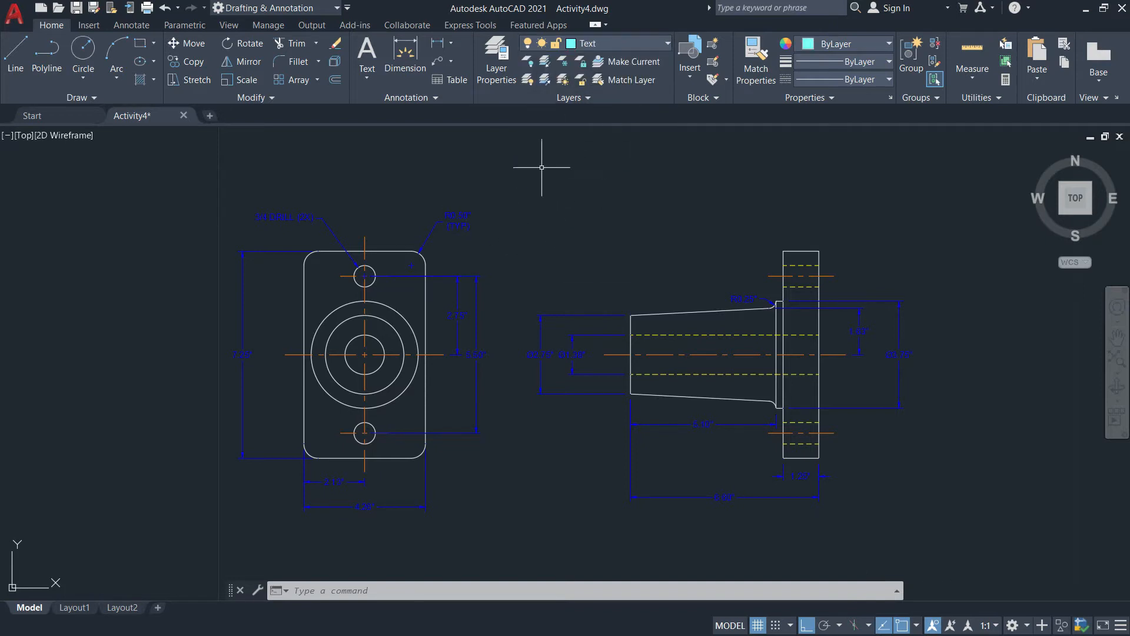
# Pan down to empty space below the views and start the Single Line text tool
pyautogui.moveTo(545, 239)
pyautogui.mouseDown(button='middle')
pyautogui.moveTo(571, 247)
pyautogui.moveTo(691, 144)
pyautogui.moveTo(681, 111)
pyautogui.mouseUp(button='middle')
pyautogui.moveTo(672, 331)
pyautogui.mouseDown(button='middle')
pyautogui.moveTo(628, 288)
pyautogui.moveTo(623, 245)
pyautogui.mouseUp(button='middle')
pyautogui.moveTo(428, 250); pyautogui.dragTo(448, 193, button='middle')
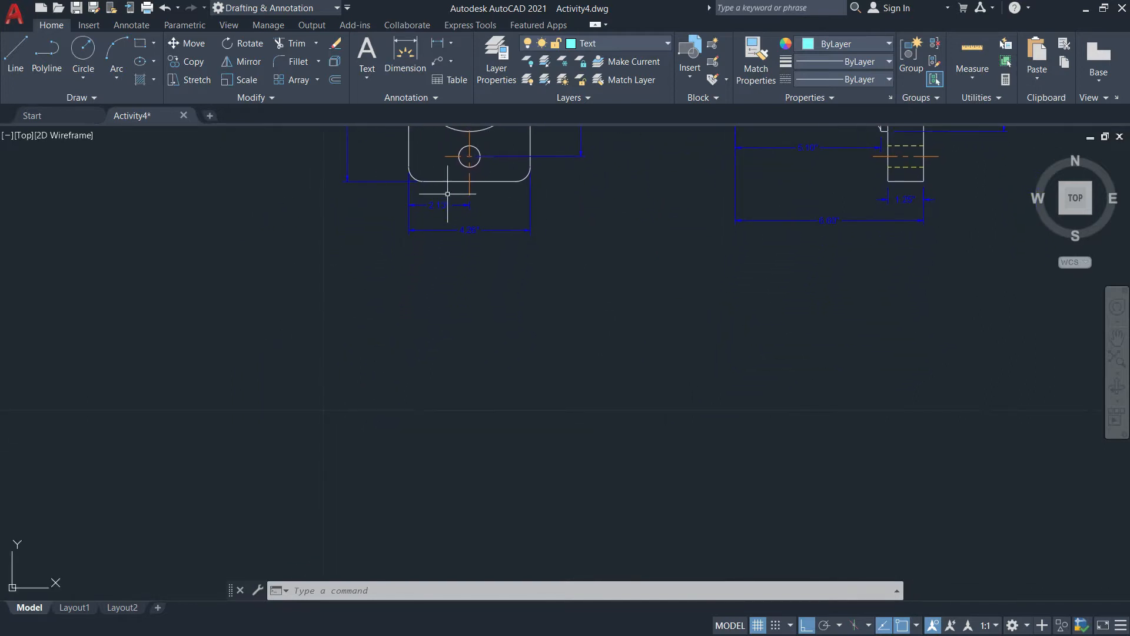
pyautogui.click(367, 77)
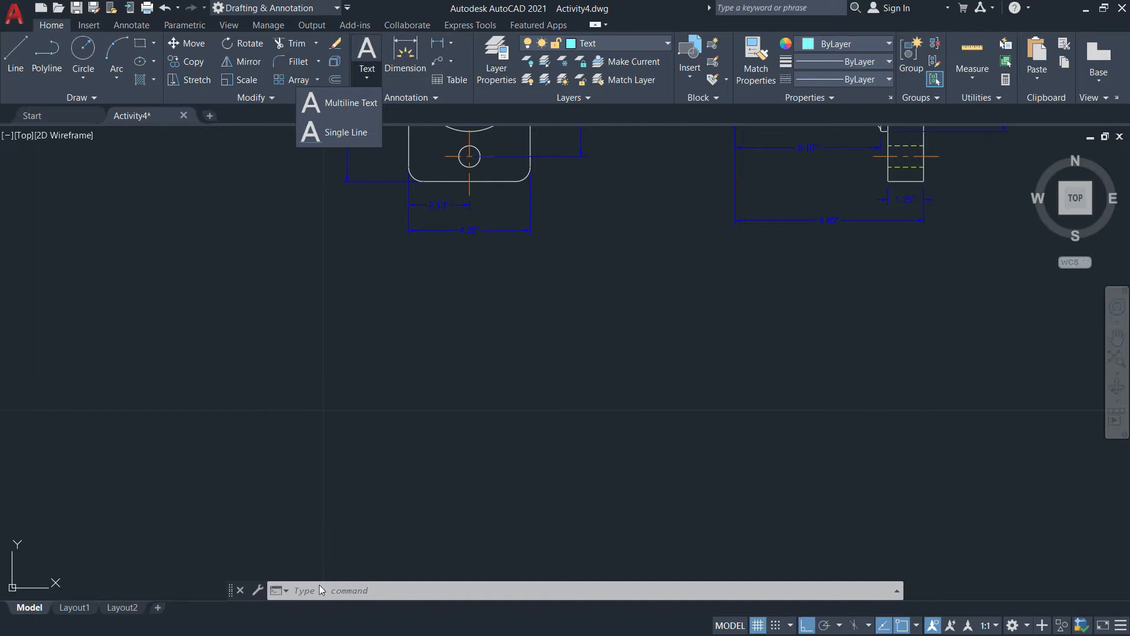
pyautogui.click(337, 134)
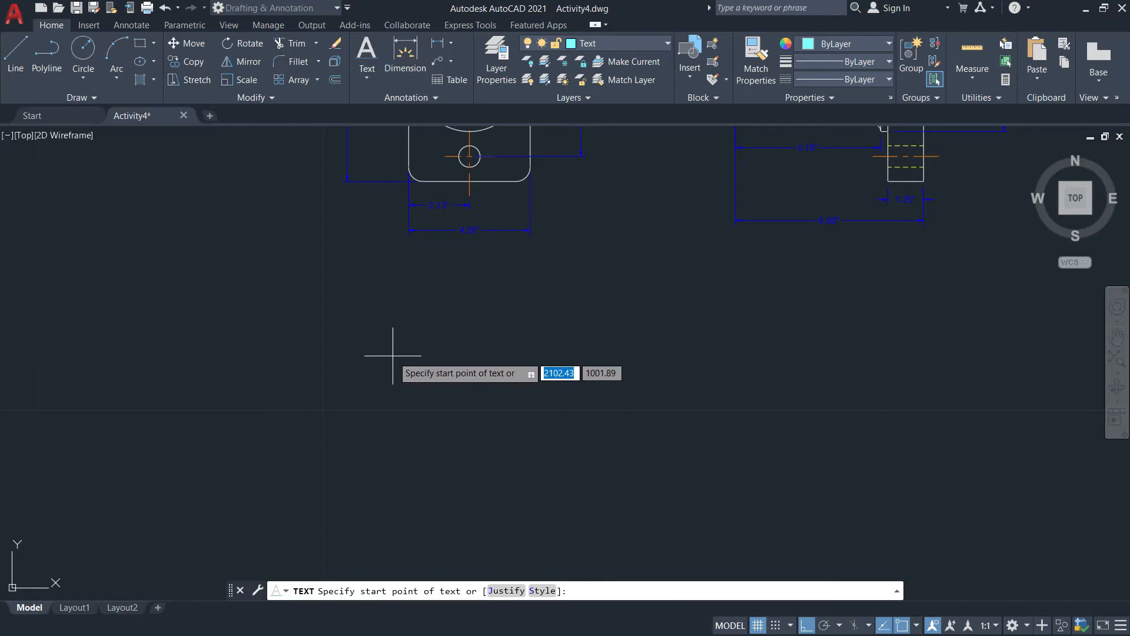
# Start the text below the front view with Ortho off, height 3 and rotation 0
pyautogui.moveTo(477, 316); pyautogui.dragTo(513, 386, button='middle')
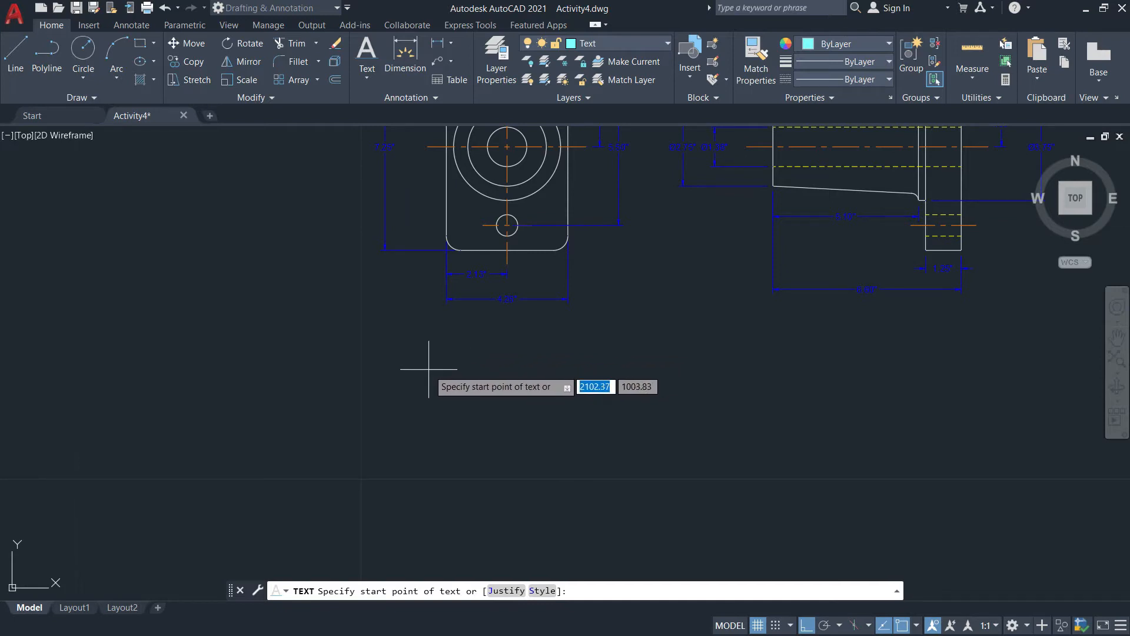
pyautogui.moveTo(412, 394)
pyautogui.mouseDown(button='middle')
pyautogui.moveTo(371, 260)
pyautogui.moveTo(460, 341)
pyautogui.mouseUp(button='middle')
pyautogui.moveTo(421, 384); pyautogui.dragTo(499, 452, button='middle')
pyautogui.click(458, 441)
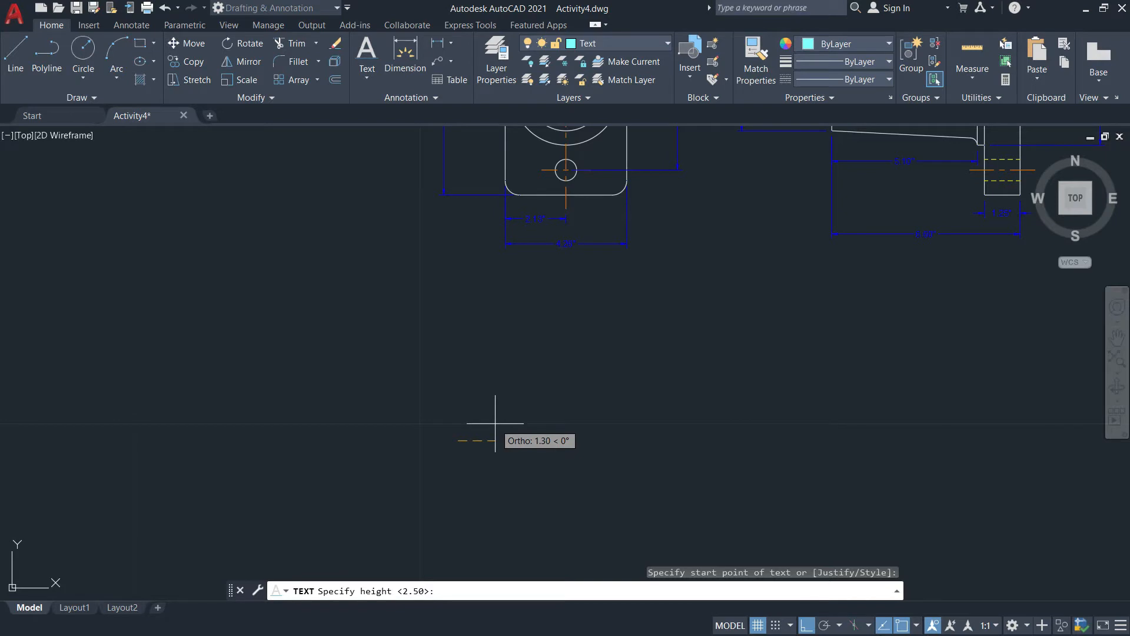
pyautogui.press('F8')
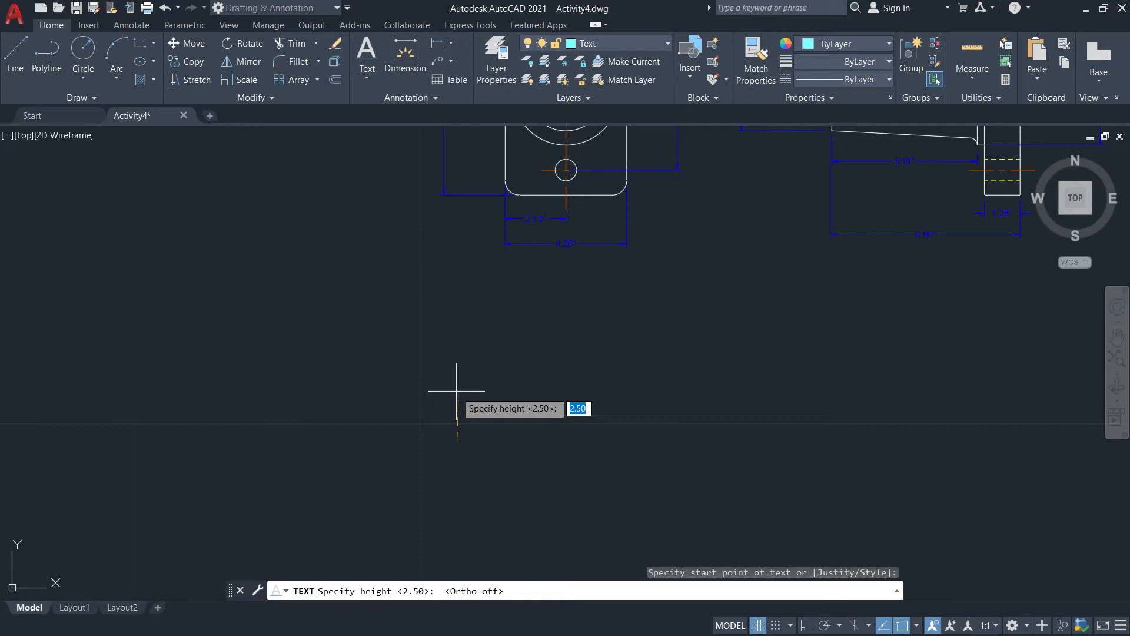
pyautogui.write('3')
pyautogui.press('Return')
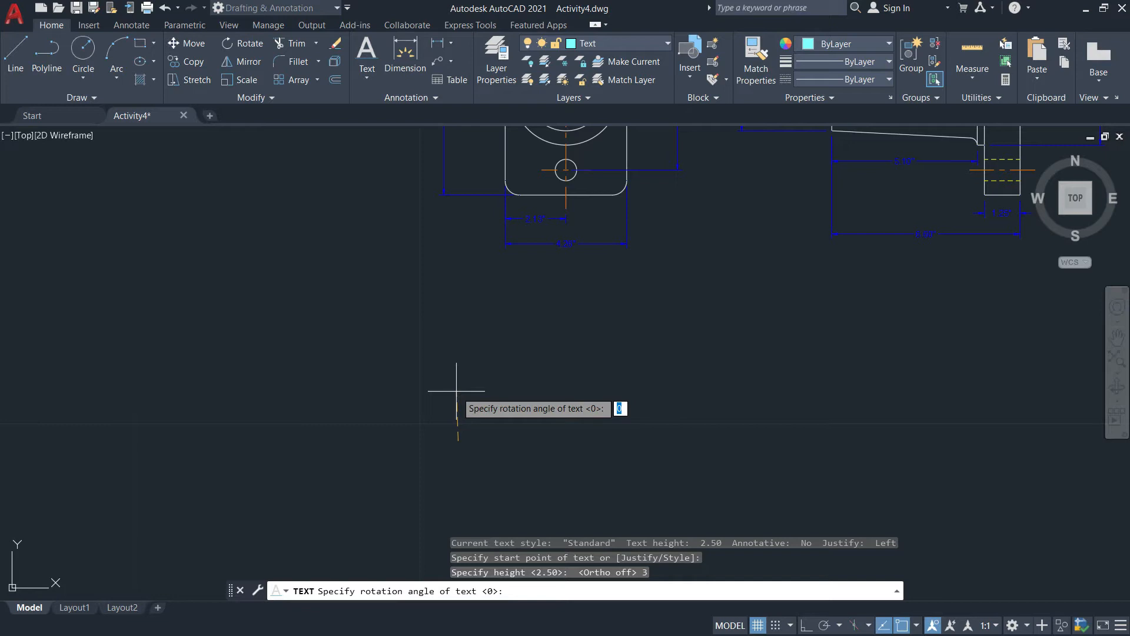
pyautogui.write('0')
pyautogui.press('Return')
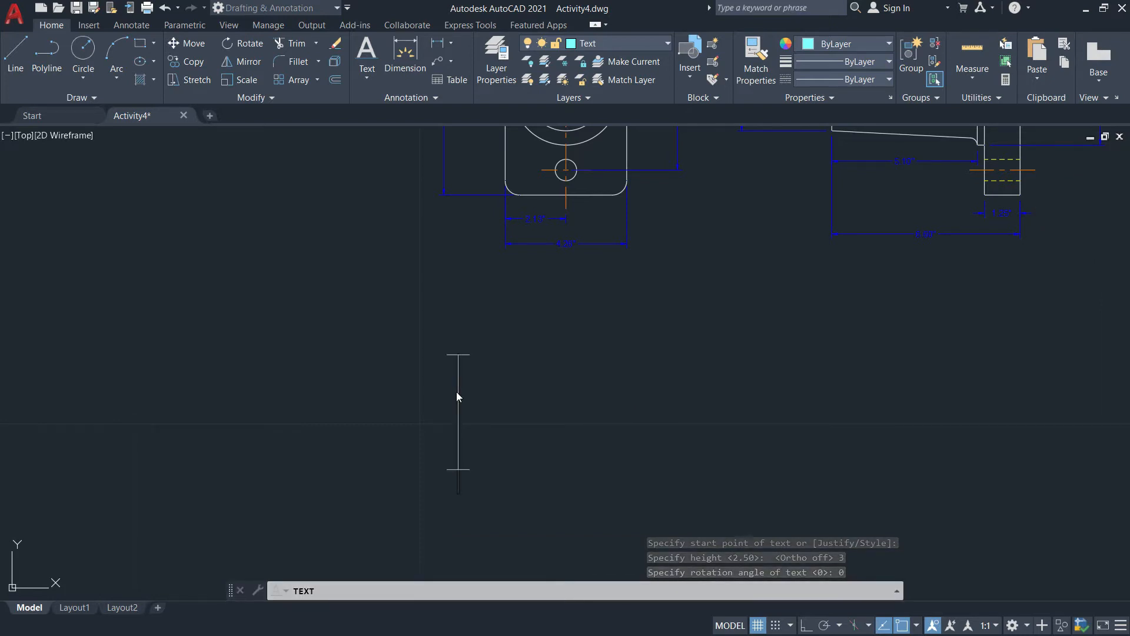
# Type the engineer's full name as the first single-line text
pyautogui.write('Joe')
pyautogui.press('BackSpace')
pyautogui.press('BackSpace')
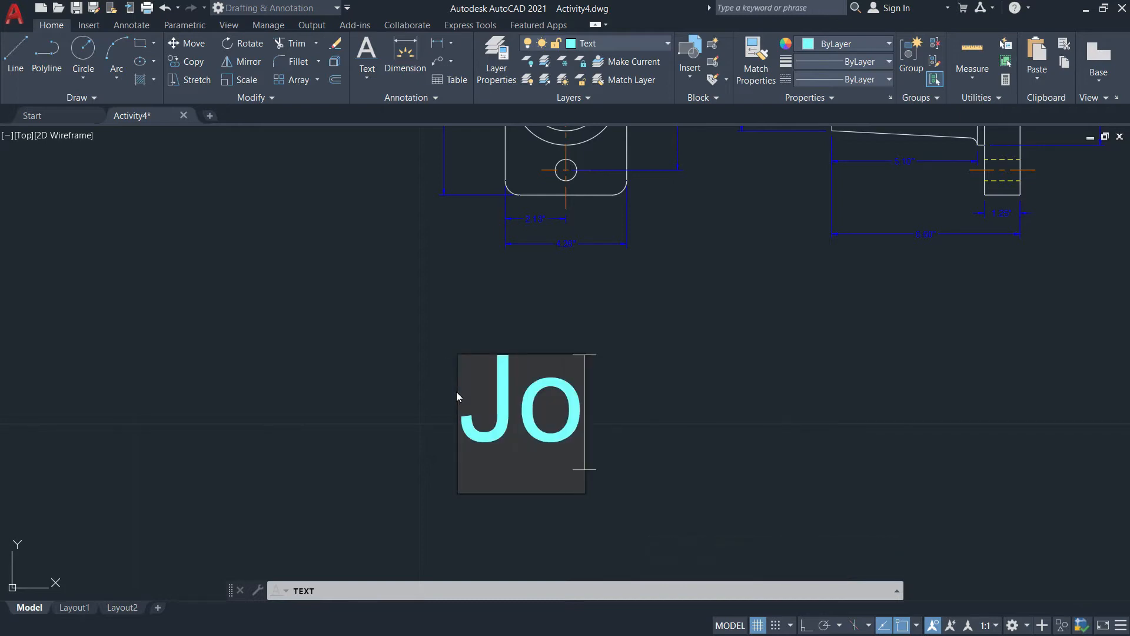
pyautogui.press('BackSpace')
pyautogui.write('Eng')
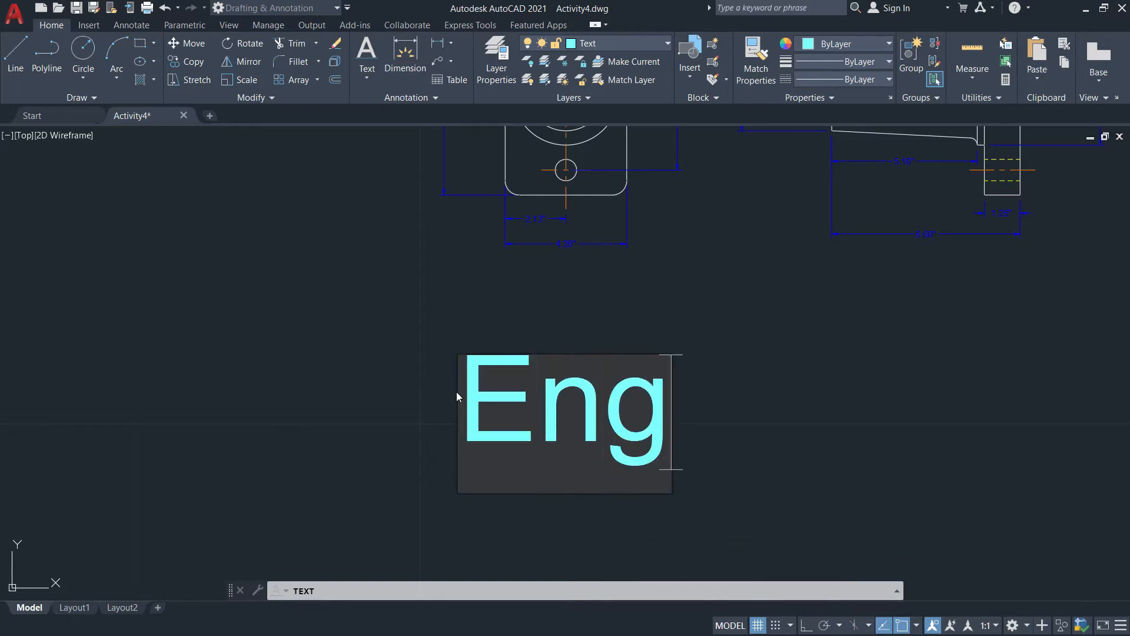
pyautogui.write('r.')
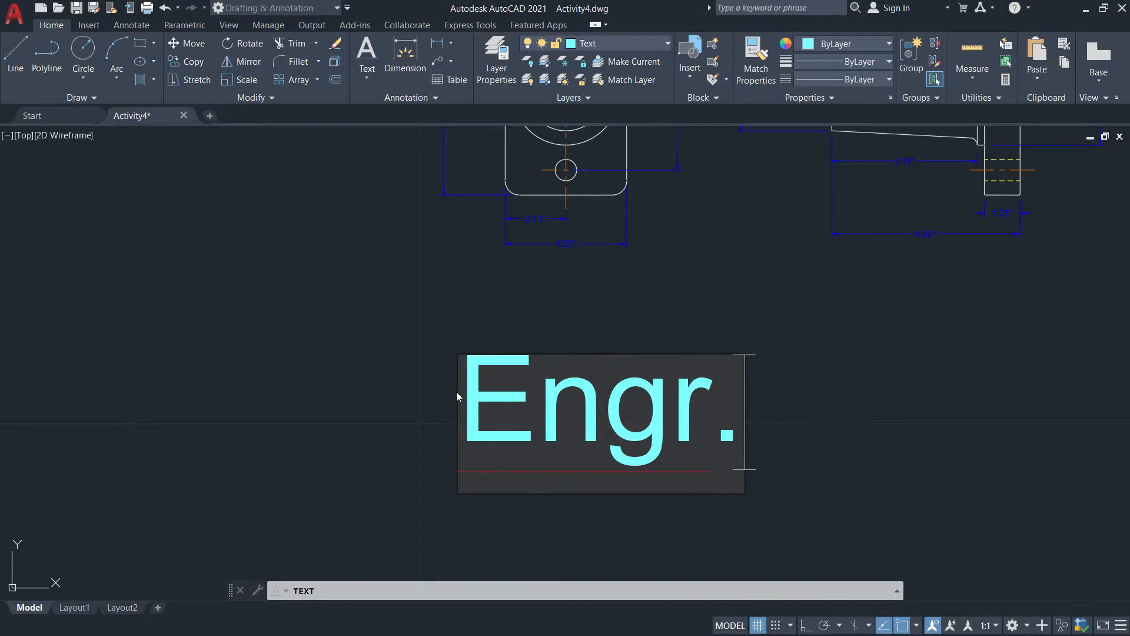
pyautogui.write(' Jo')
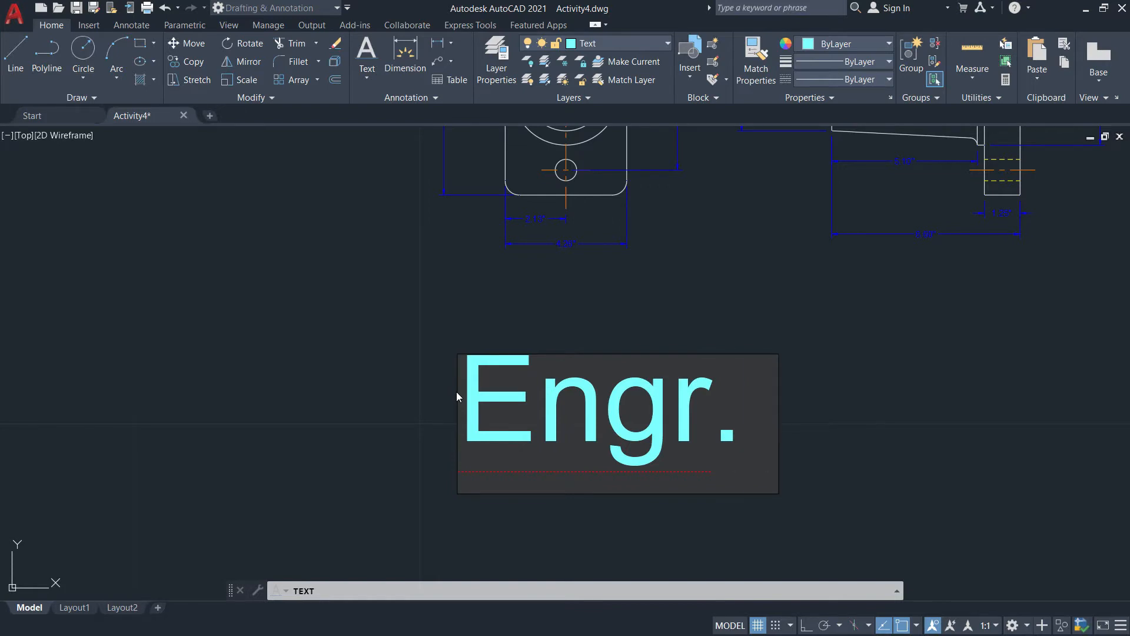
pyautogui.write('seph')
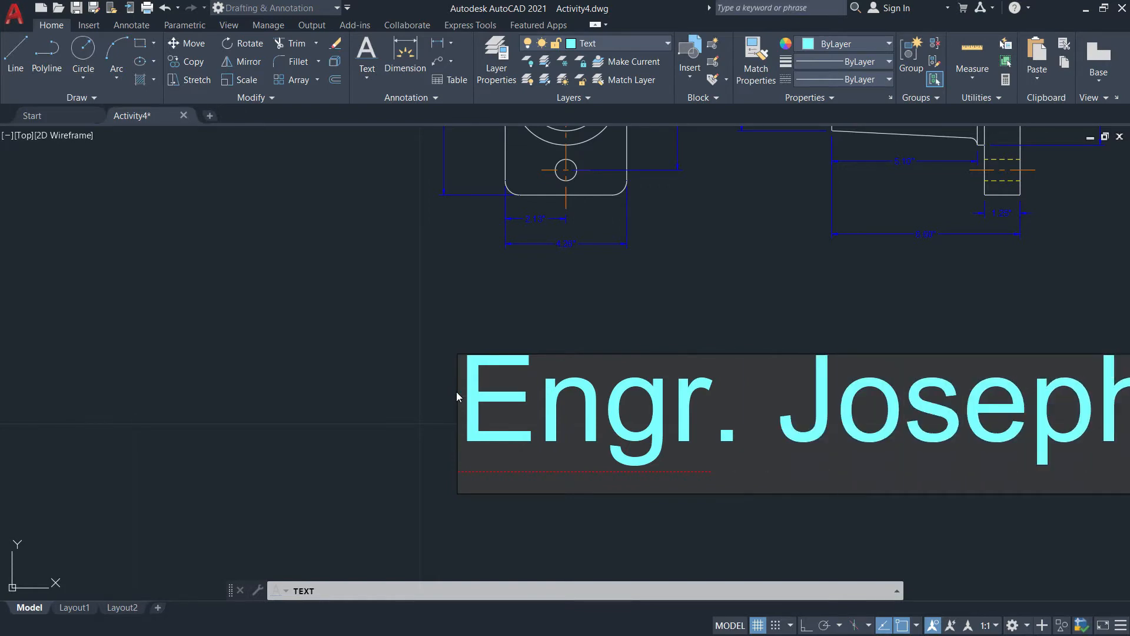
pyautogui.write(' A')
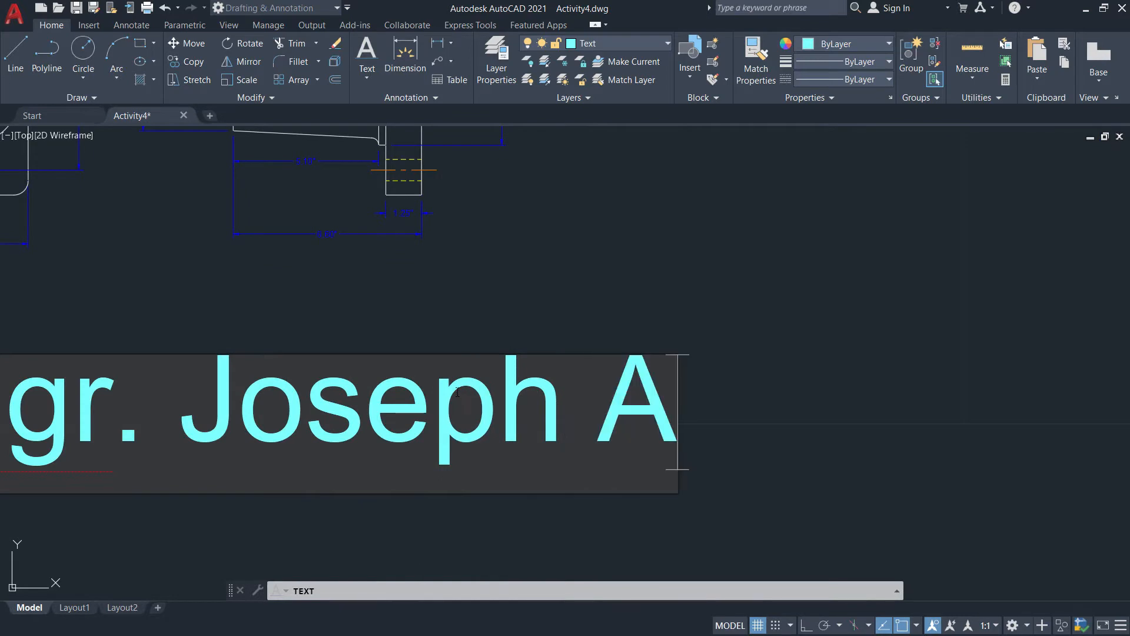
pyautogui.write('. Yunun')
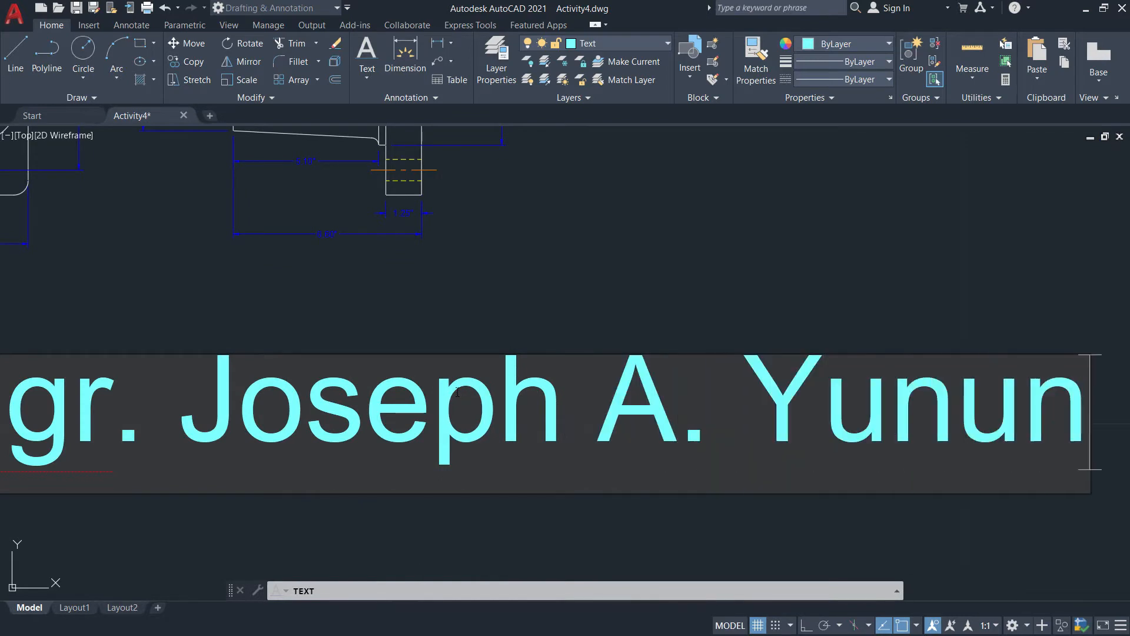
pyautogui.scroll(-2, 472, 306)
pyautogui.moveTo(407, 333); pyautogui.dragTo(617, 347, button='middle')
pyautogui.moveTo(529, 351)
pyautogui.mouseDown(button='middle')
pyautogui.moveTo(416, 361)
pyautogui.moveTo(439, 369)
pyautogui.mouseUp(button='middle')
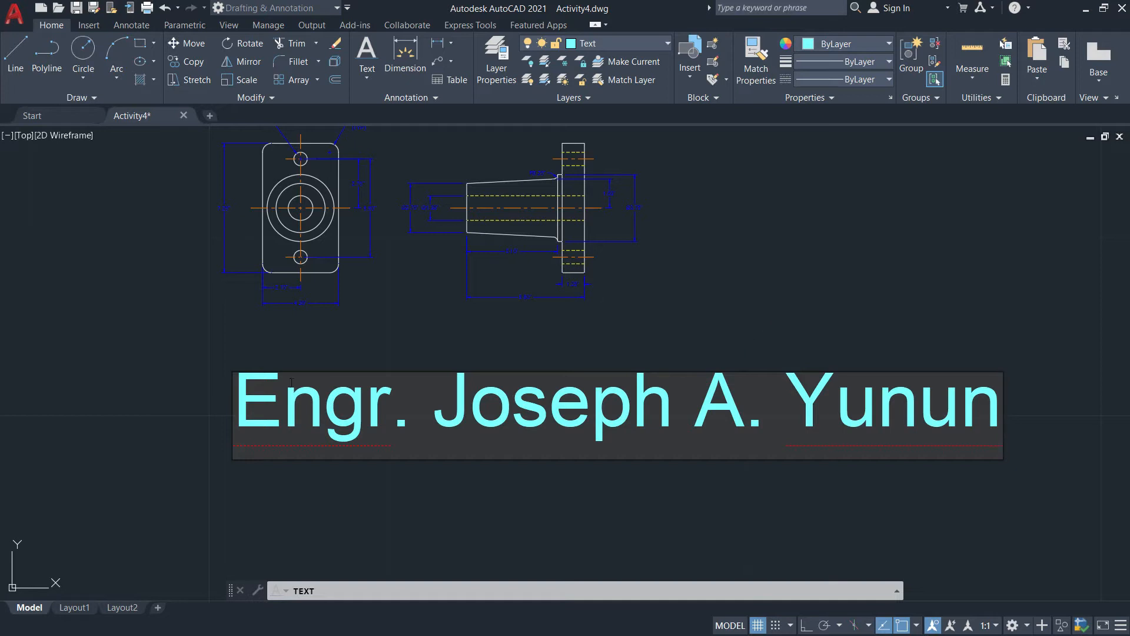
pyautogui.click(337, 492)
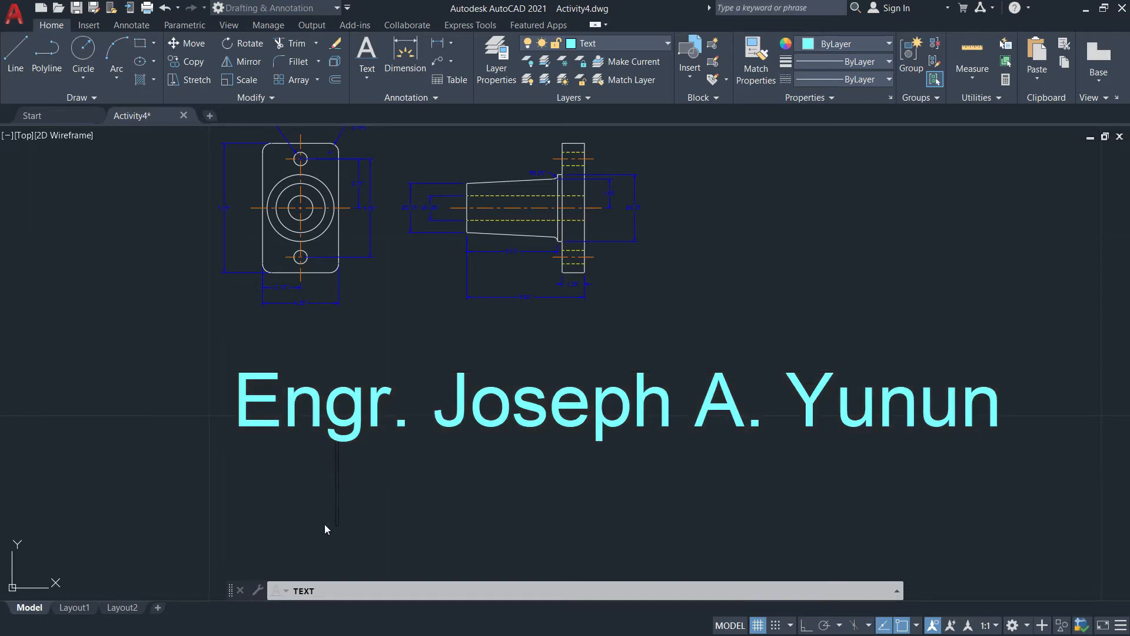
# Bring both part views back into sight and set a new text start point below the name
pyautogui.moveTo(418, 487); pyautogui.dragTo(522, 411, button='middle')
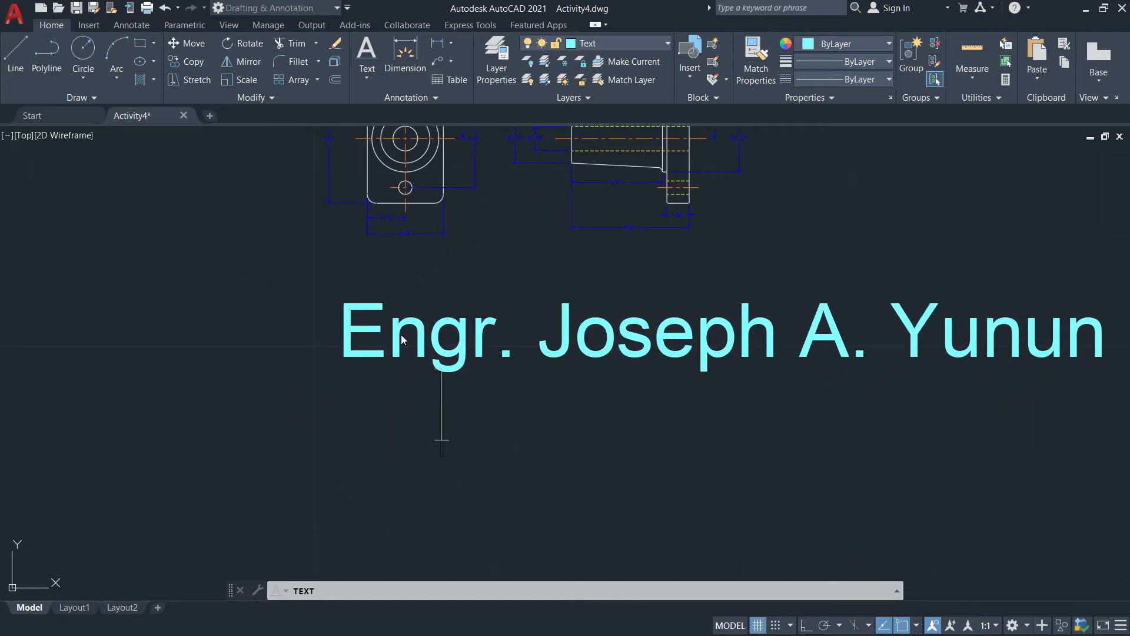
pyautogui.press('F7')
pyautogui.moveTo(606, 380); pyautogui.dragTo(613, 458, button='middle')
pyautogui.press('F7')
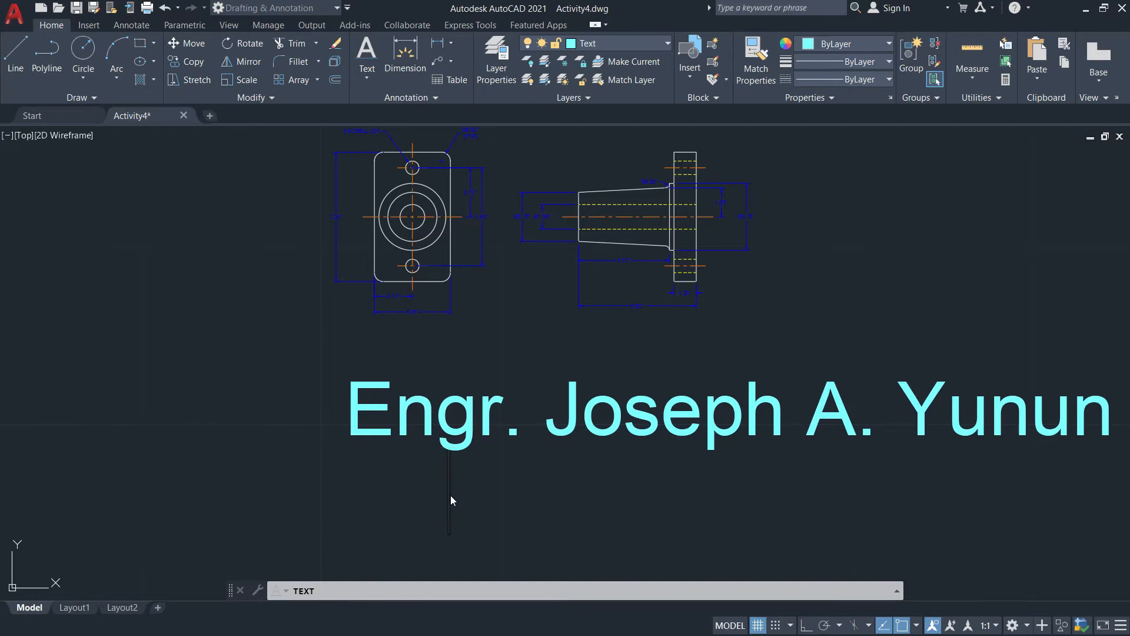
pyautogui.moveTo(461, 504); pyautogui.dragTo(471, 431, button='middle')
pyautogui.click(385, 489)
pyautogui.moveTo(443, 480); pyautogui.dragTo(496, 435, button='middle')
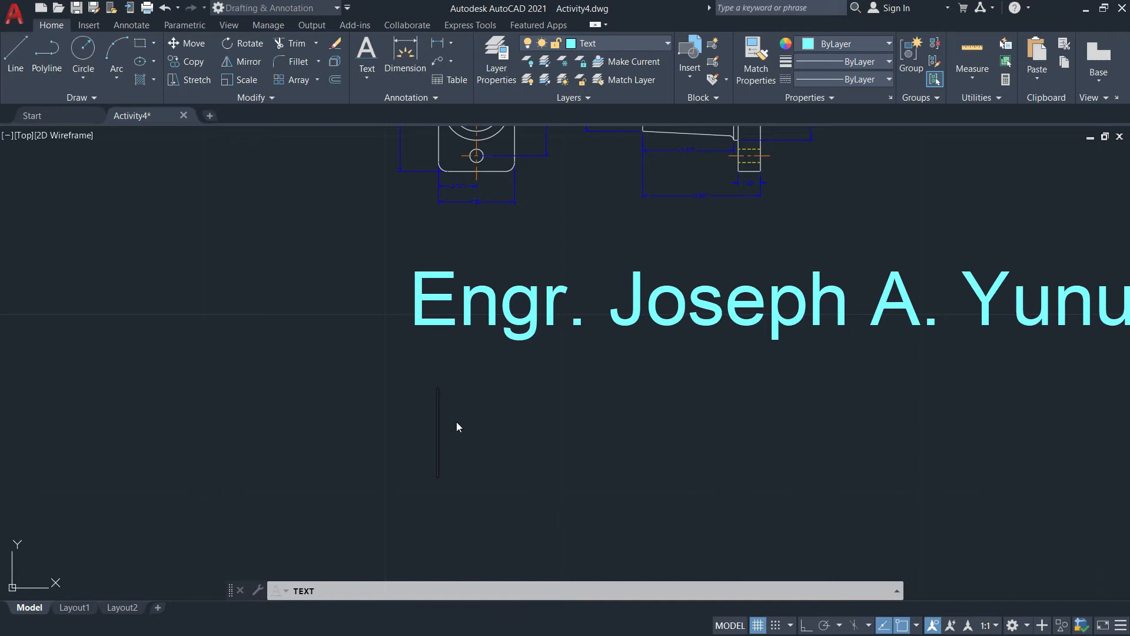
# Type 'I am enrolled in CADRAFTING.' as the second line and end the TEXT command
pyautogui.write('I')
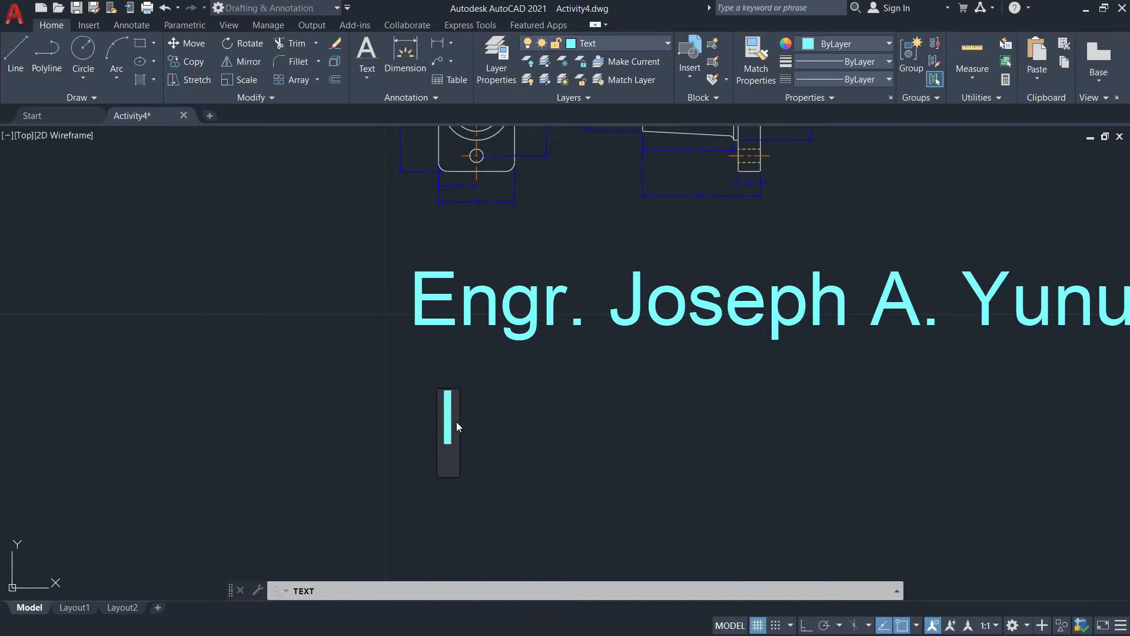
pyautogui.write(' am ')
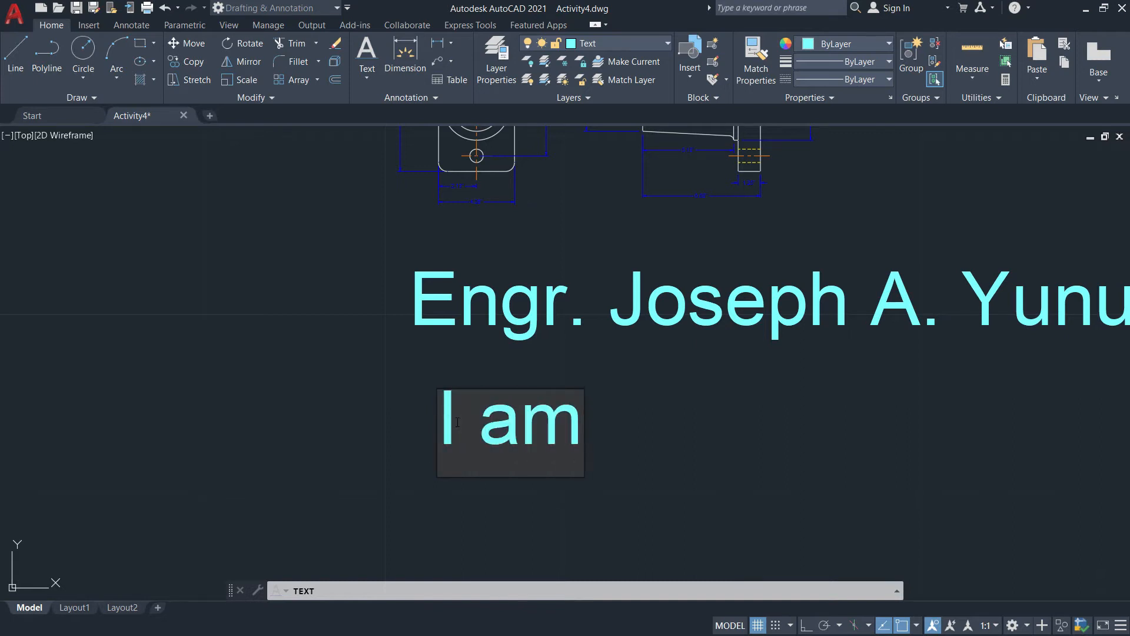
pyautogui.write('enrolle')
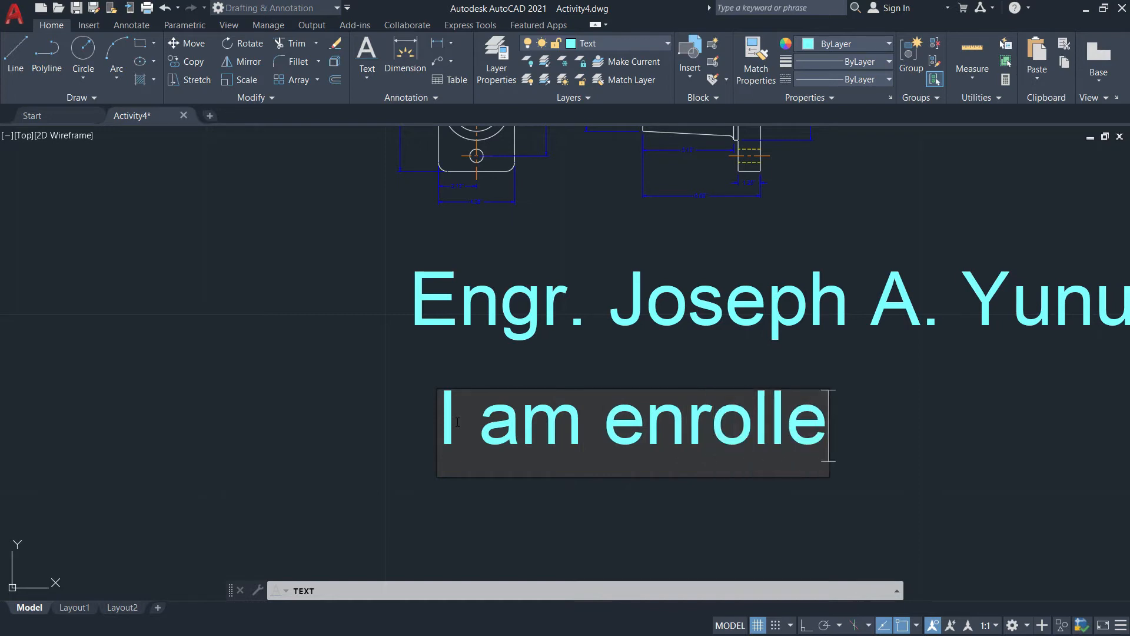
pyautogui.write('d in ')
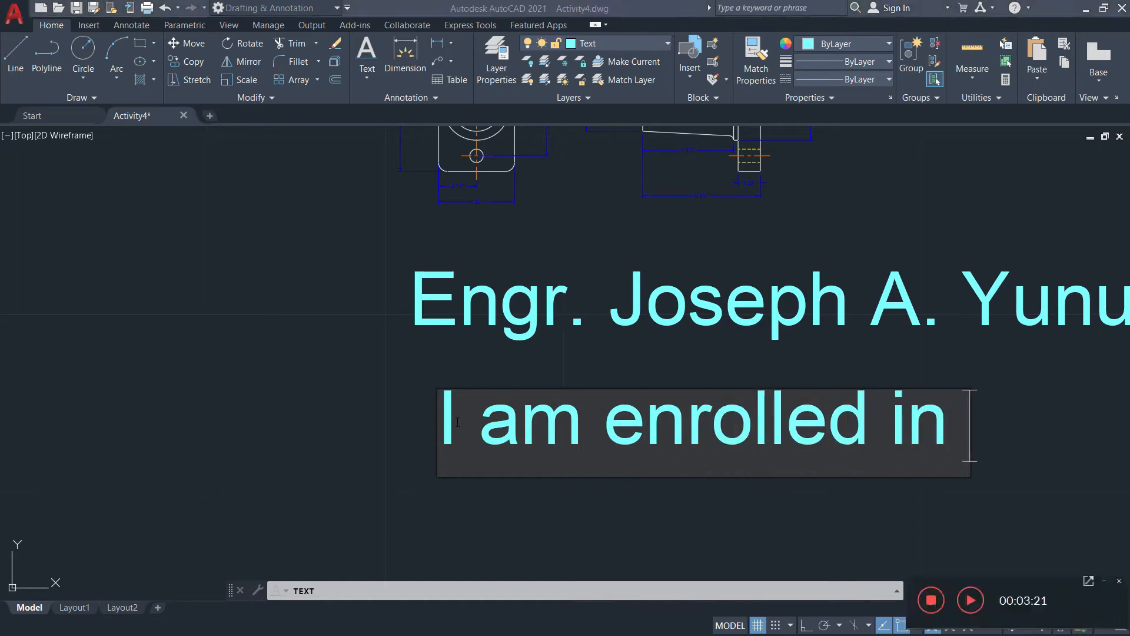
pyautogui.write('CADRAF')
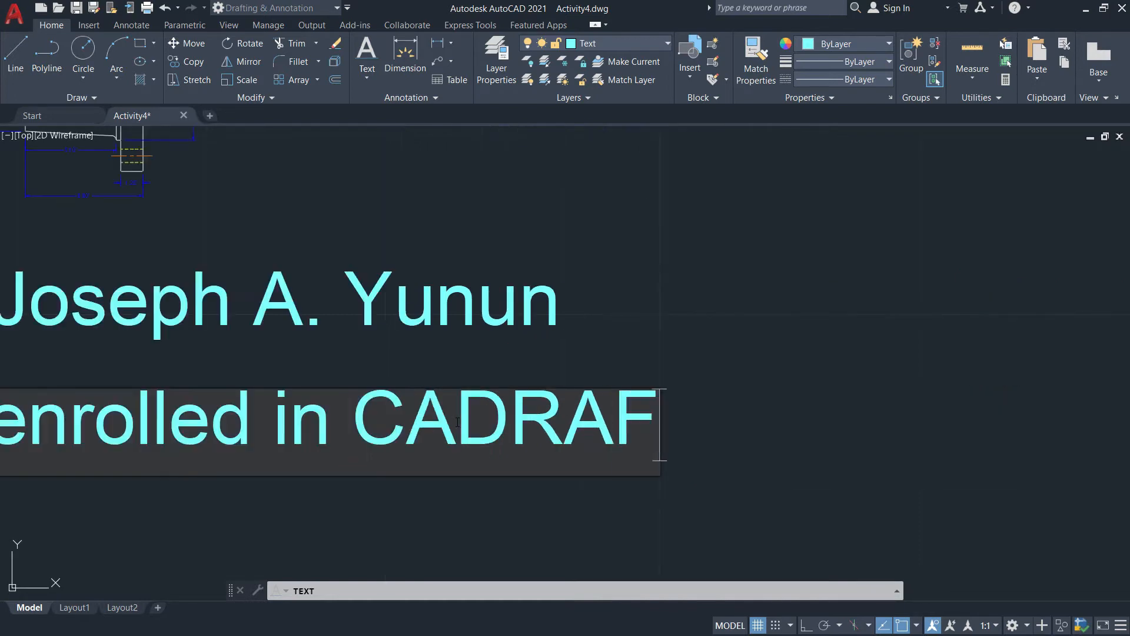
pyautogui.write('TING')
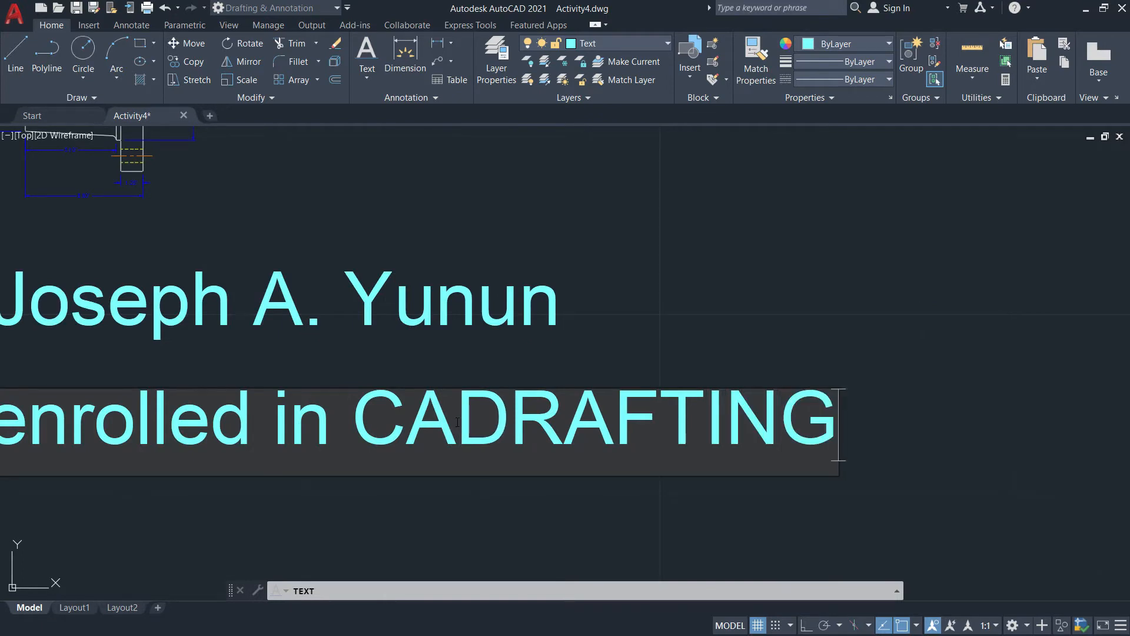
pyautogui.write('.')
pyautogui.scroll(-2, 556, 330)
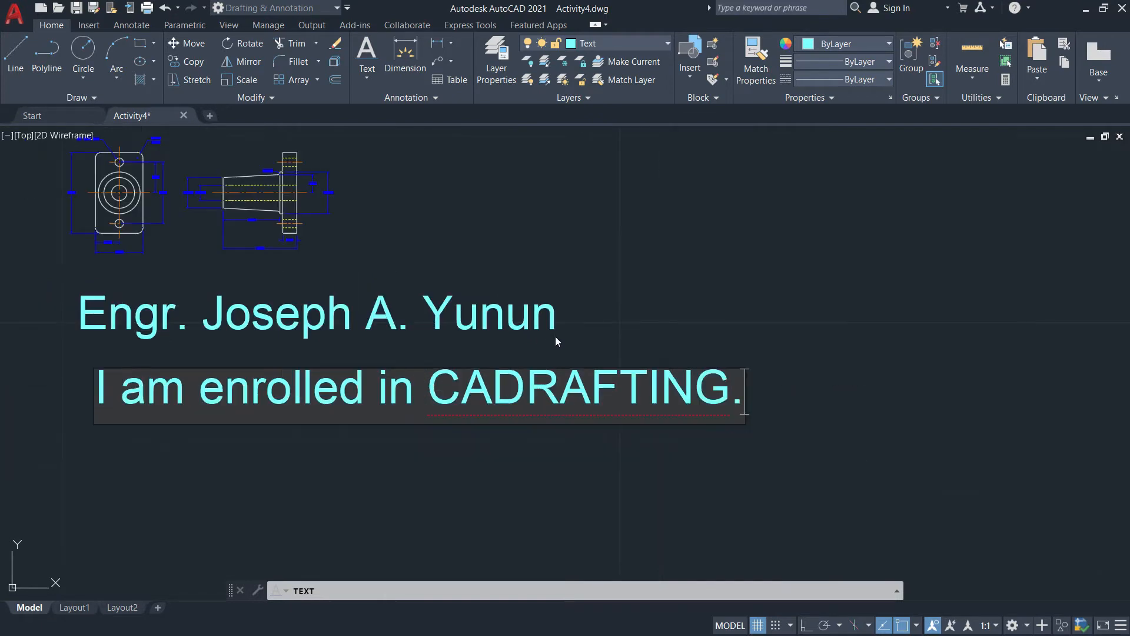
pyautogui.scroll(2, 256, 355)
pyautogui.scroll(-2, 360, 370)
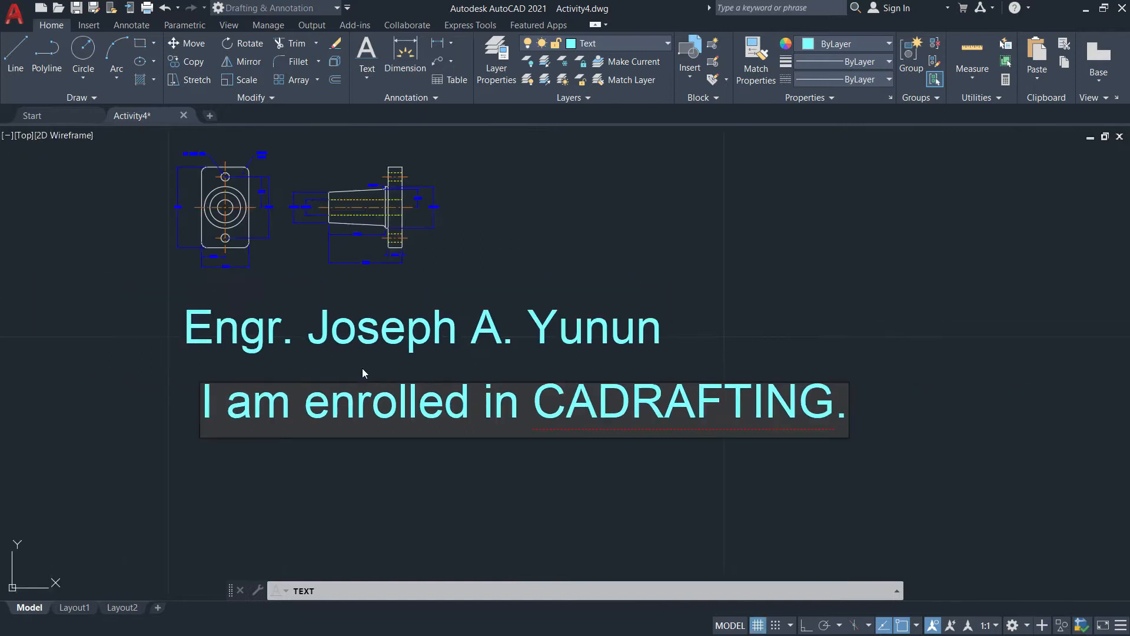
pyautogui.click(213, 490)
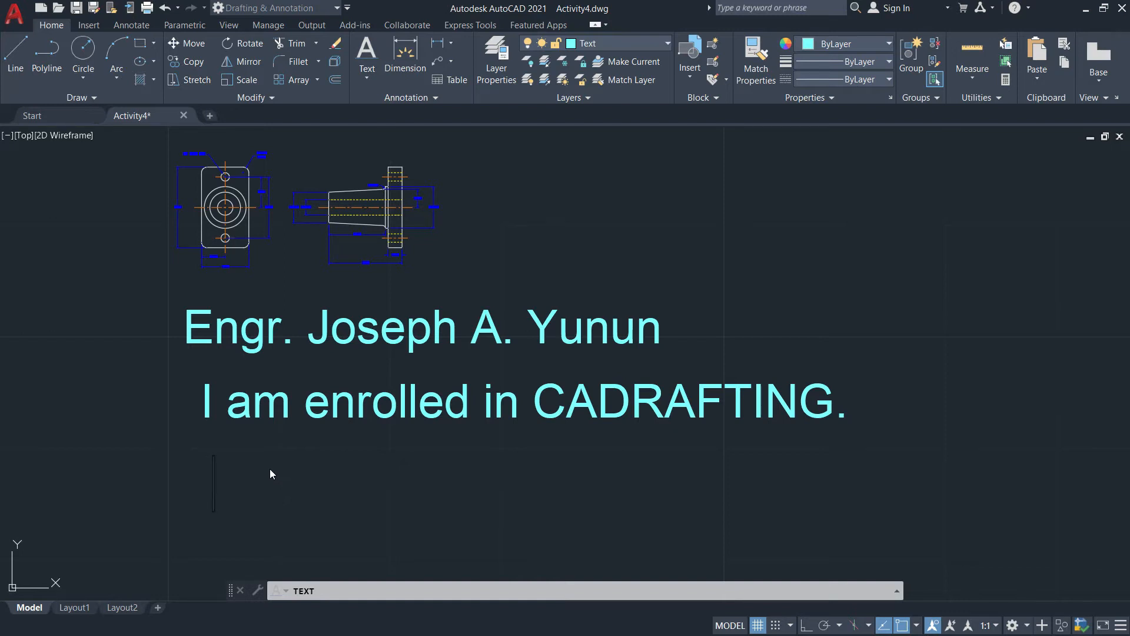
pyautogui.press('Escape')
# Zoom and pan to frame both parts and the two text lines
pyautogui.moveTo(214, 458)
pyautogui.mouseDown(button='middle')
pyautogui.moveTo(467, 458)
pyautogui.moveTo(457, 474)
pyautogui.mouseUp(button='middle')
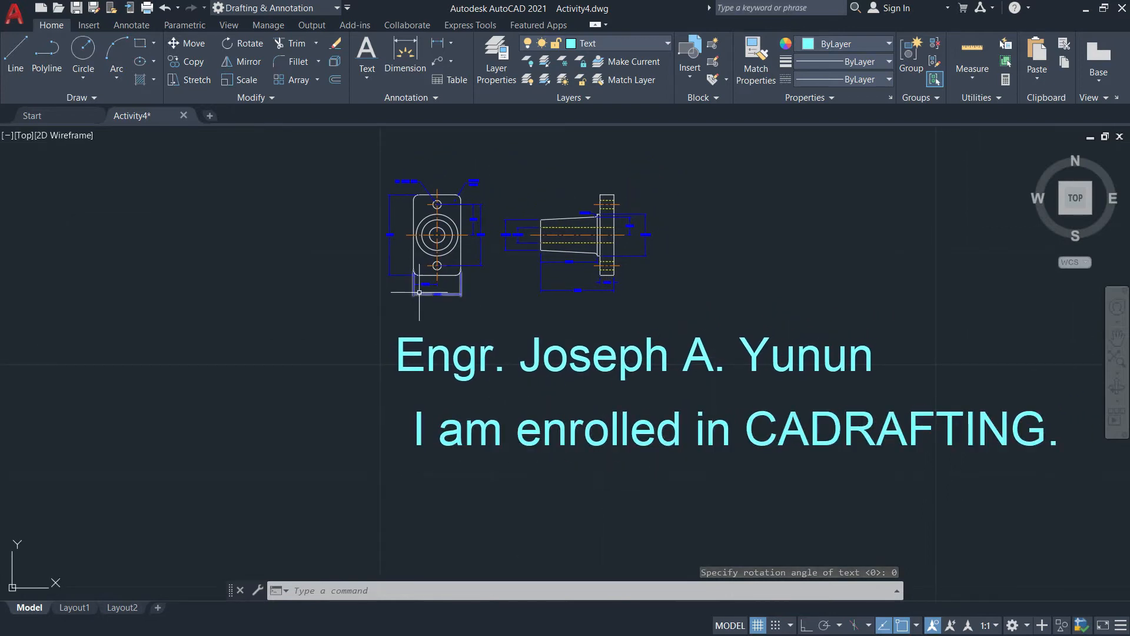
pyautogui.scroll(6, 415, 291)
pyautogui.moveTo(415, 291); pyautogui.dragTo(522, 403, button='middle')
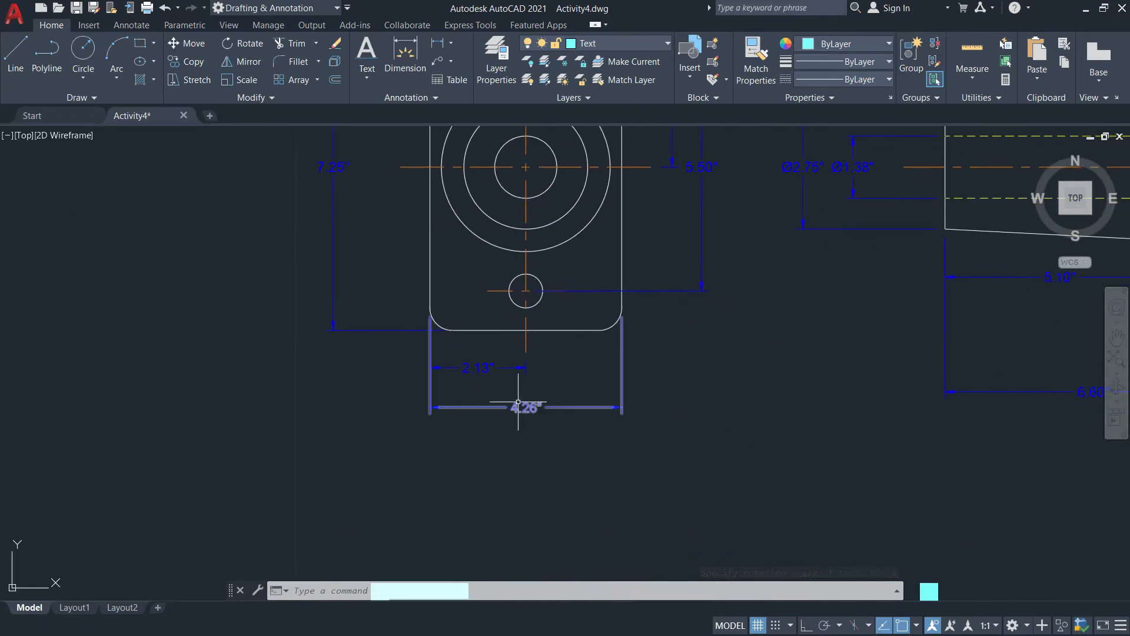
pyautogui.scroll(-2, 504, 409)
pyautogui.scroll(-3, 560, 404)
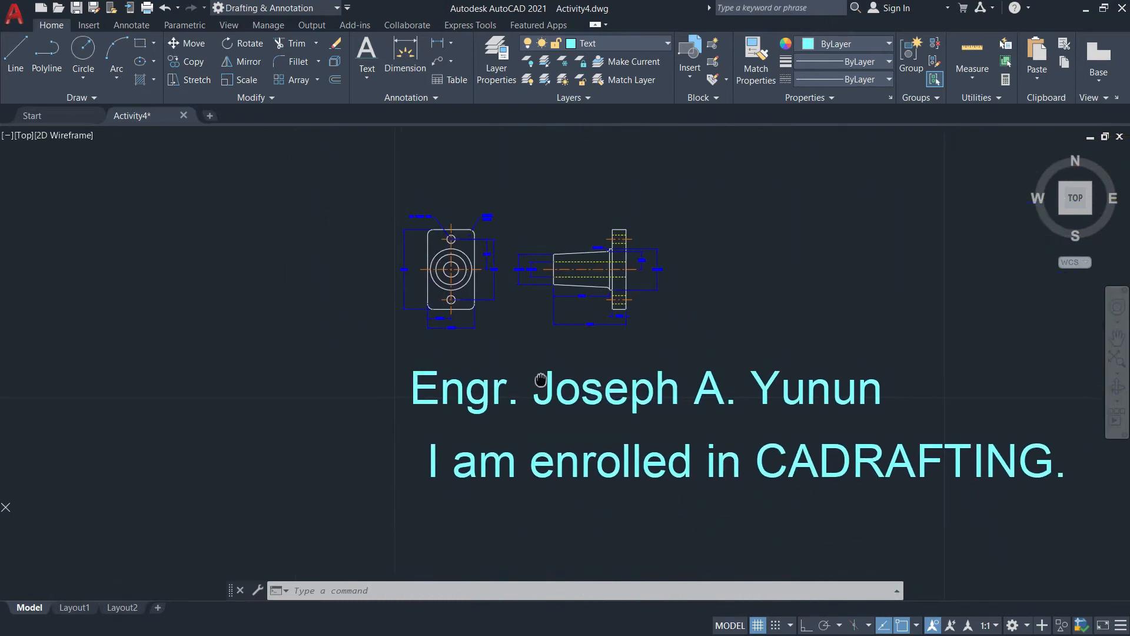
pyautogui.scroll(3, 464, 377)
pyautogui.scroll(-6, 464, 378)
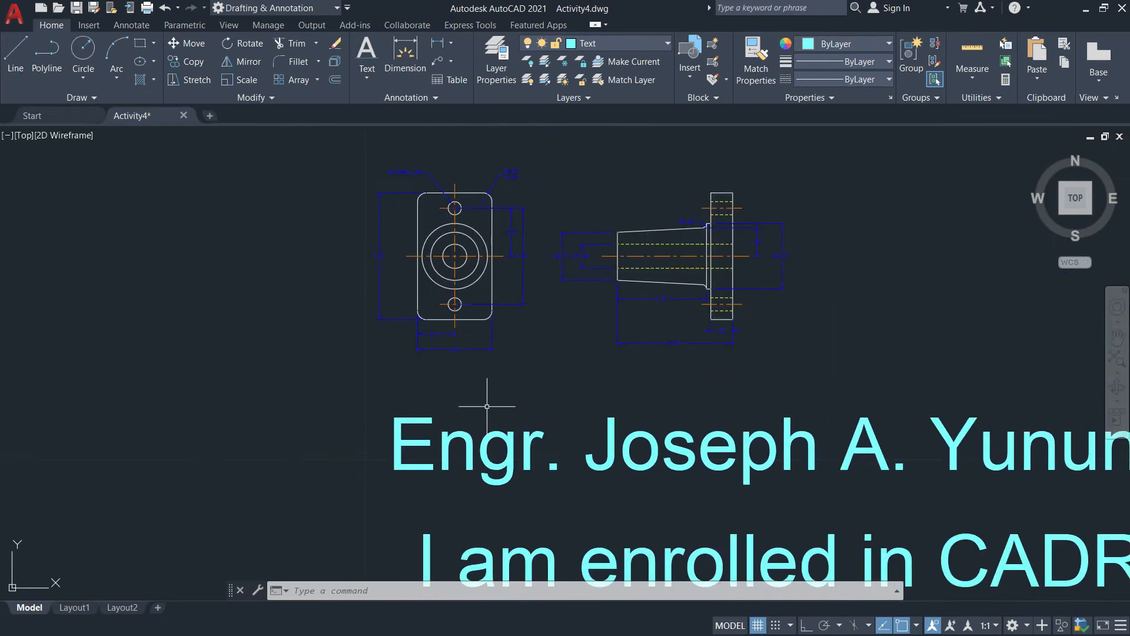
pyautogui.moveTo(479, 464); pyautogui.dragTo(525, 386, button='middle')
# Erase the name and enrollment text lines using a crossing window and the E command
pyautogui.click(687, 504)
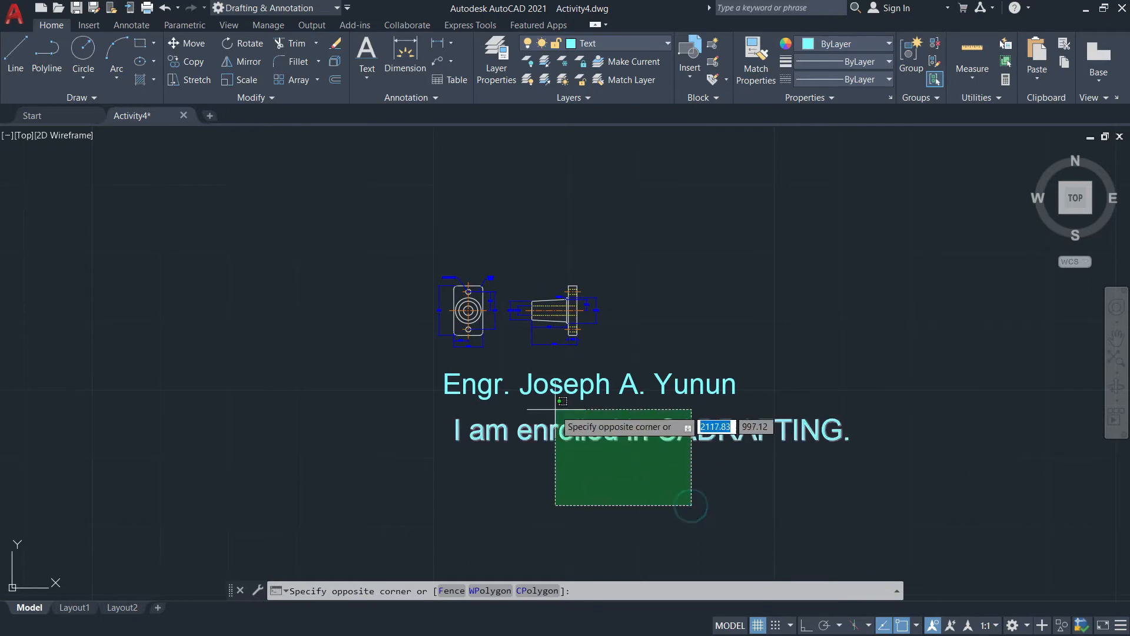
pyautogui.click(436, 365)
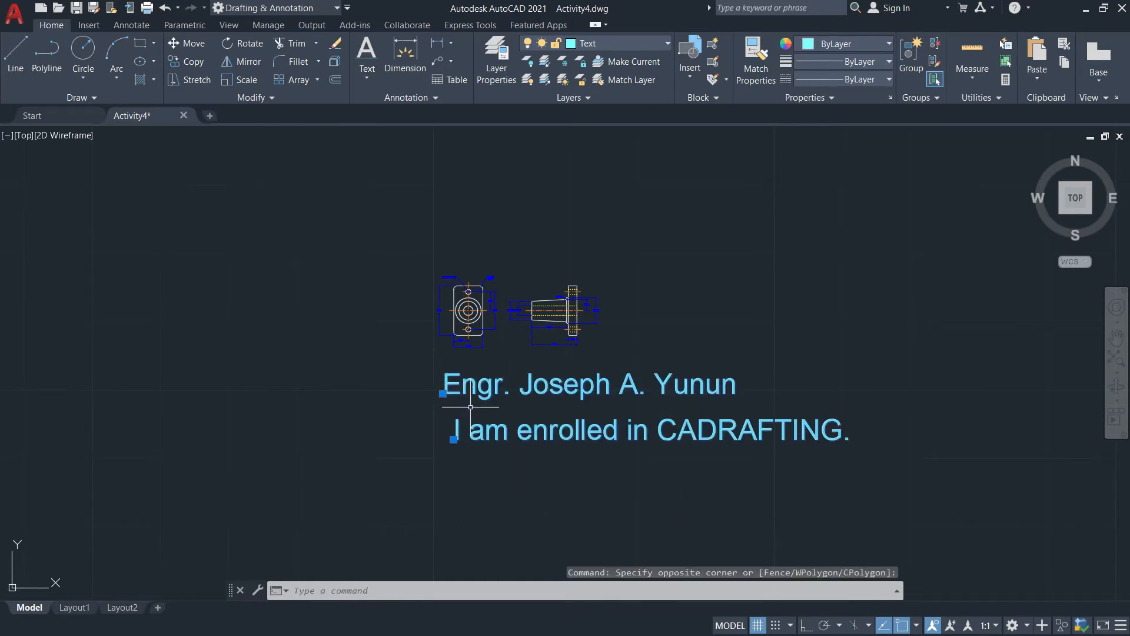
pyautogui.write('e')
pyautogui.press('Return')
pyautogui.moveTo(474, 429)
pyautogui.mouseDown(button='middle')
pyautogui.moveTo(507, 432)
pyautogui.moveTo(545, 396)
pyautogui.moveTo(514, 454)
pyautogui.moveTo(507, 412)
pyautogui.moveTo(559, 333)
pyautogui.moveTo(573, 348)
pyautogui.mouseUp(button='middle')
pyautogui.scroll(5, 528, 414)
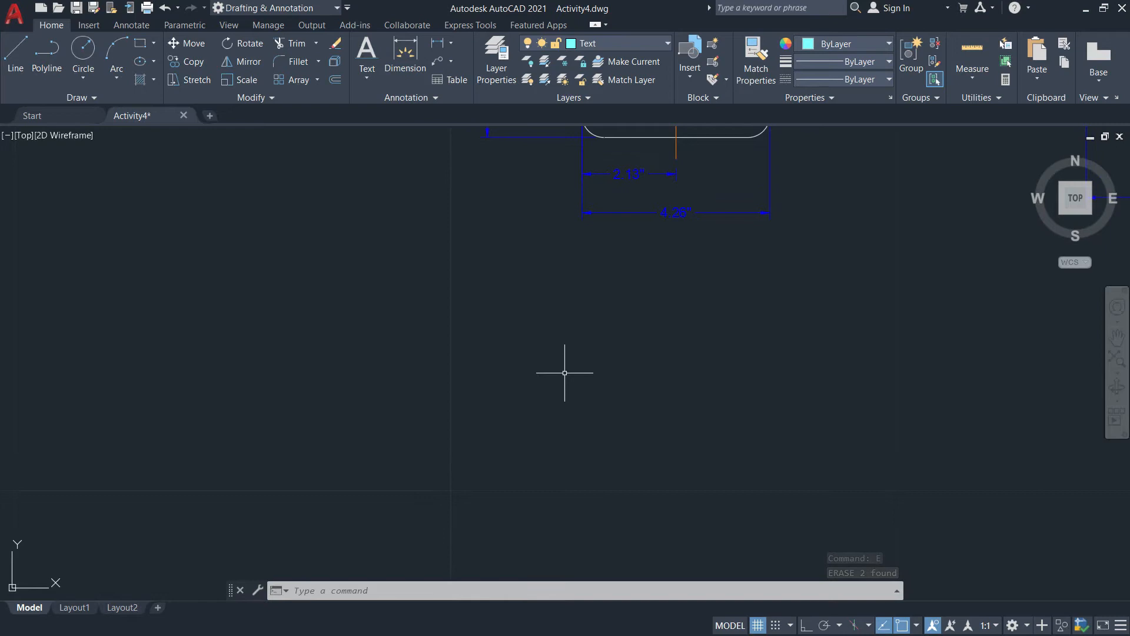
# Place a single-line 'FRONT VIEW' label below the front view, height 0.5, rotation 0
pyautogui.click(367, 76)
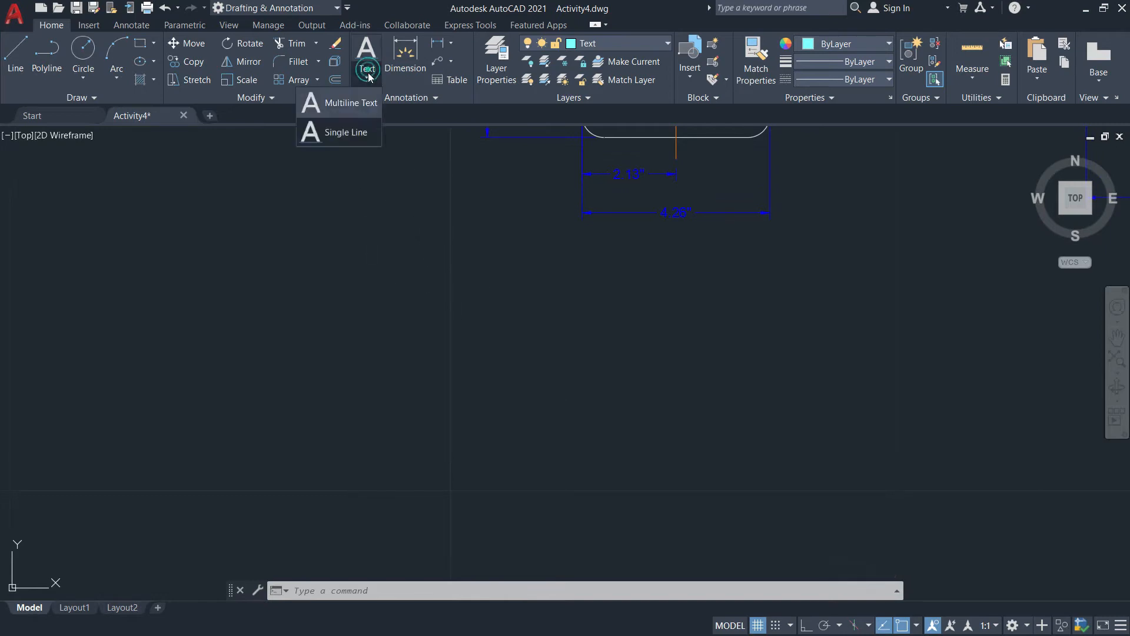
pyautogui.click(352, 139)
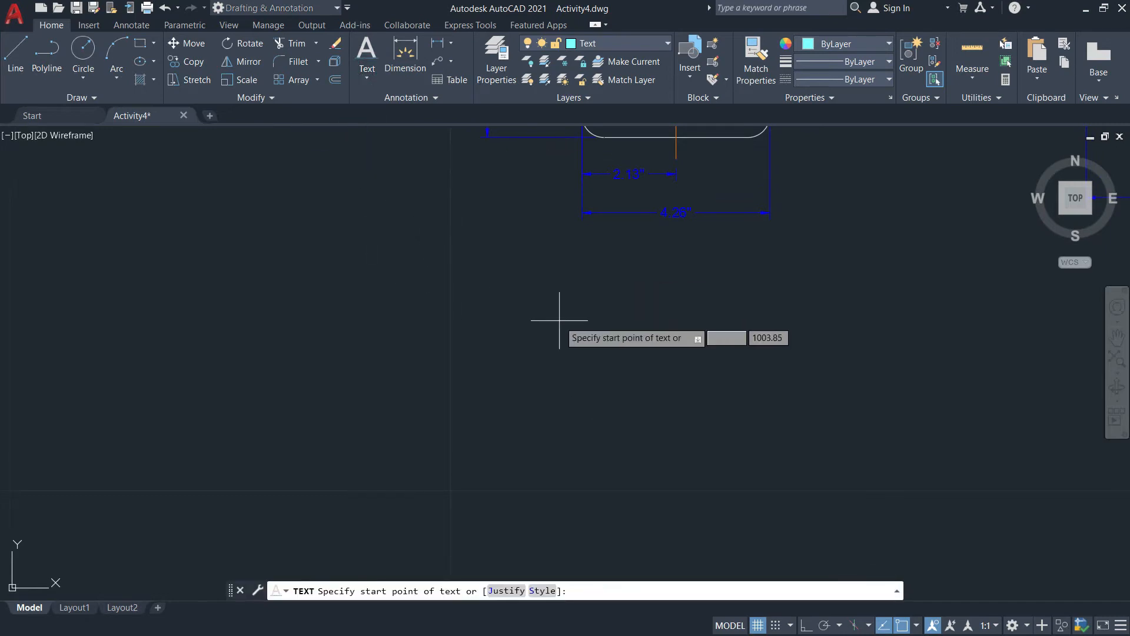
pyautogui.click(505, 323)
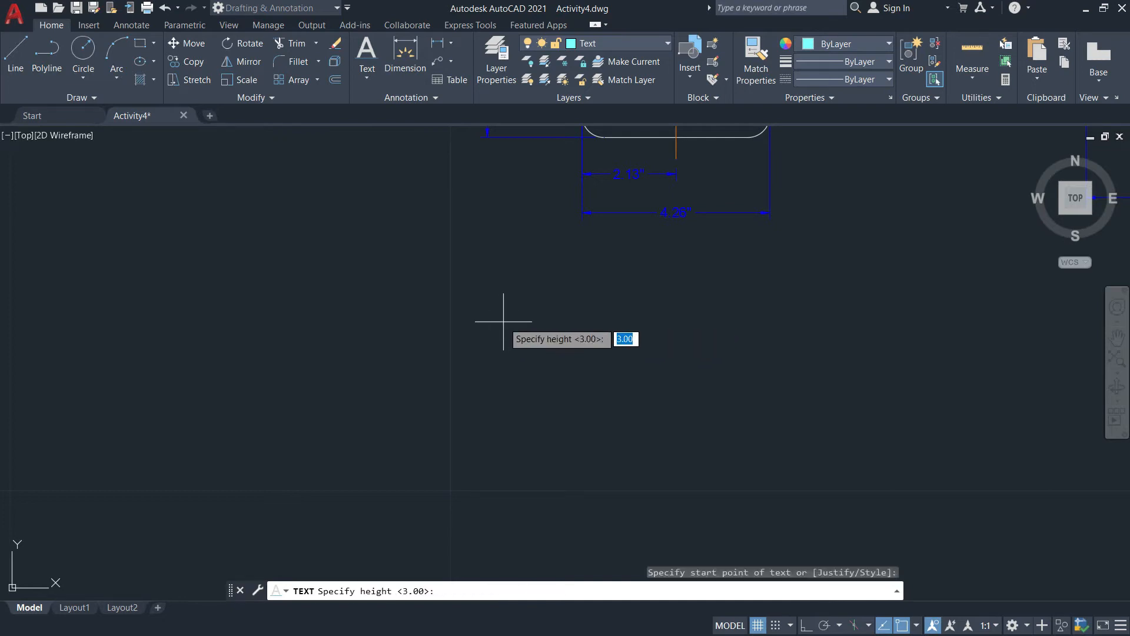
pyautogui.write('0')
pyautogui.press('Return')
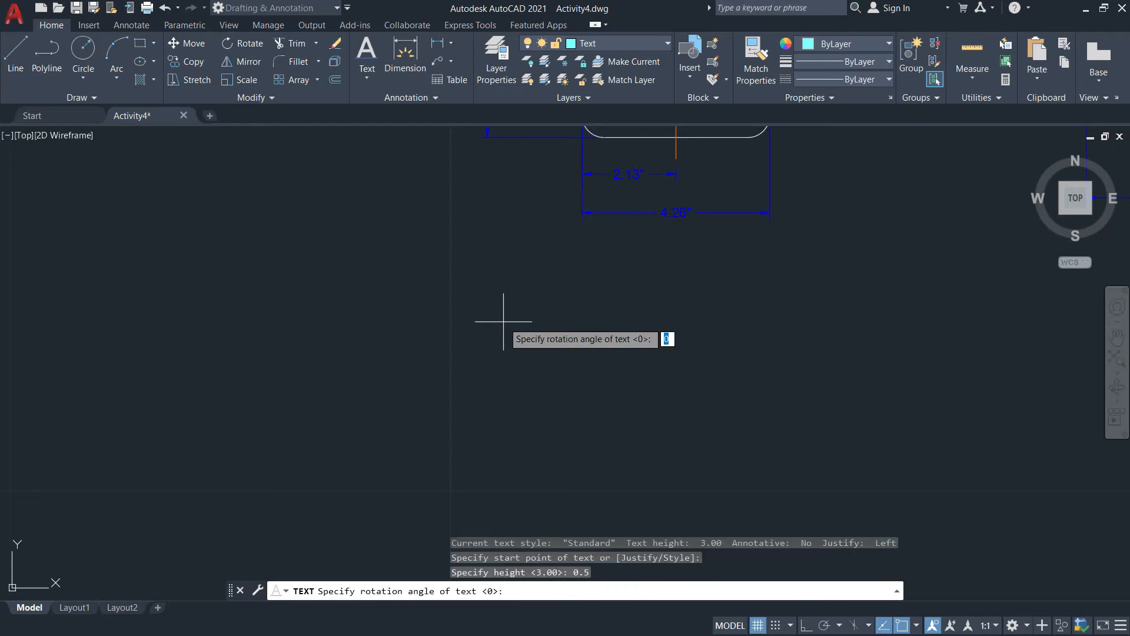
pyautogui.press('Return')
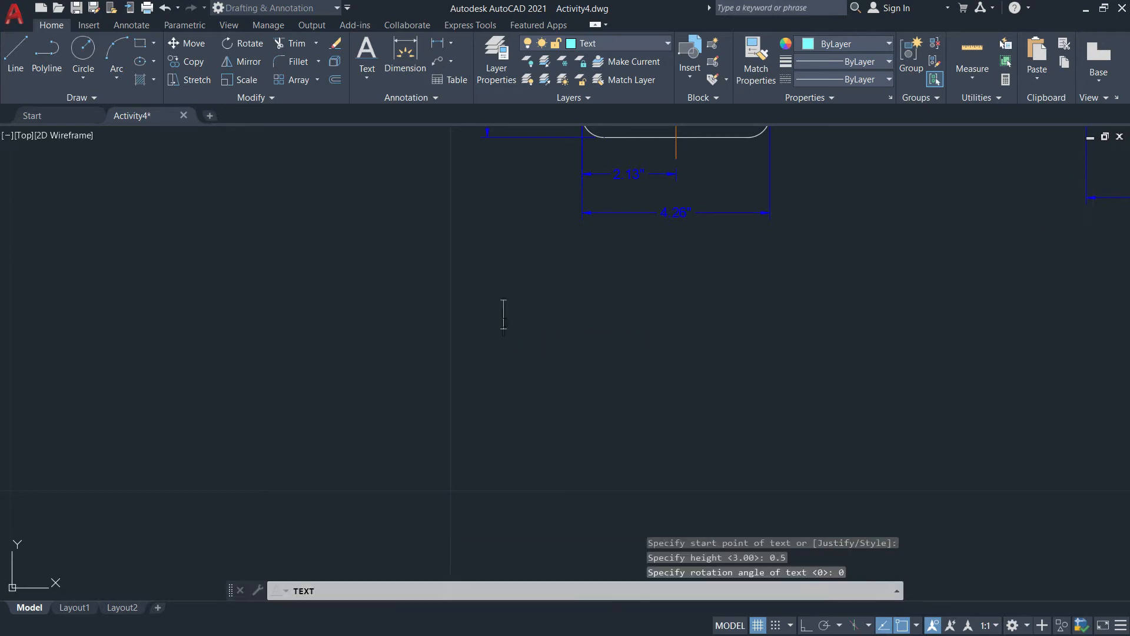
pyautogui.write('FRONT')
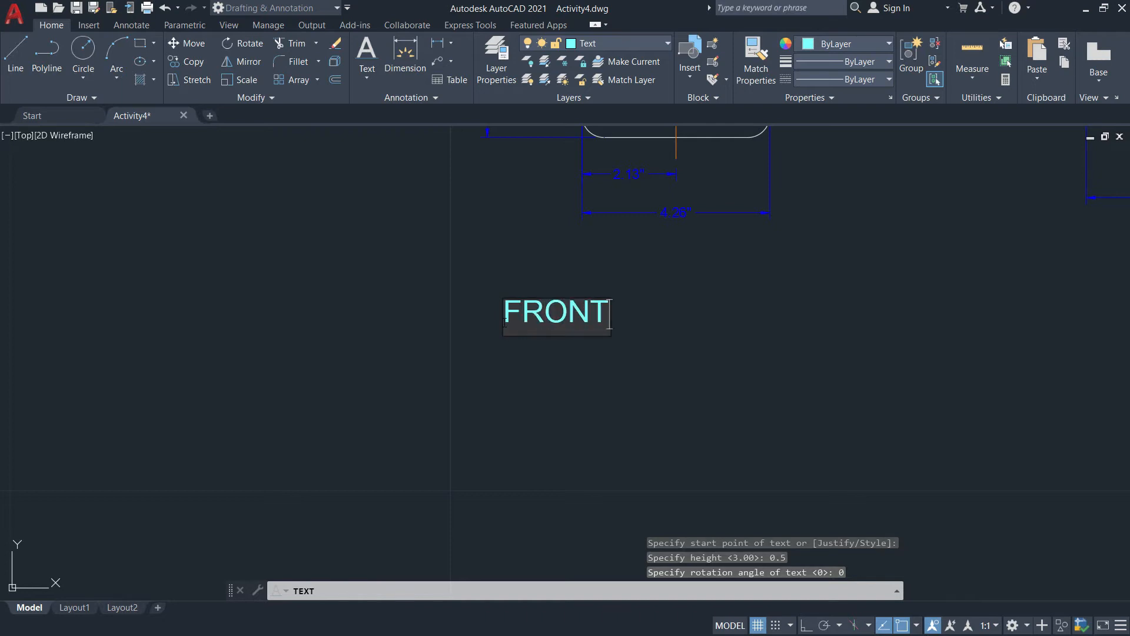
pyautogui.write(' VI')
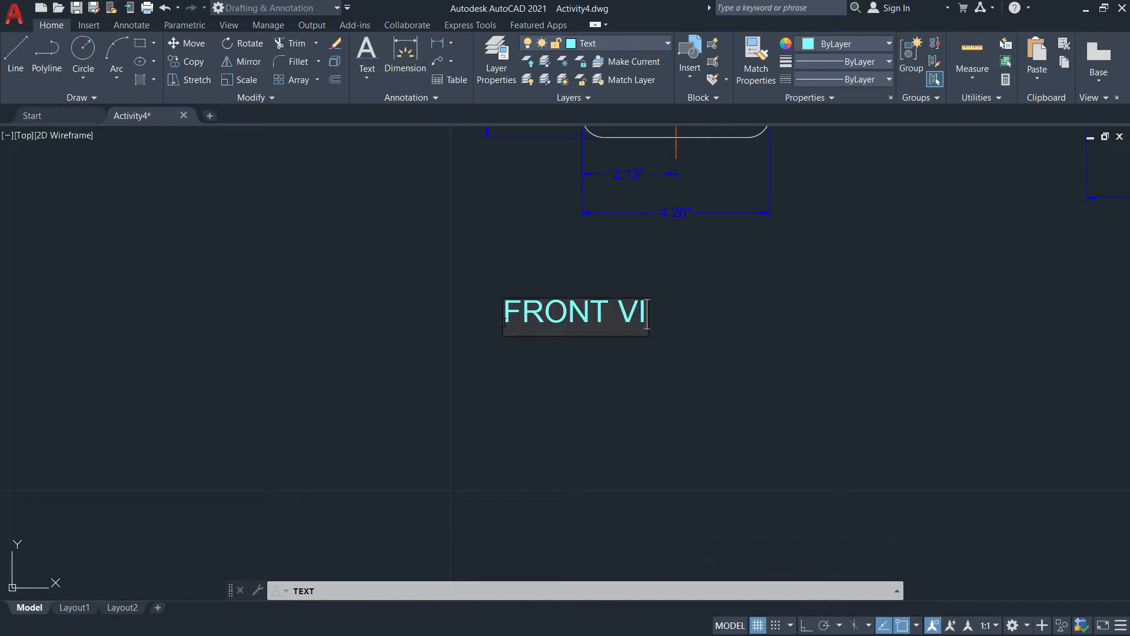
pyautogui.write('EW')
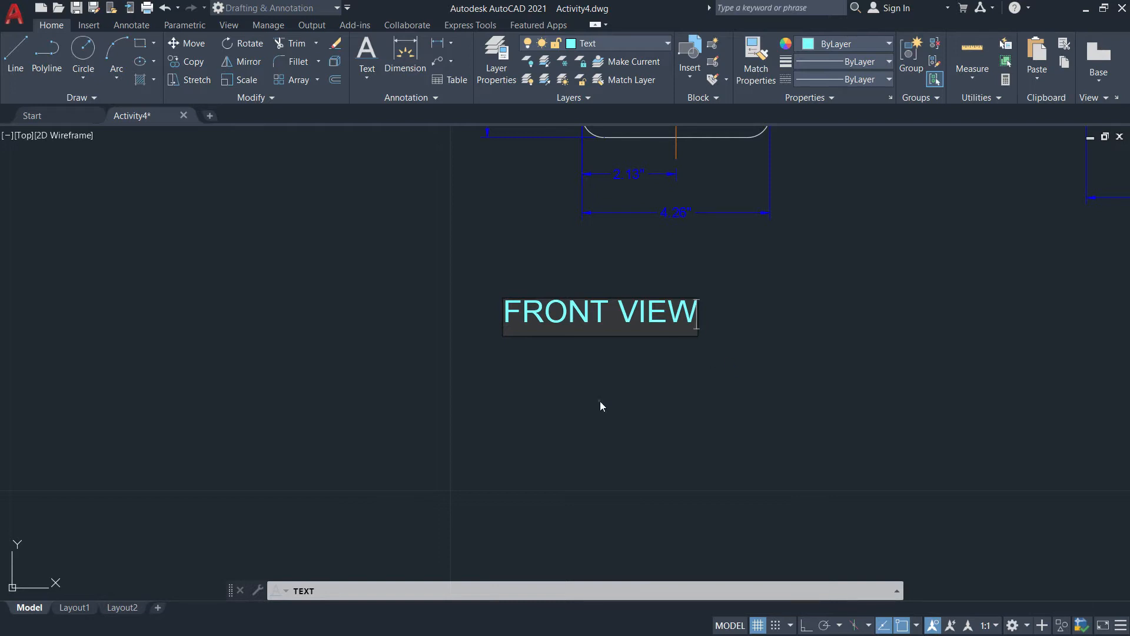
pyautogui.press('Return')
pyautogui.scroll(-4, 716, 423)
pyautogui.scroll(2, 759, 415)
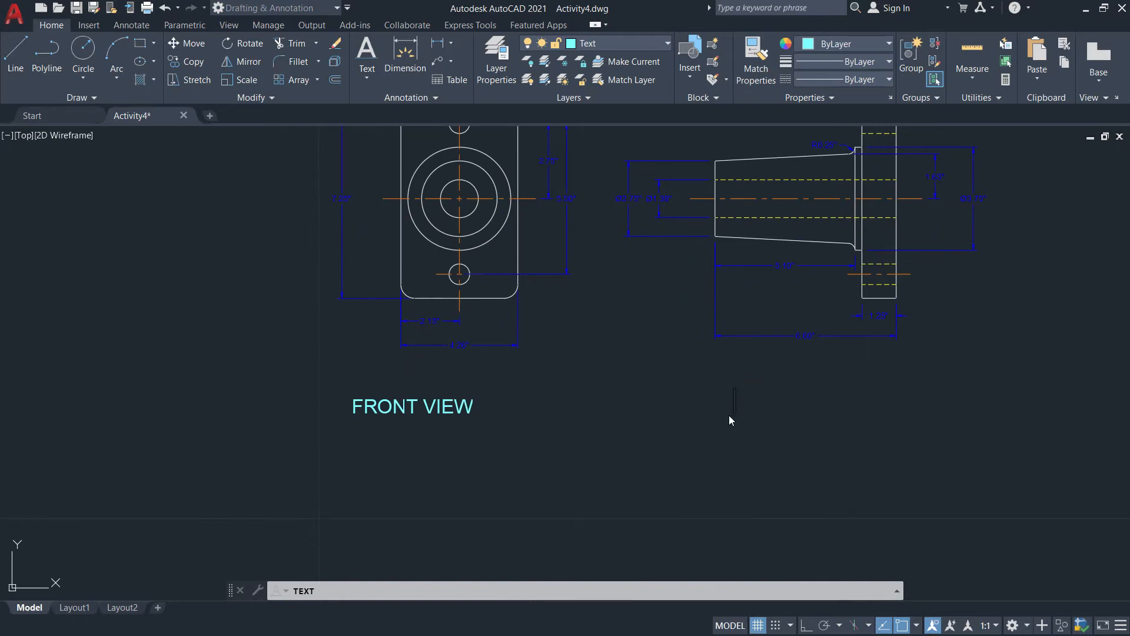
# Move the FRONT VIEW label into position directly below the front view
pyautogui.press('Return')
pyautogui.click(444, 408)
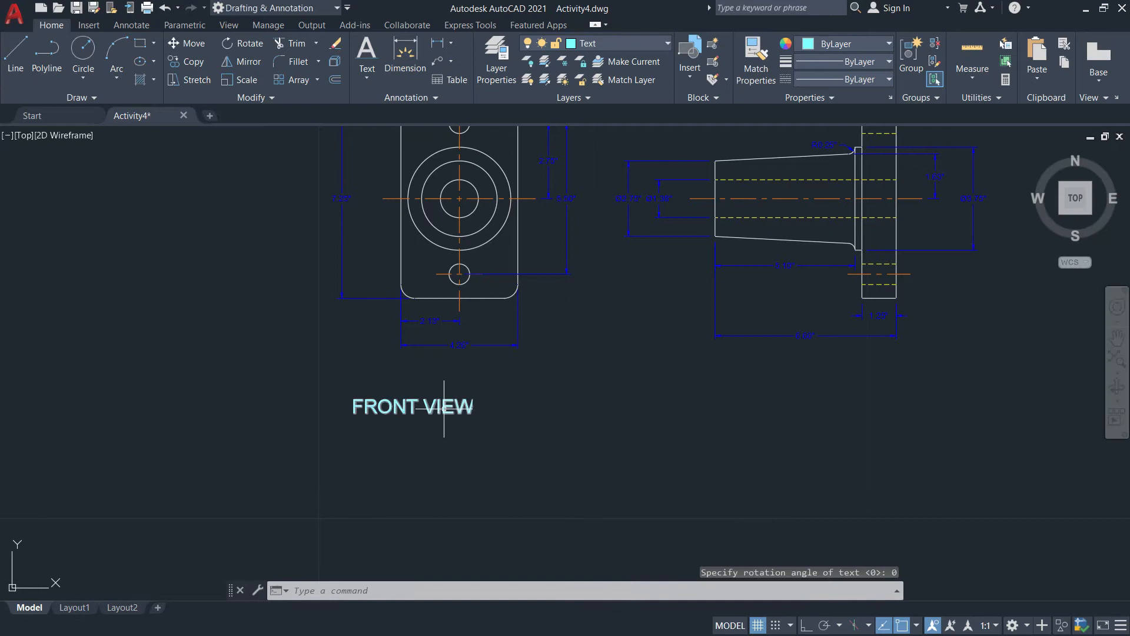
pyautogui.write('M')
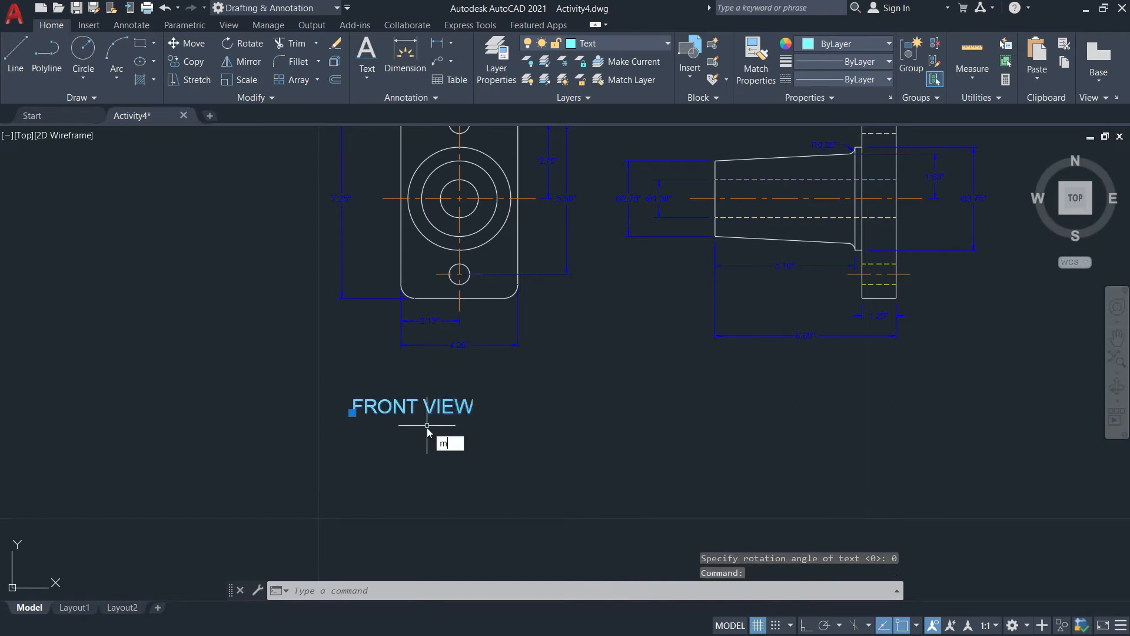
pyautogui.press('Return')
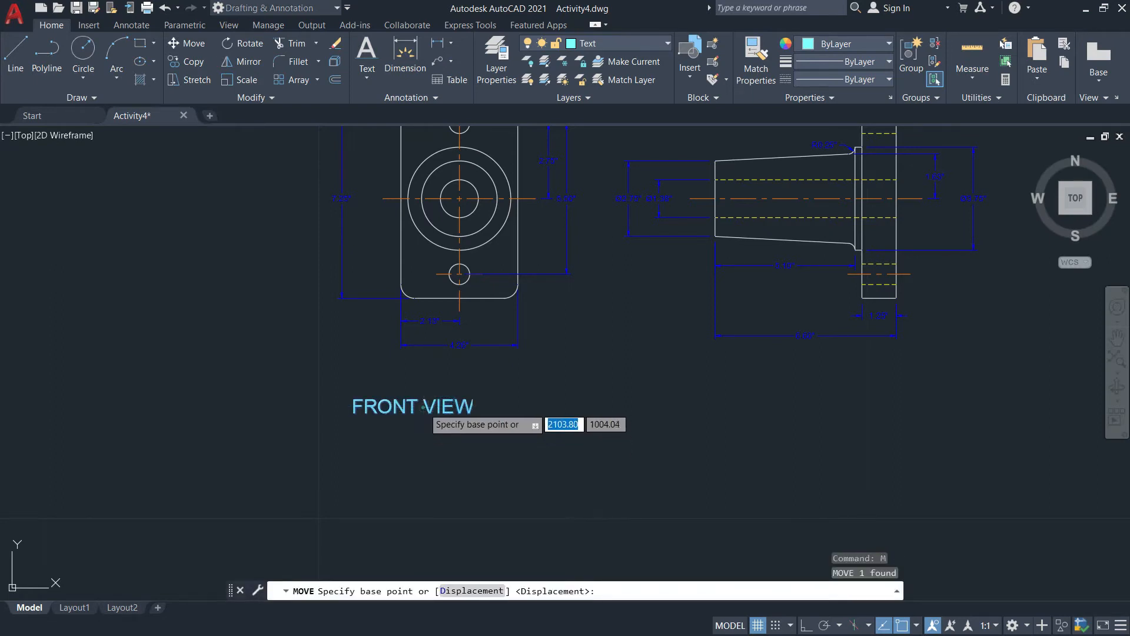
pyautogui.click(423, 407)
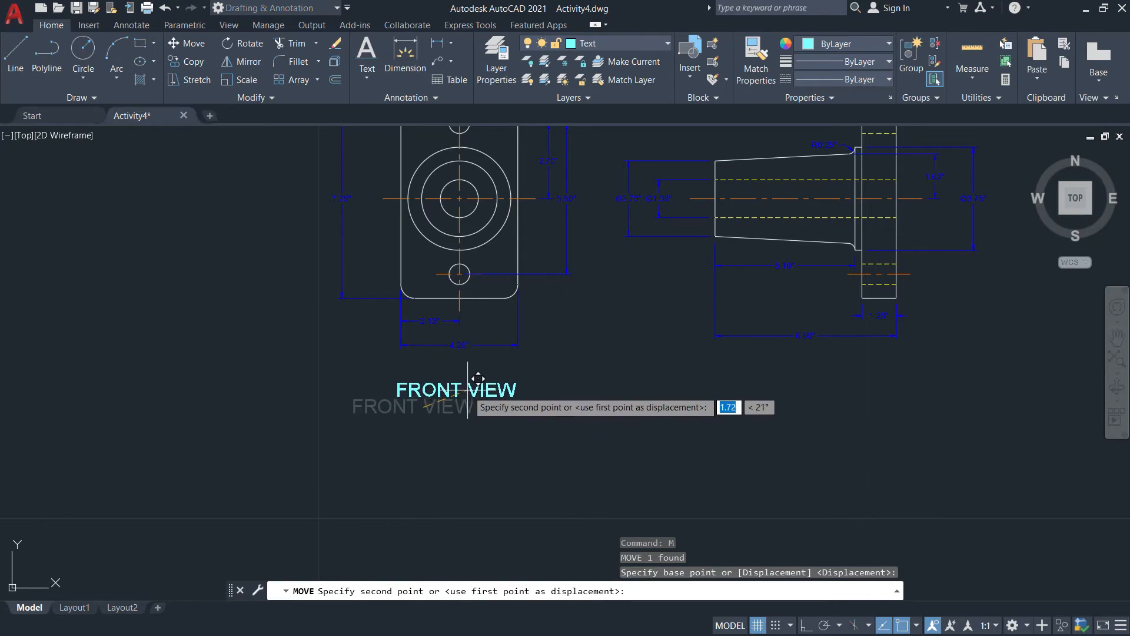
pyautogui.click(469, 390)
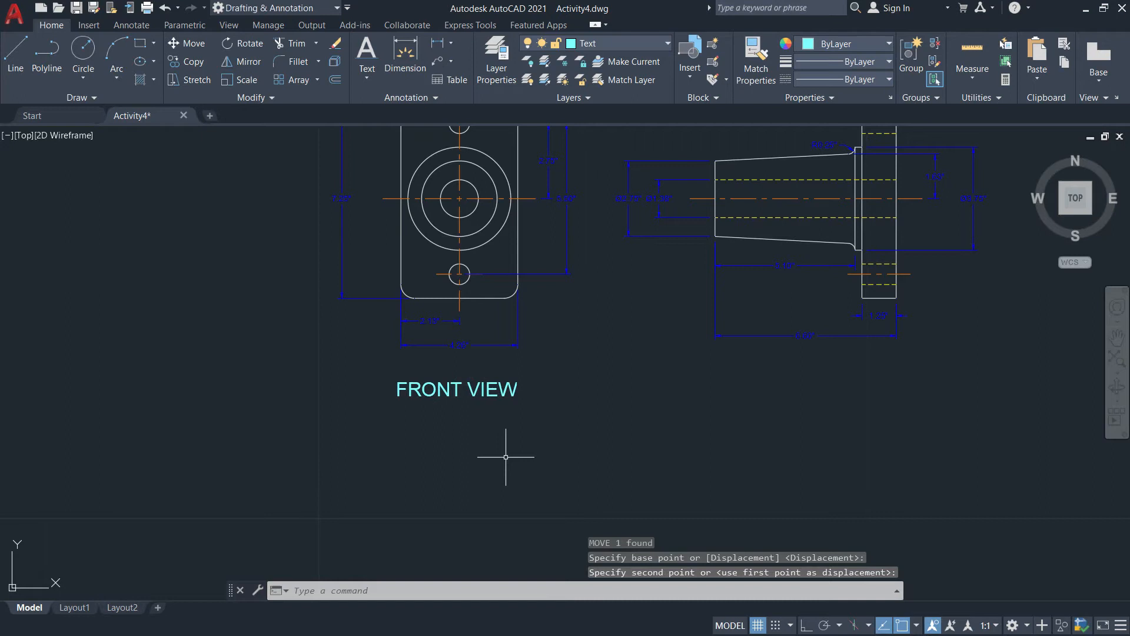
# Copy the FRONT VIEW label horizontally, with Ortho on, to sit beneath the right-side view
pyautogui.write('C')
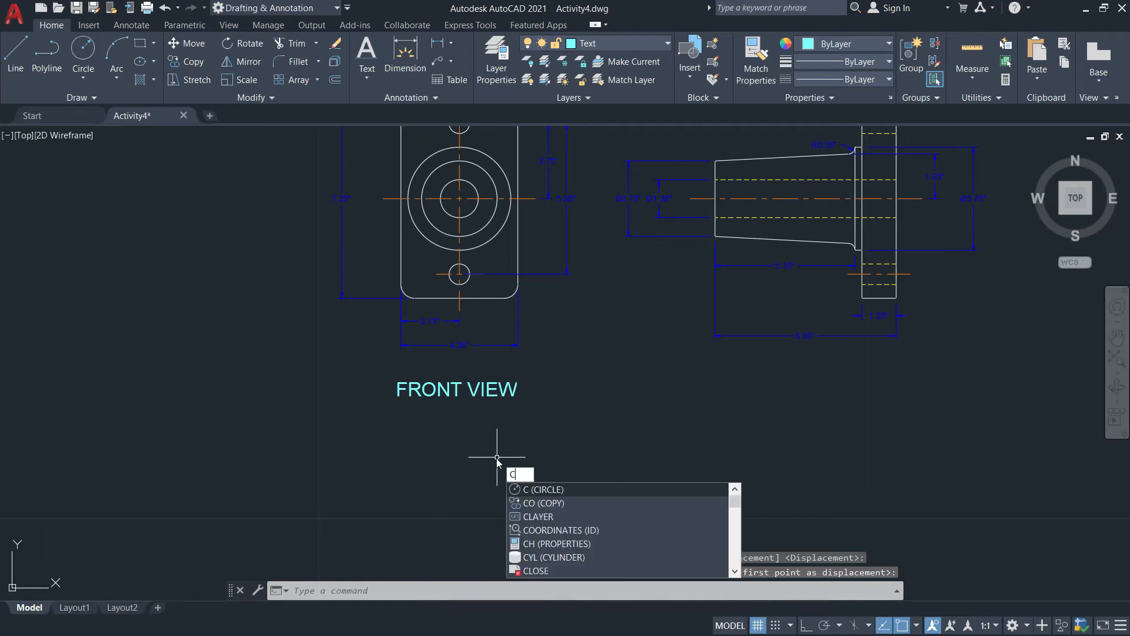
pyautogui.write('o')
pyautogui.press('Return')
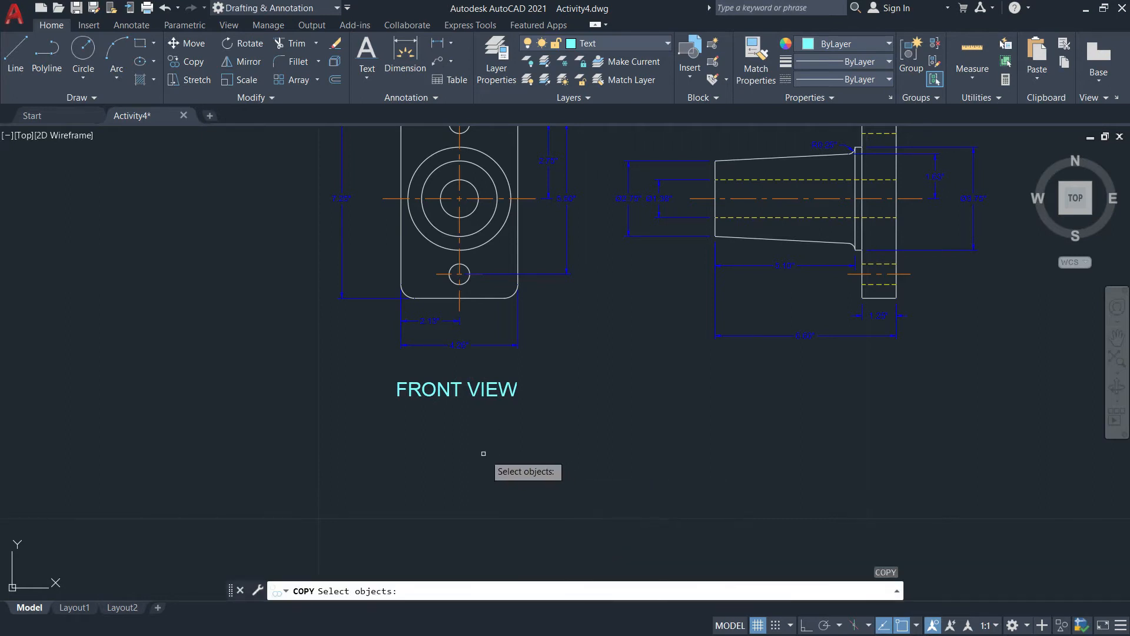
pyautogui.click(473, 392)
pyautogui.press('Return')
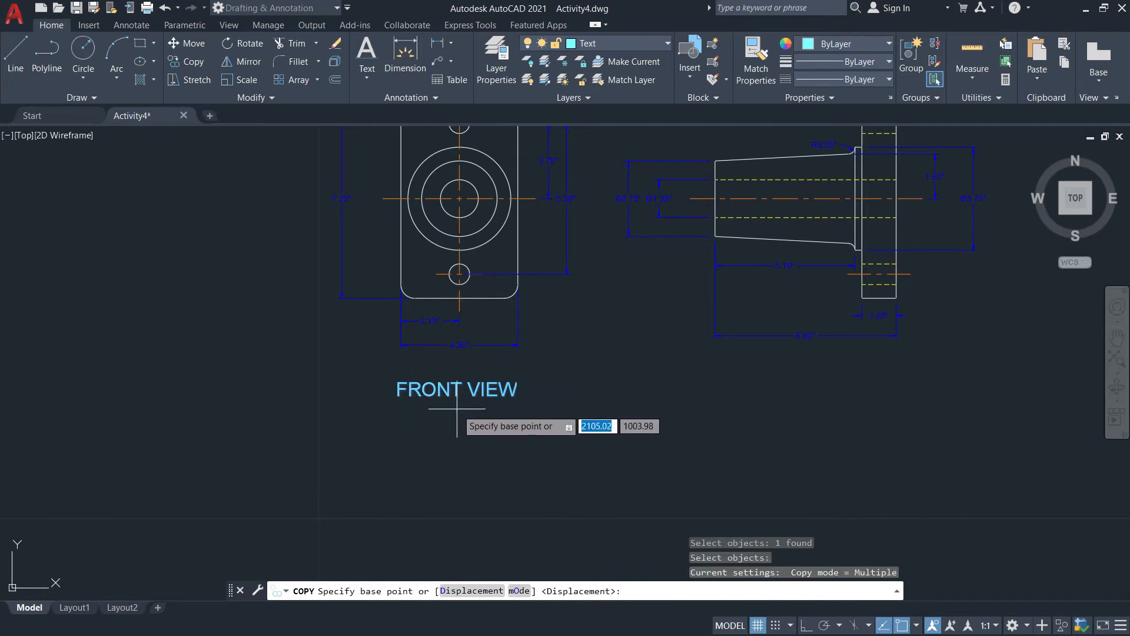
pyautogui.click(457, 408)
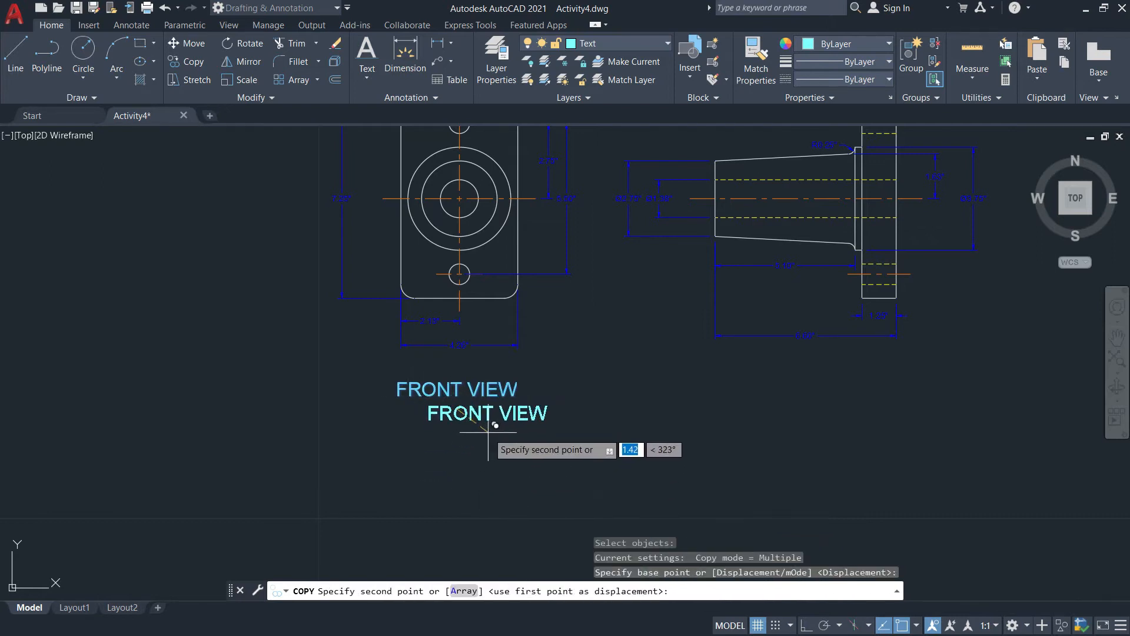
pyautogui.press('F8')
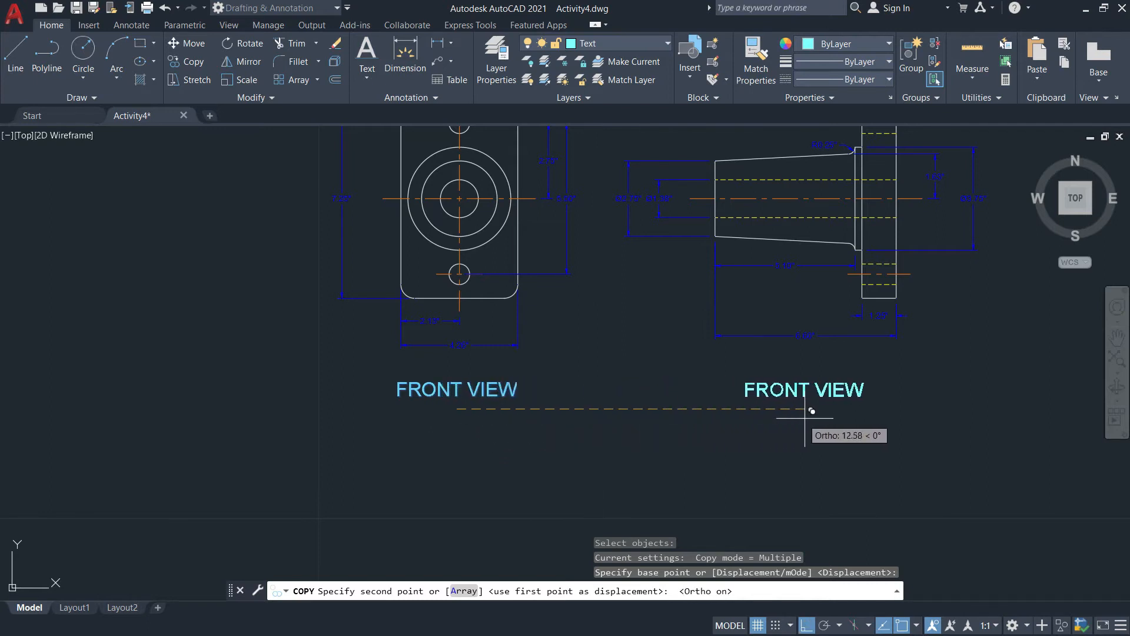
pyautogui.click(811, 418)
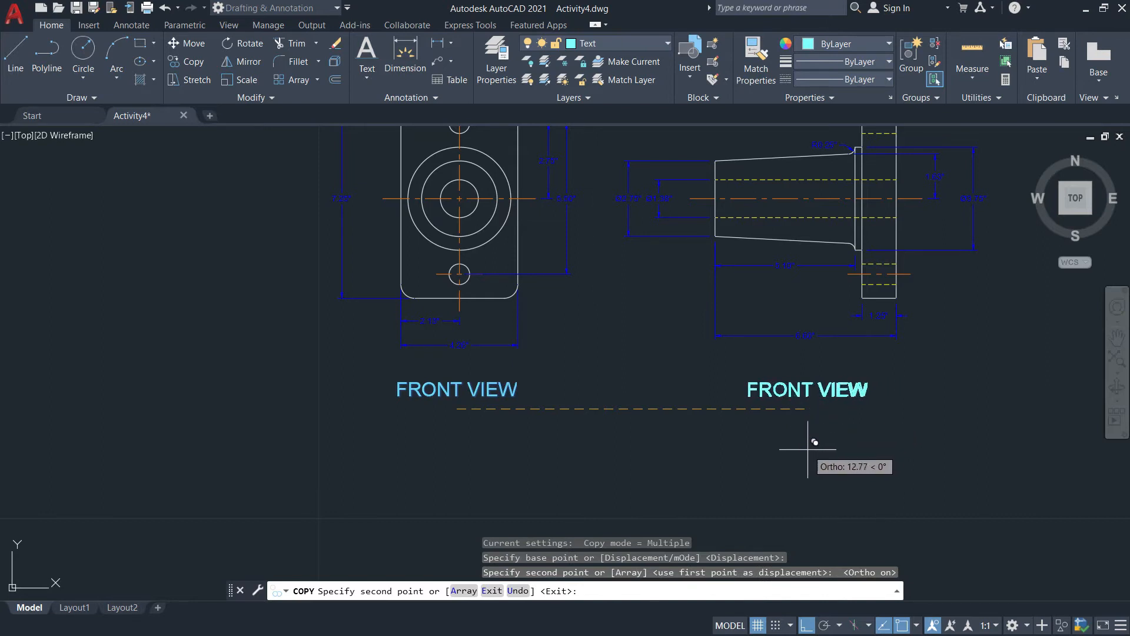
pyautogui.press('Return')
pyautogui.scroll(4, 808, 449)
pyautogui.scroll(-2, 739, 378)
pyautogui.moveTo(692, 370)
pyautogui.mouseDown(button='middle')
pyautogui.moveTo(702, 401)
pyautogui.moveTo(706, 390)
pyautogui.mouseUp(button='middle')
pyautogui.scroll(-1, 713, 419)
pyautogui.scroll(1, 712, 419)
pyautogui.scroll(-2, 687, 462)
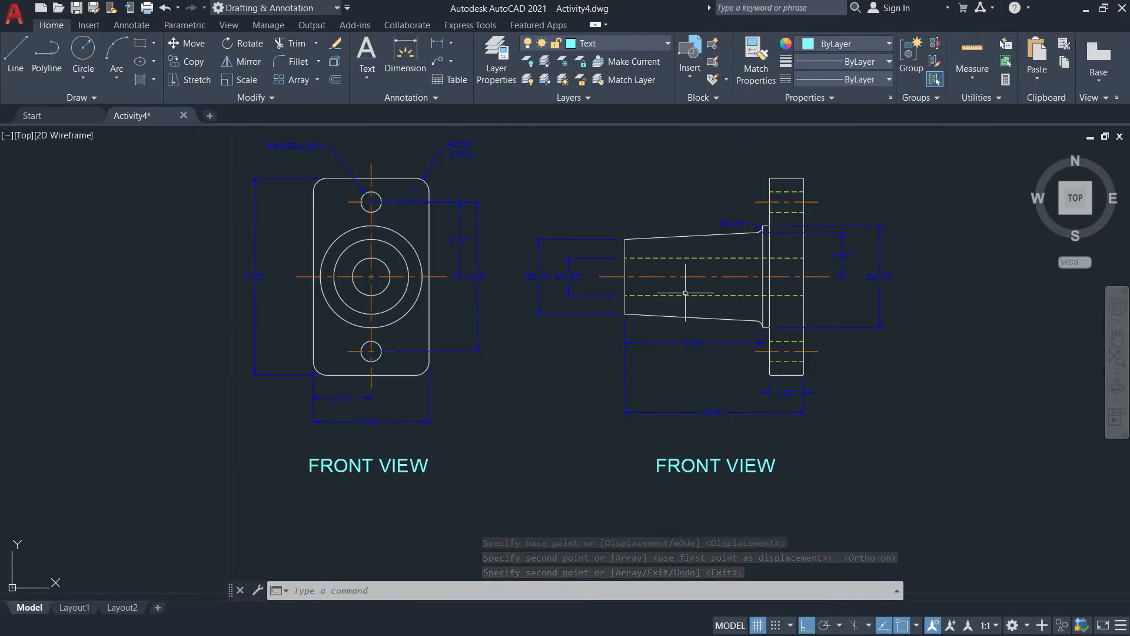
pyautogui.scroll(4, 712, 466)
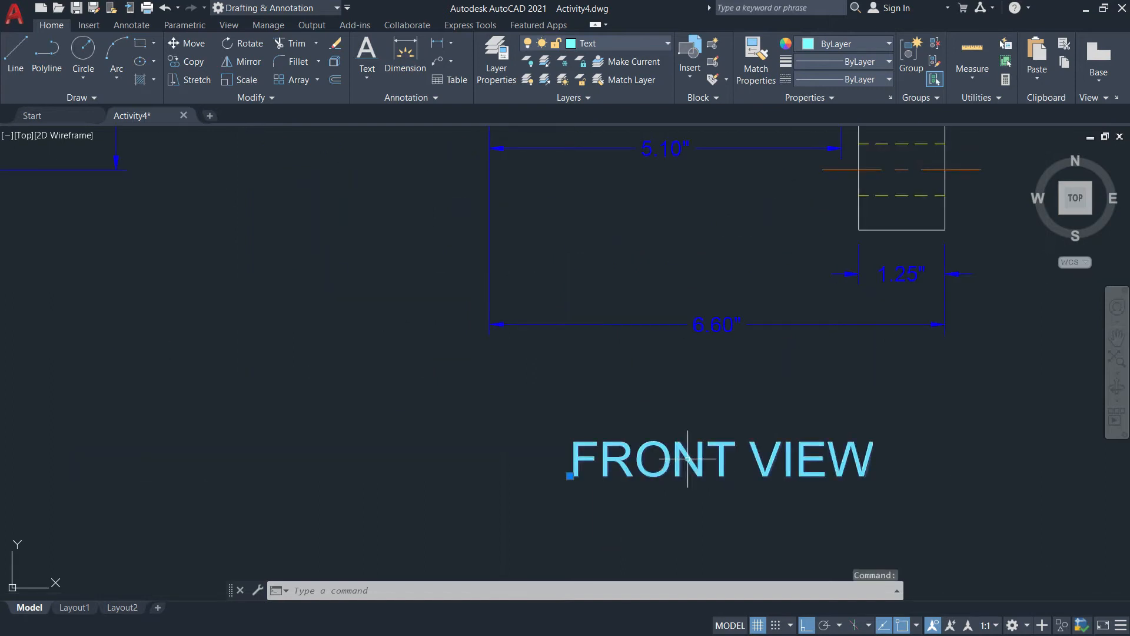
# Edit the copied label, replacing FRONT with RIGHT so it reads 'RIGHT VIEW'
pyautogui.doubleClick(686, 463)
pyautogui.moveTo(736, 459); pyautogui.dragTo(574, 460)
pyautogui.press('Delete')
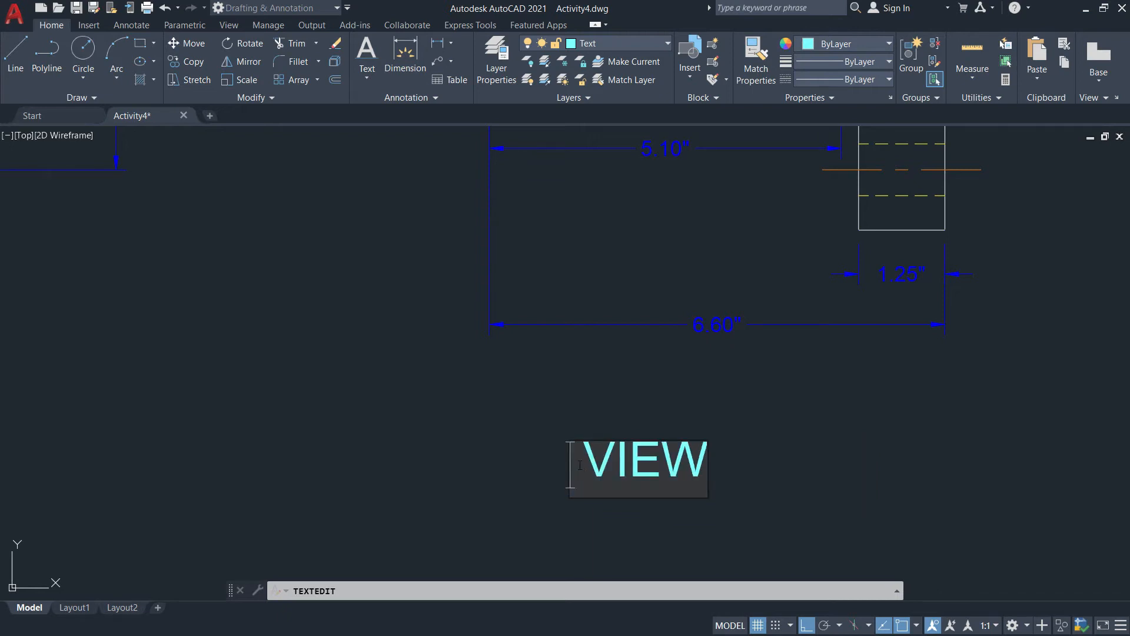
pyautogui.write('RIGHT')
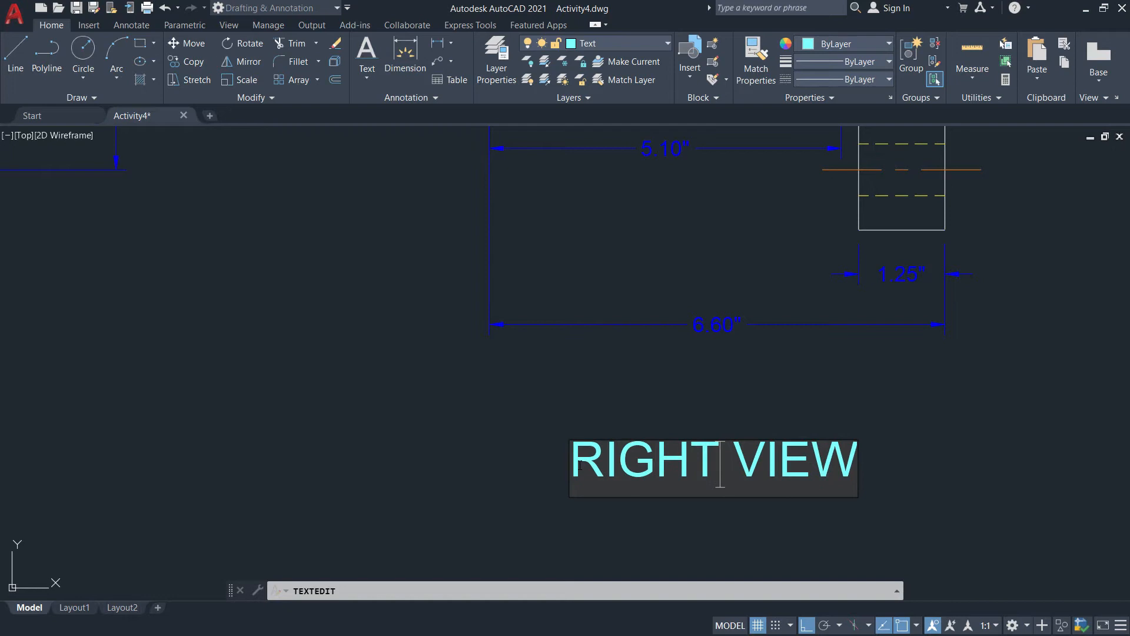
pyautogui.scroll(-4, 649, 384)
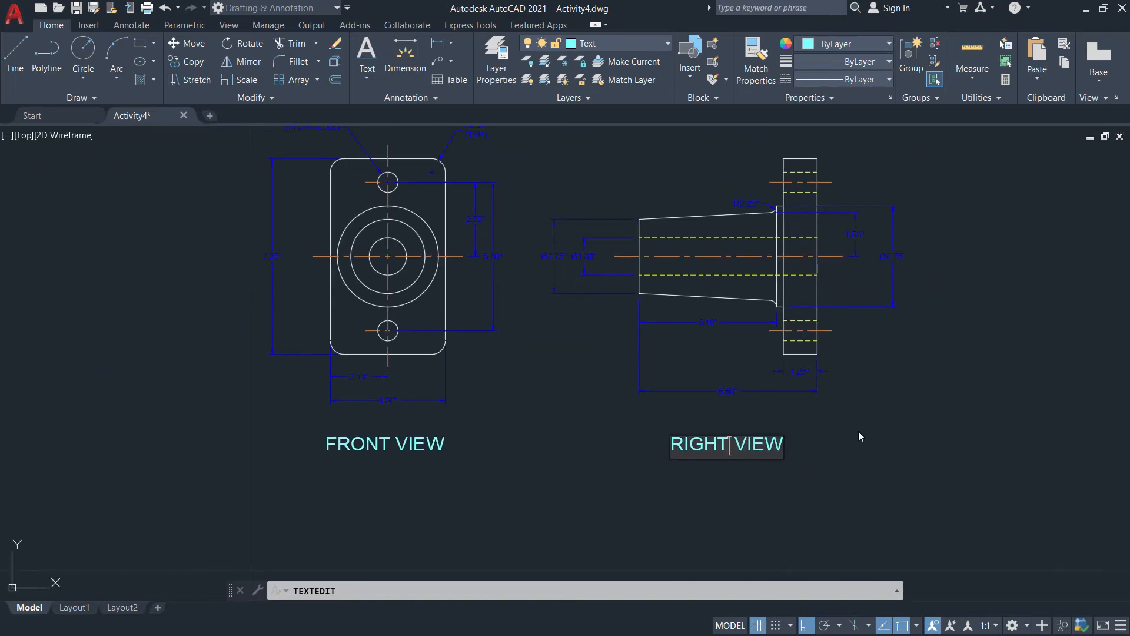
pyautogui.scroll(4, 720, 449)
pyautogui.scroll(-2, 739, 448)
pyautogui.scroll(2, 739, 449)
pyautogui.scroll(-2, 739, 449)
pyautogui.click(964, 435)
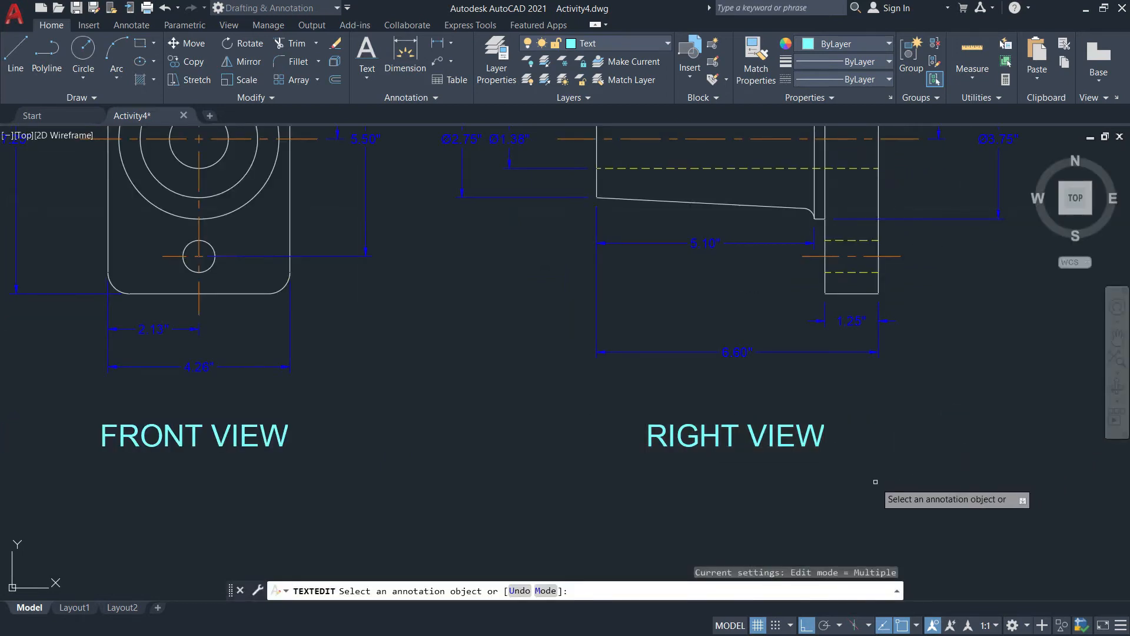
pyautogui.press('Return')
pyautogui.scroll(-4, 755, 497)
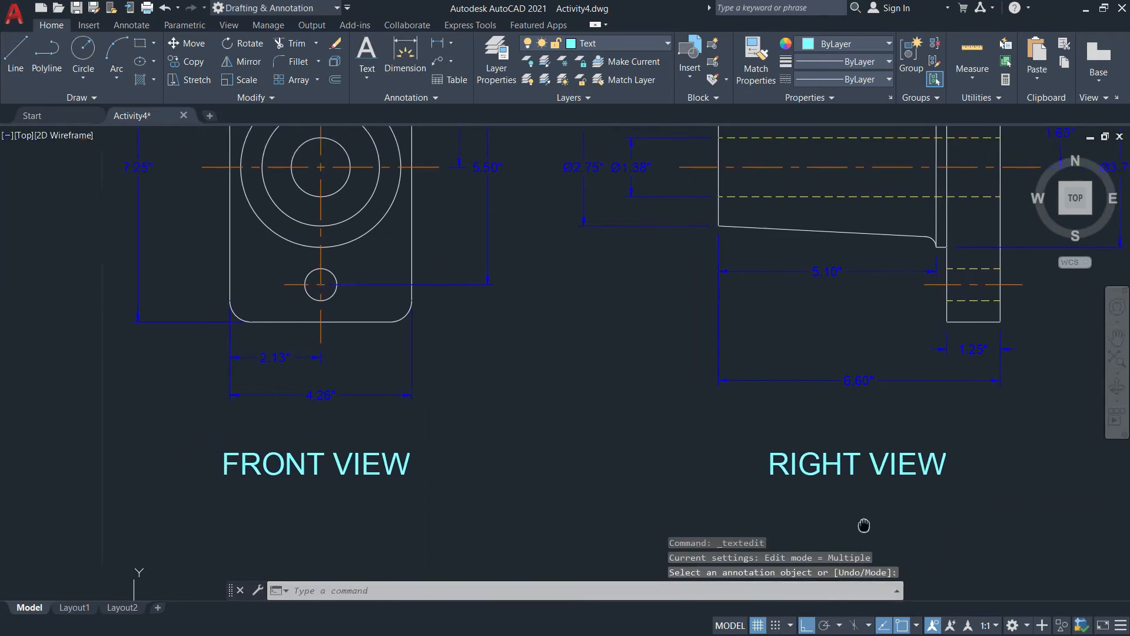
pyautogui.moveTo(730, 488)
pyautogui.mouseDown(button='middle')
pyautogui.moveTo(730, 411)
pyautogui.moveTo(666, 391)
pyautogui.moveTo(656, 424)
pyautogui.mouseUp(button='middle')
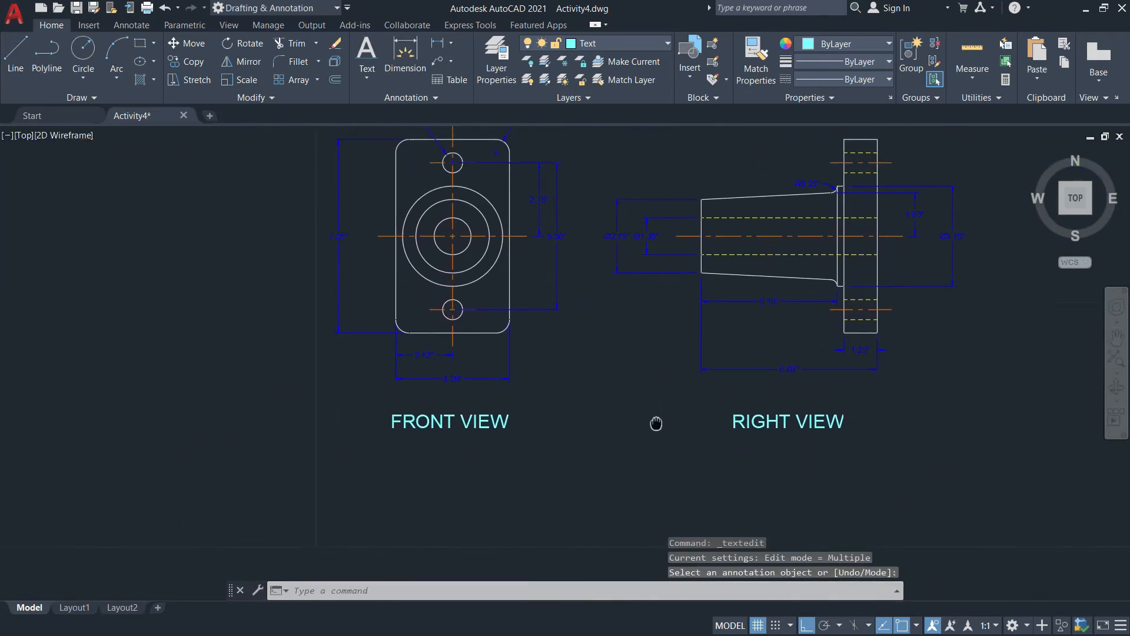
pyautogui.moveTo(380, 185); pyautogui.dragTo(753, 288, button='middle')
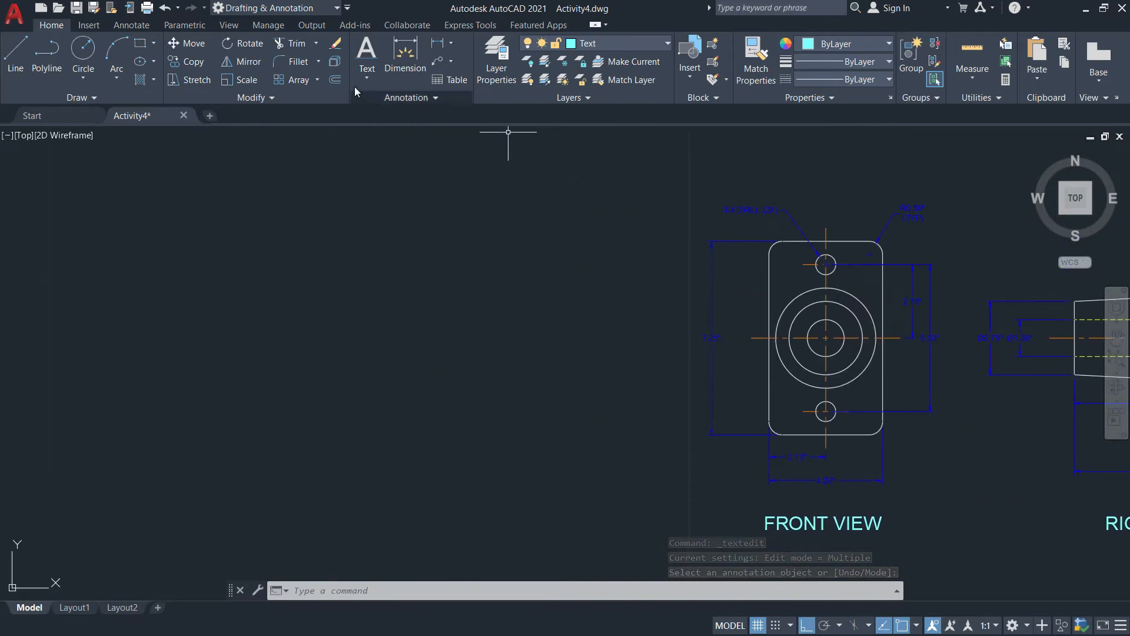
# Place single-line text 'ROTATED', 0.5 high and rotated 90°, left of the front view
pyautogui.click(361, 80)
pyautogui.click(341, 132)
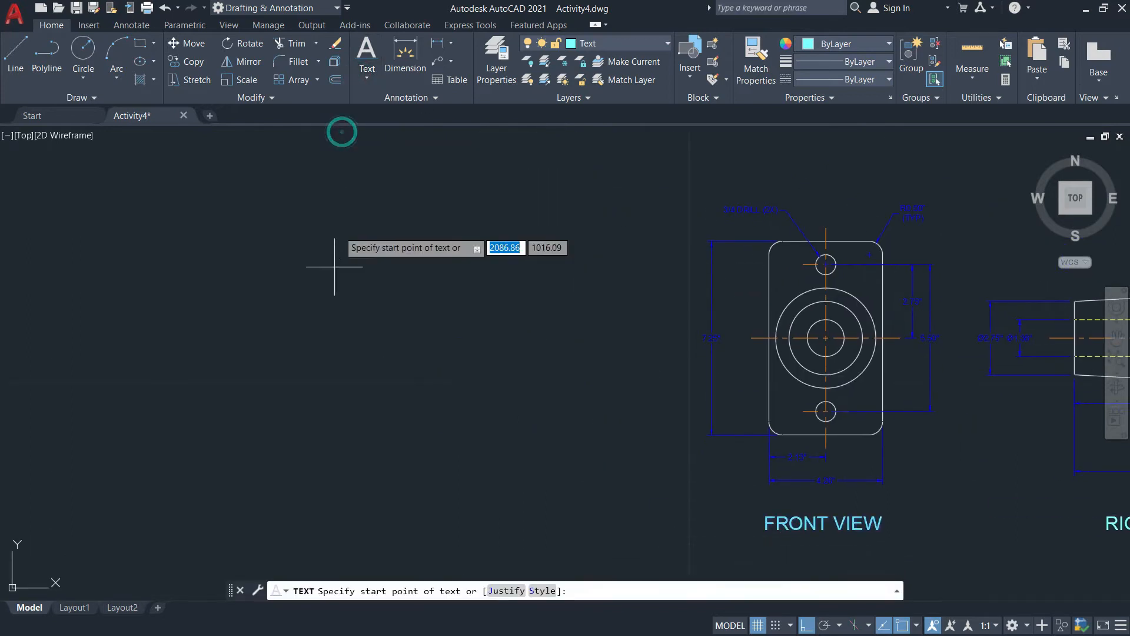
pyautogui.moveTo(189, 365); pyautogui.dragTo(313, 312, button='middle')
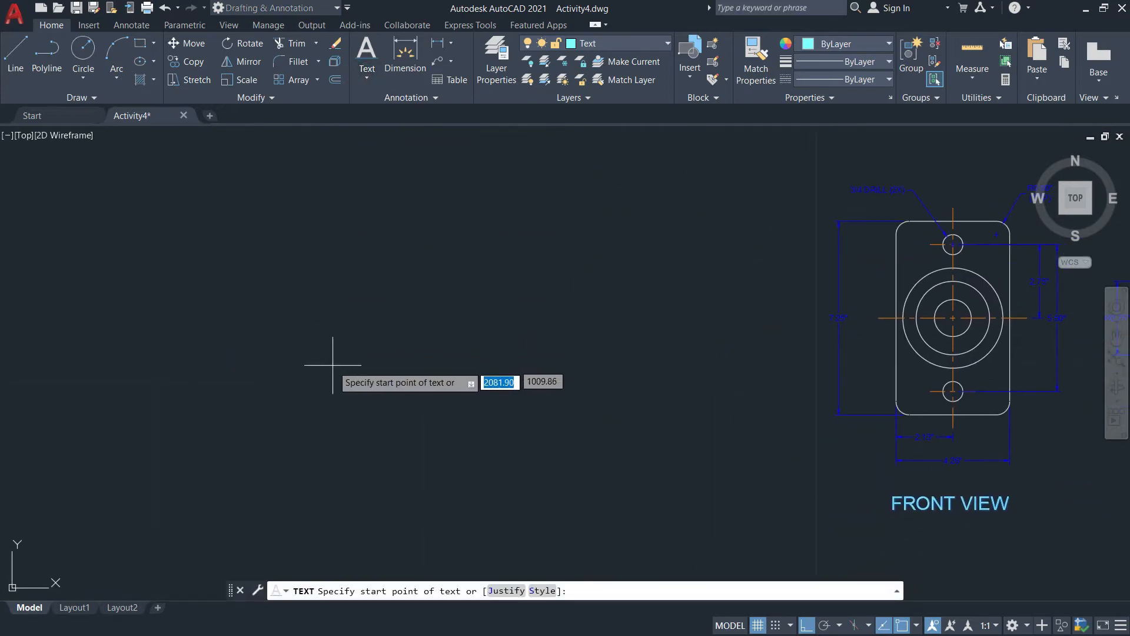
pyautogui.click(297, 365)
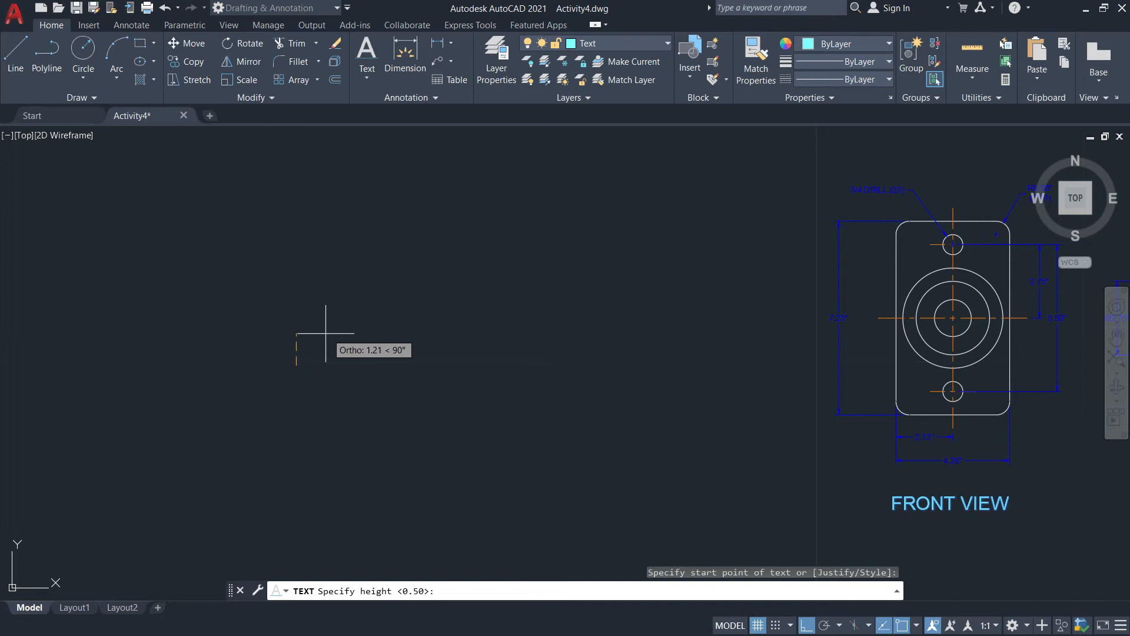
pyautogui.press('F8')
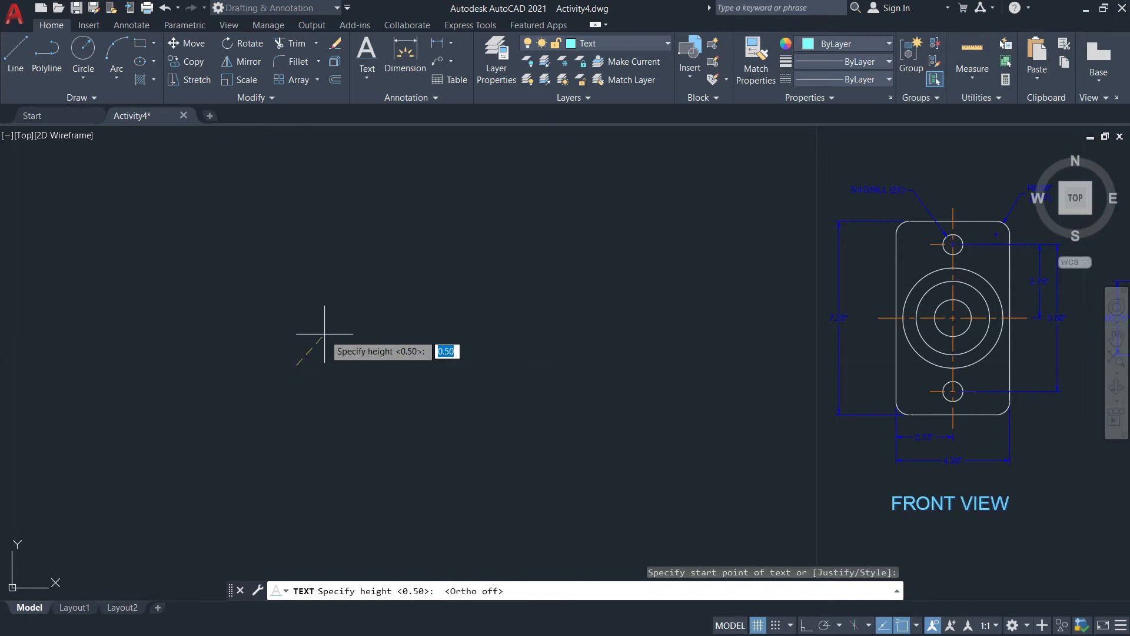
pyautogui.write('0.')
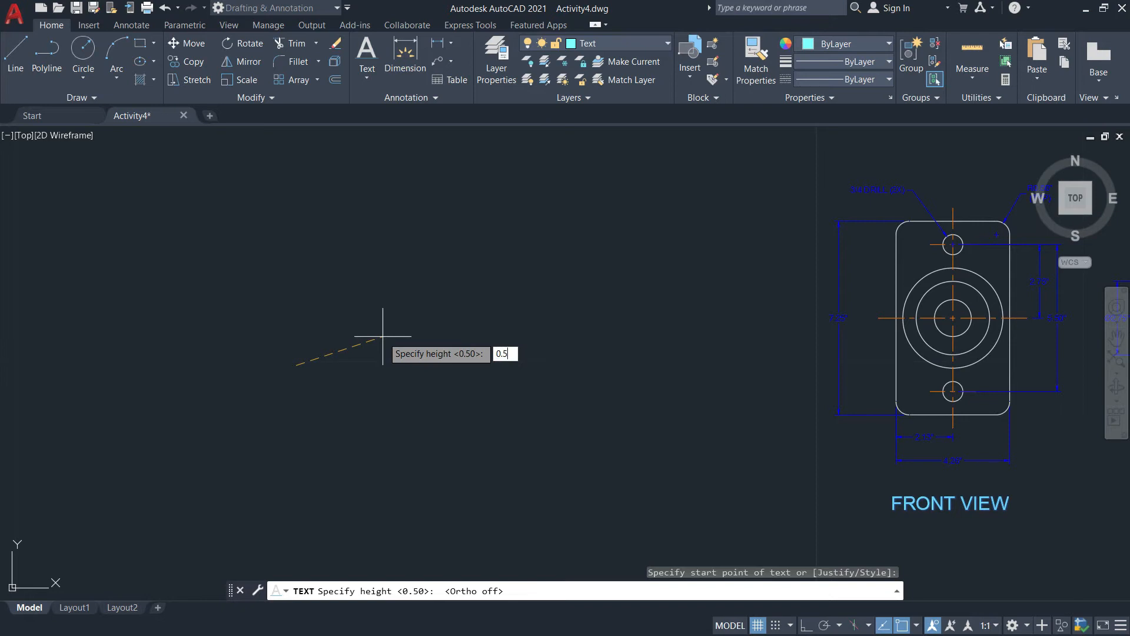
pyautogui.press('Return')
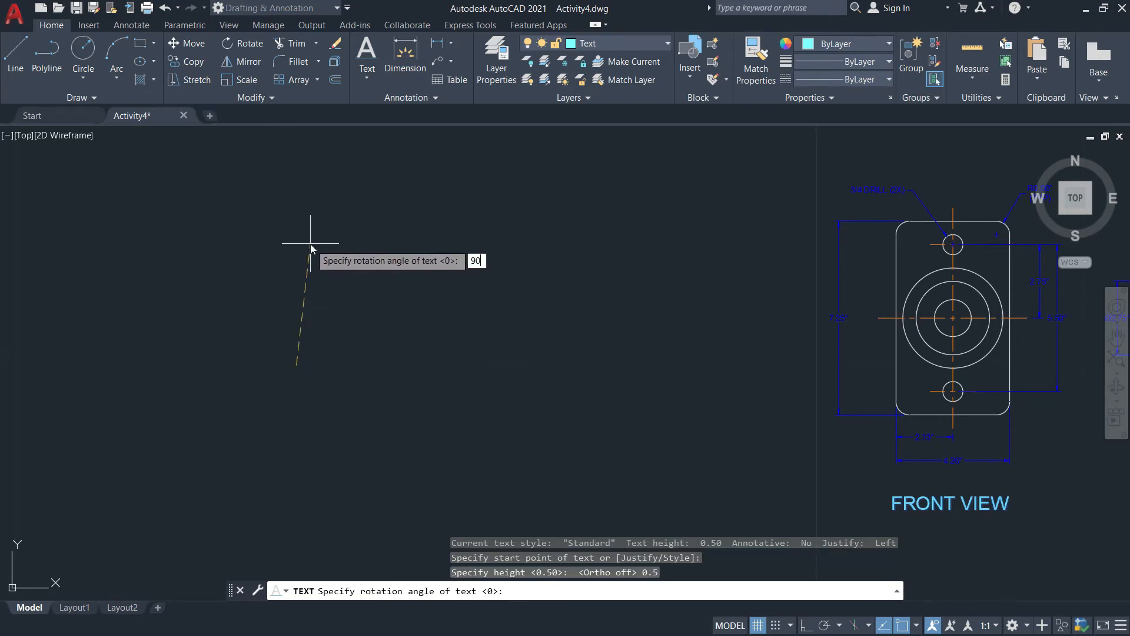
pyautogui.press('Return')
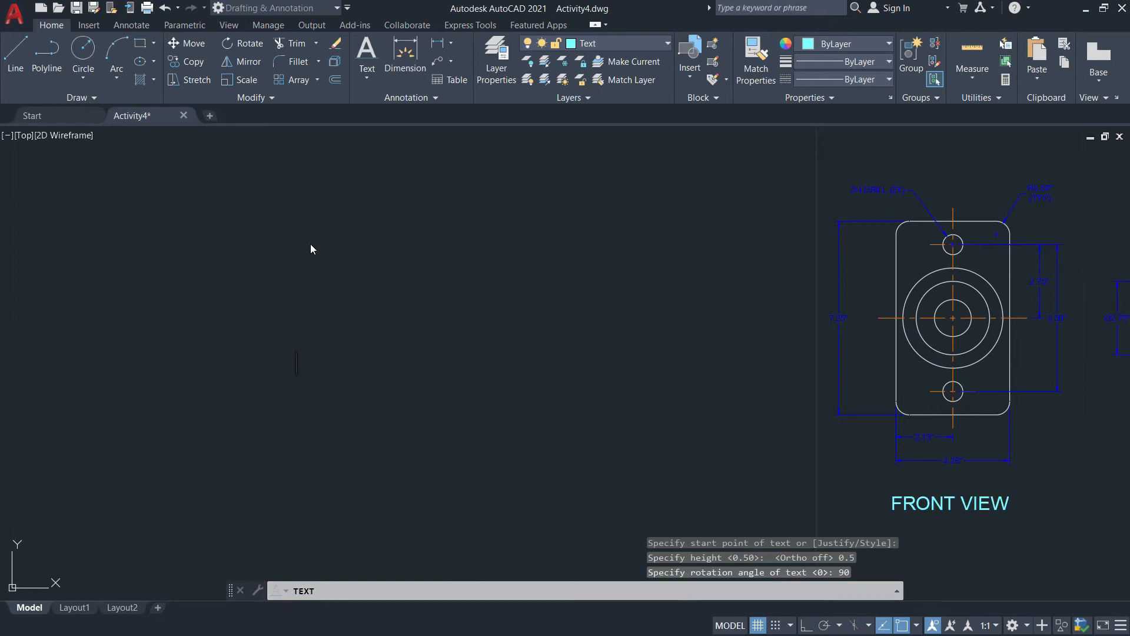
pyautogui.write('R')
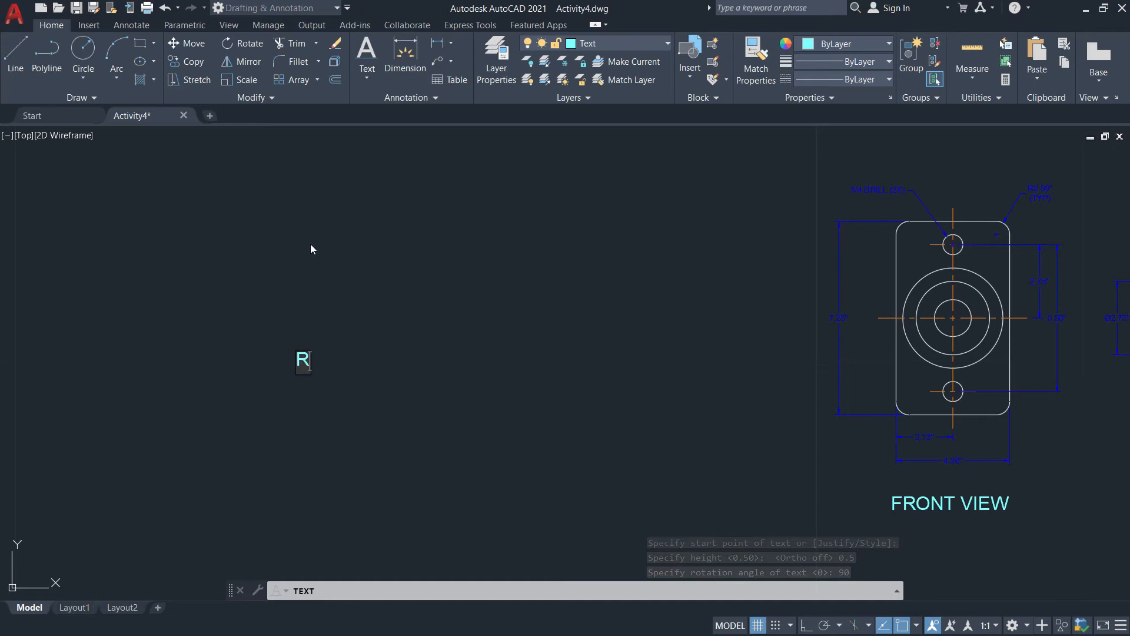
pyautogui.write('OTATED')
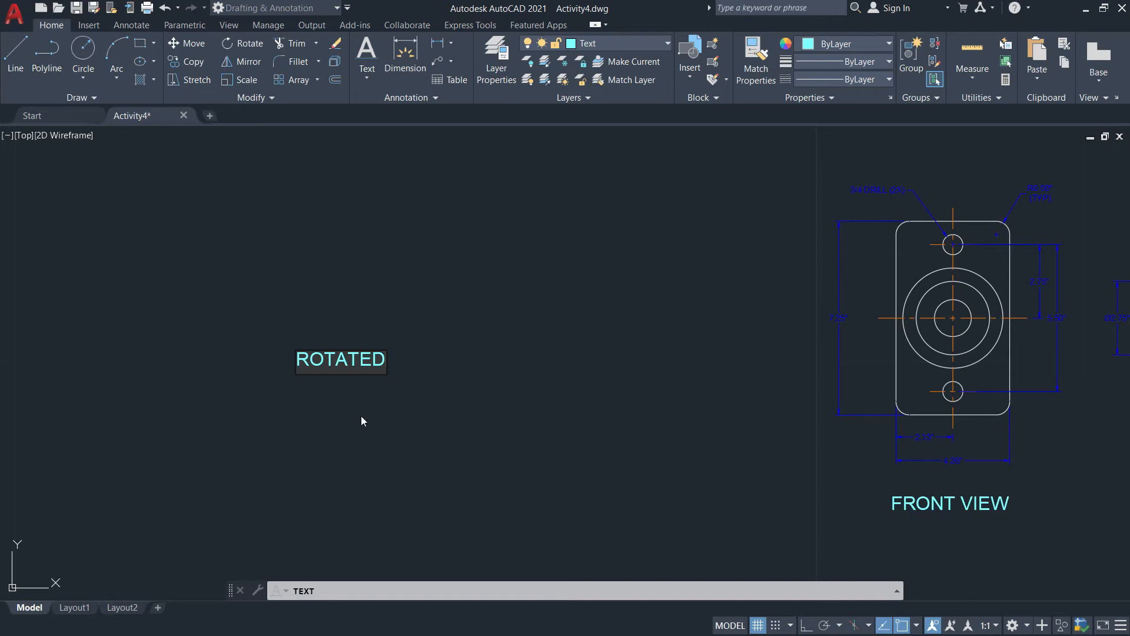
pyautogui.click(435, 429)
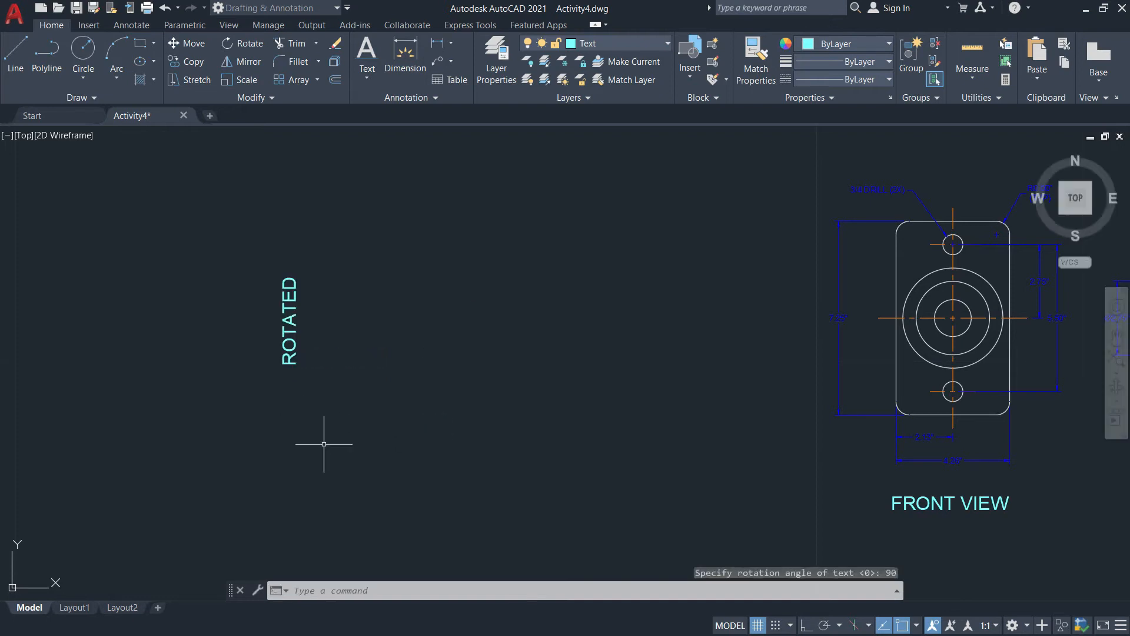
# Pan the view and start another single-line text below ROTATED
pyautogui.moveTo(372, 404); pyautogui.dragTo(633, 429, button='middle')
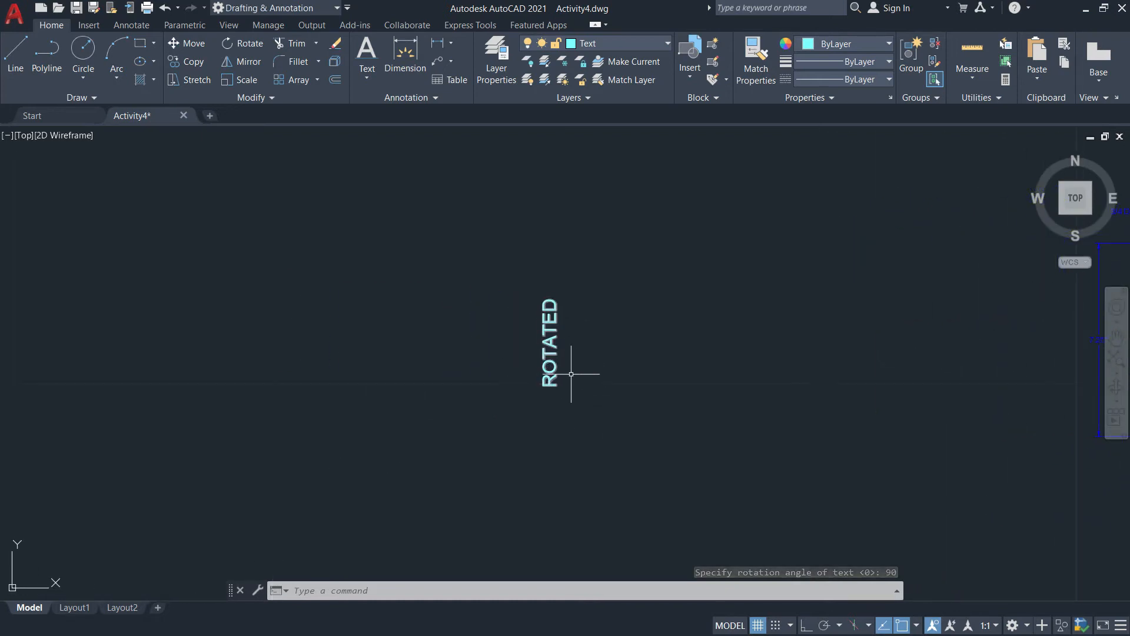
pyautogui.moveTo(636, 385); pyautogui.dragTo(550, 348, button='middle')
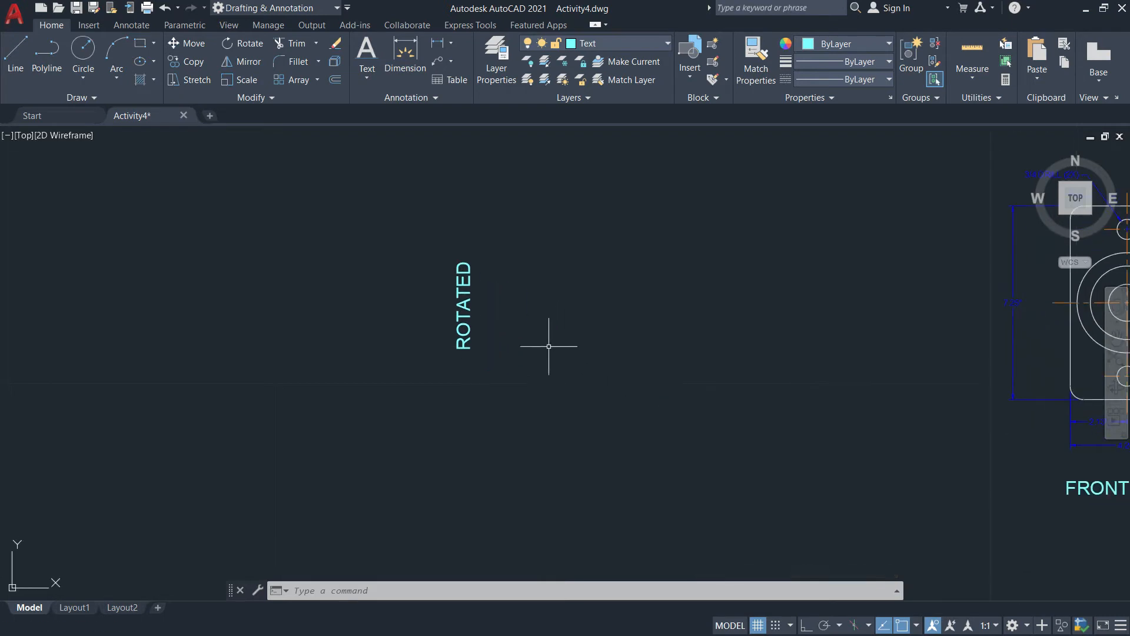
pyautogui.click(367, 77)
pyautogui.click(354, 136)
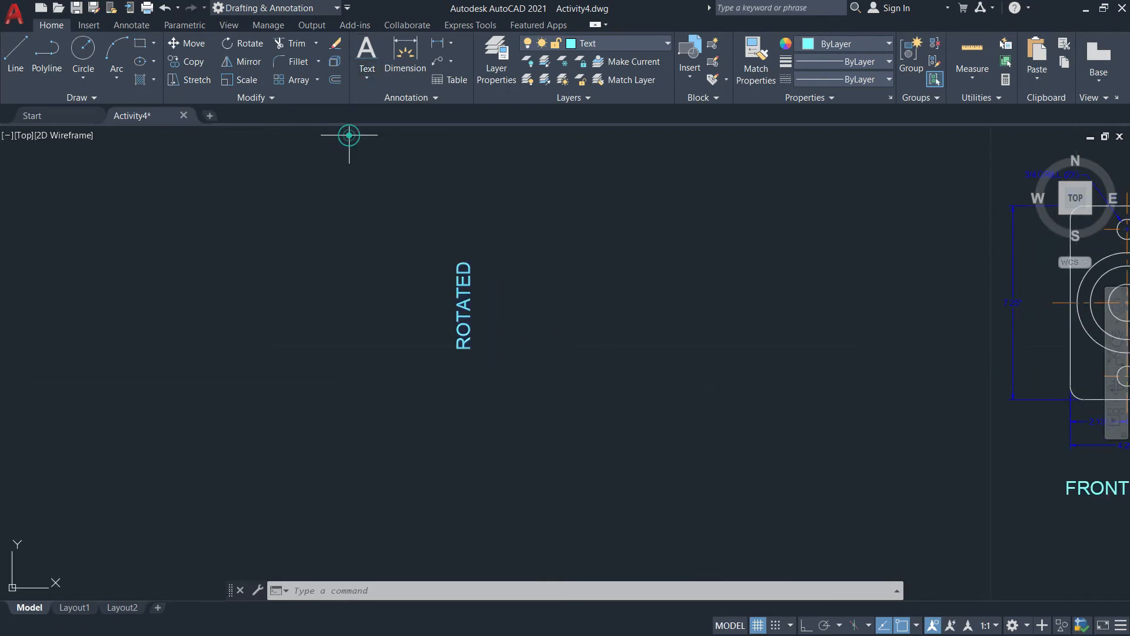
pyautogui.moveTo(540, 301); pyautogui.dragTo(532, 251, button='middle')
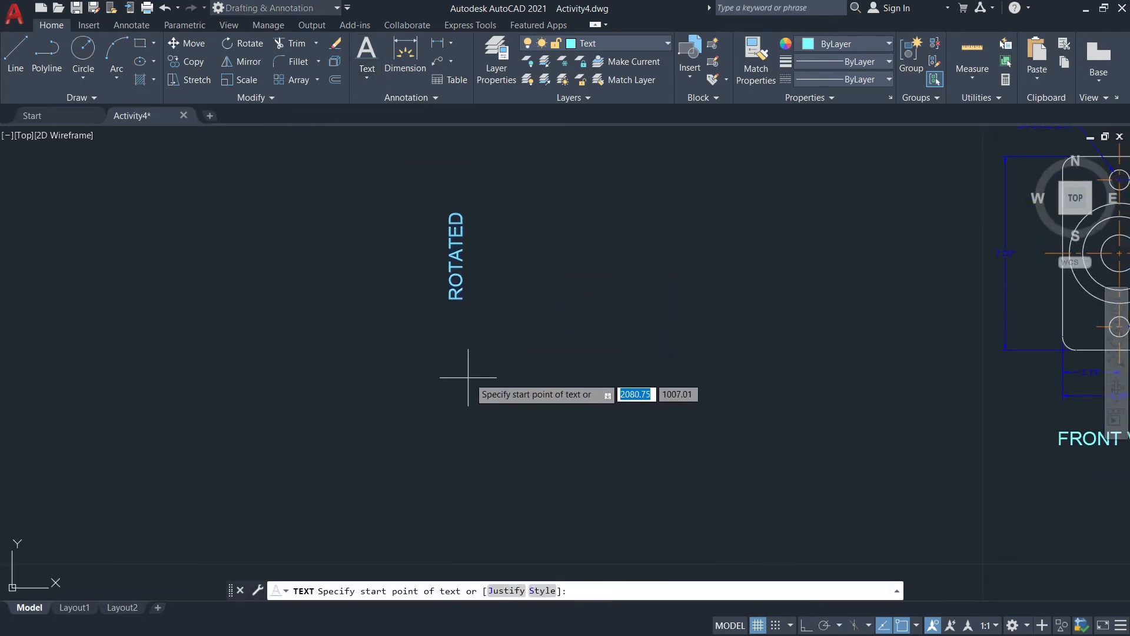
# Place 'This is angled 45deg.' at height 1 and 45° rotation below the ROTATED label
pyautogui.click(467, 459)
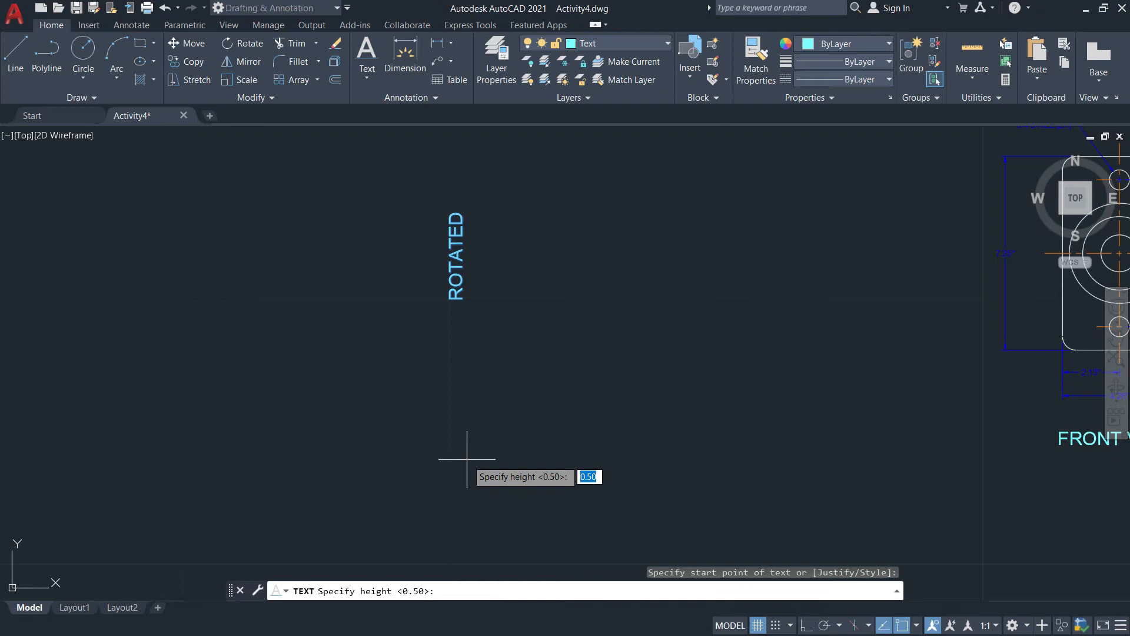
pyautogui.write('1')
pyautogui.press('Return')
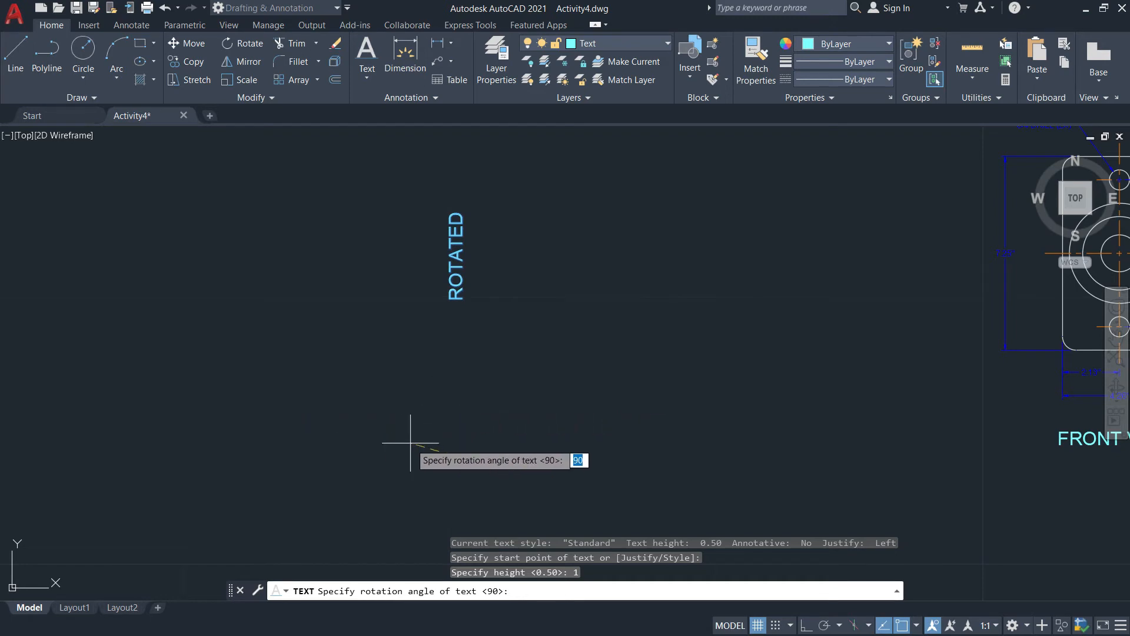
pyautogui.write('4')
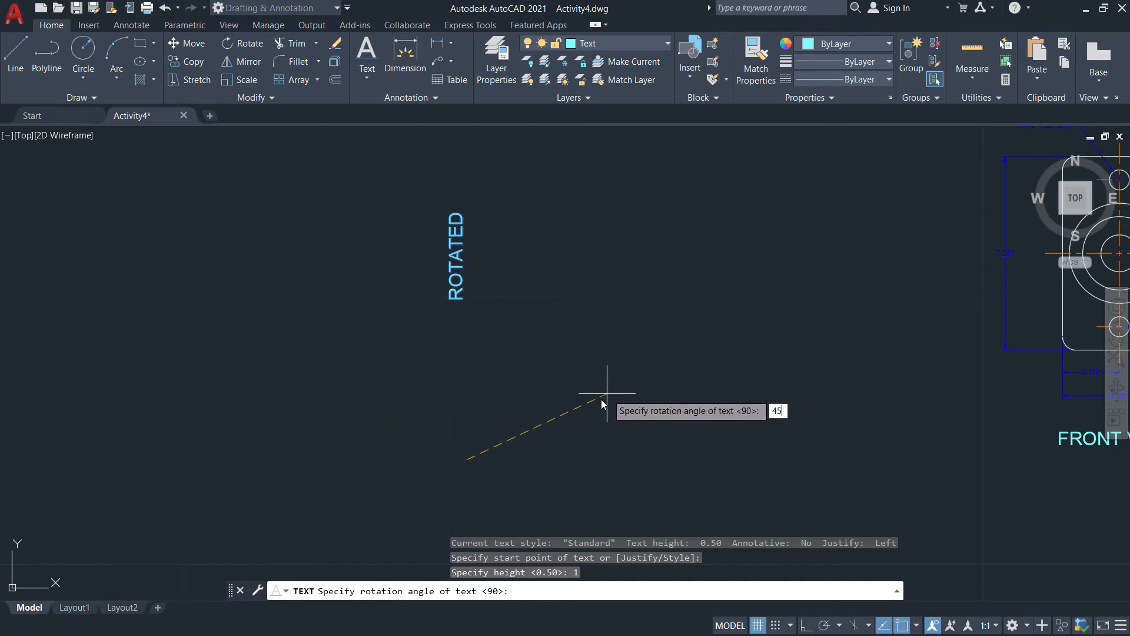
pyautogui.write('5')
pyautogui.press('Return')
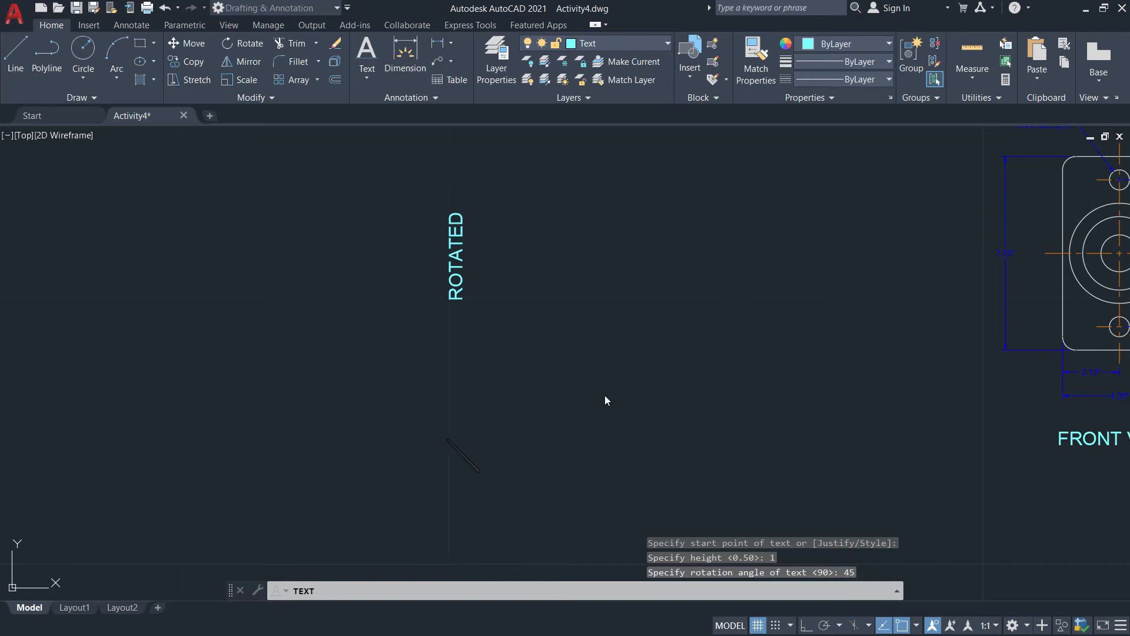
pyautogui.write('This')
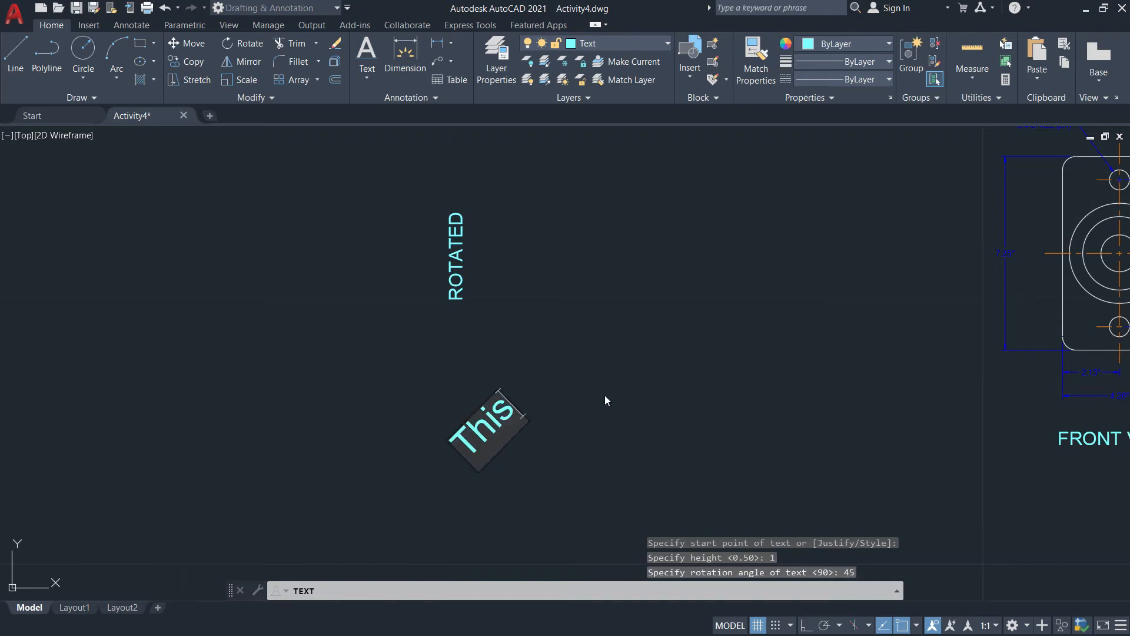
pyautogui.write(' is')
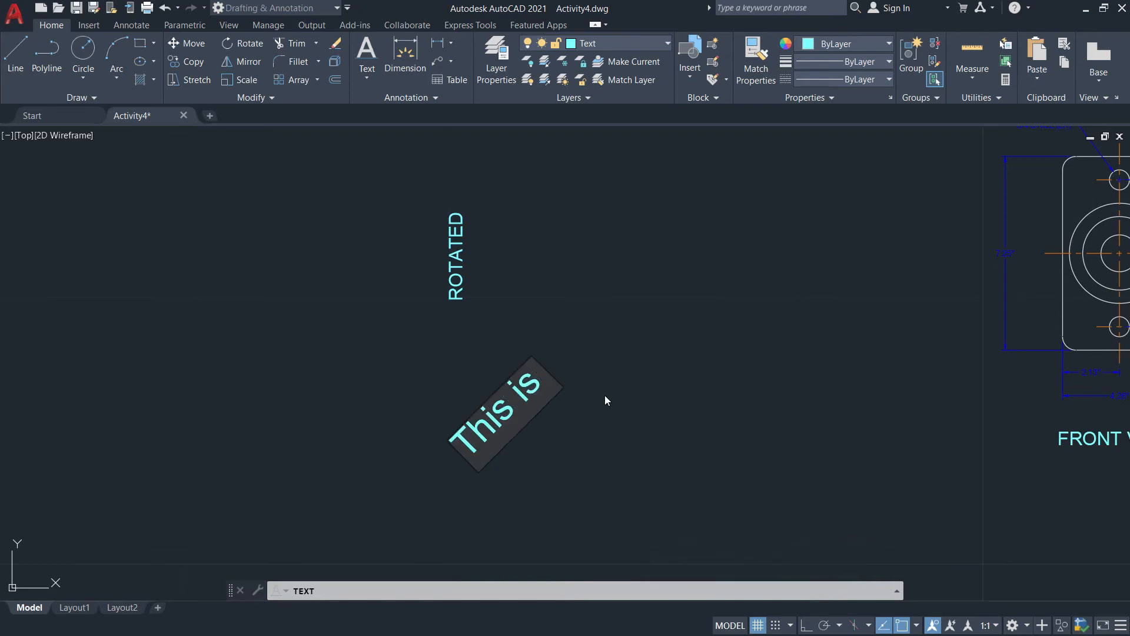
pyautogui.write(' angle')
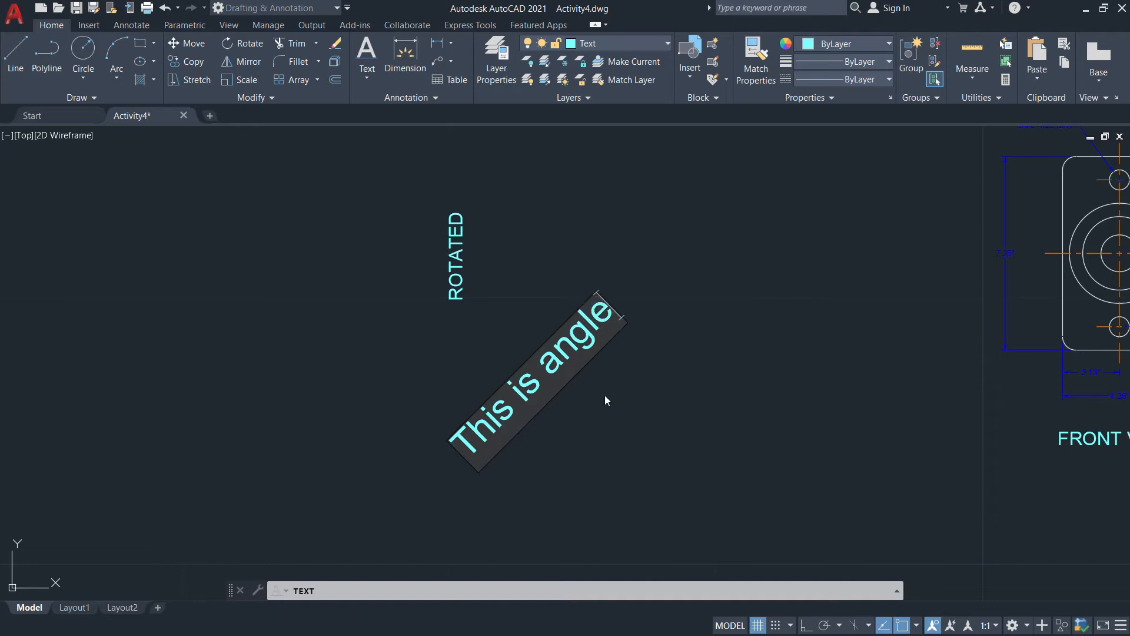
pyautogui.write('d 4')
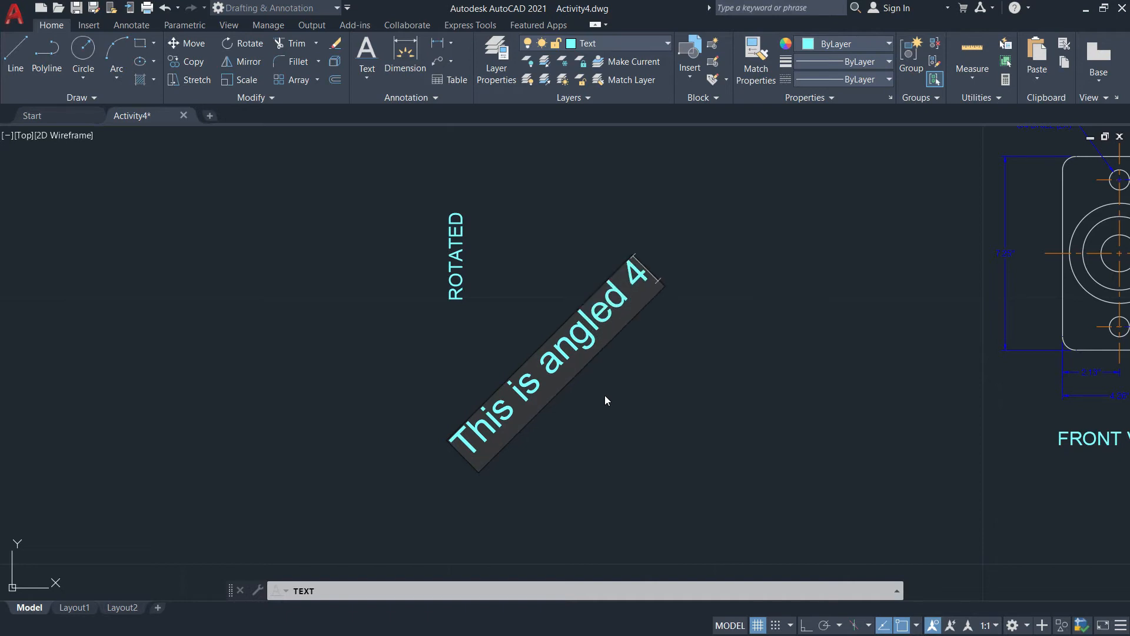
pyautogui.write('5de')
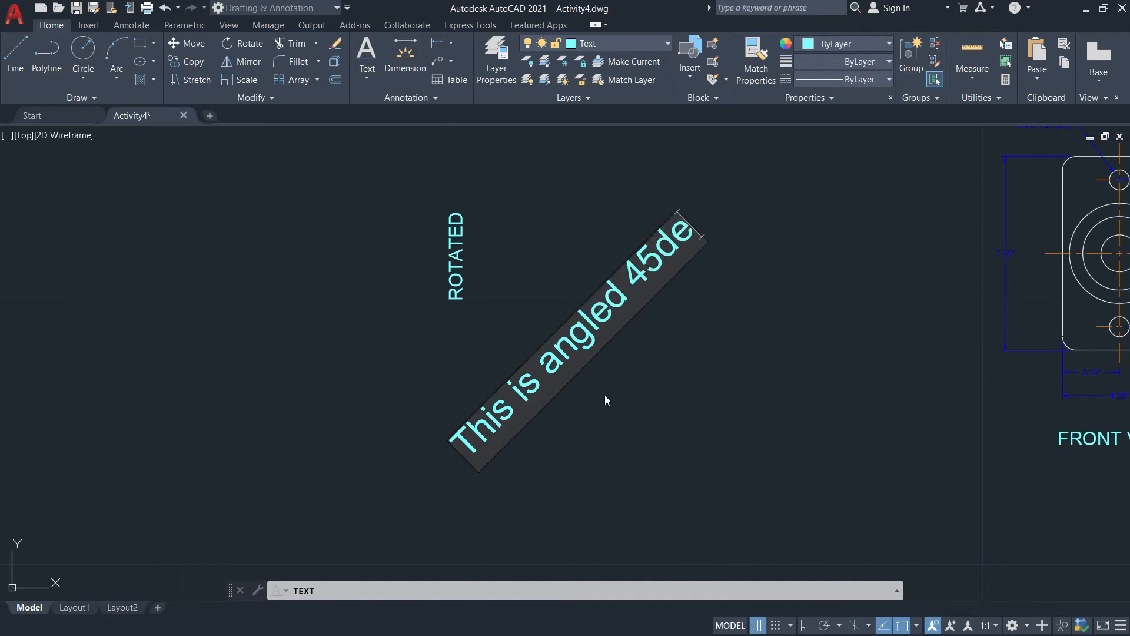
pyautogui.write('g.')
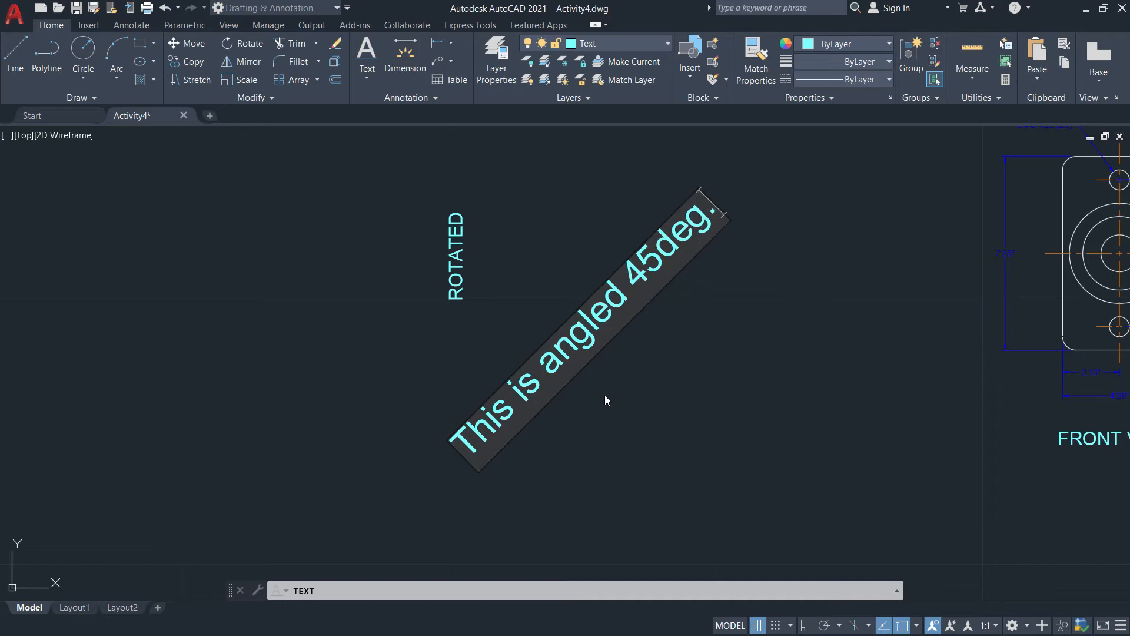
pyautogui.click(692, 418)
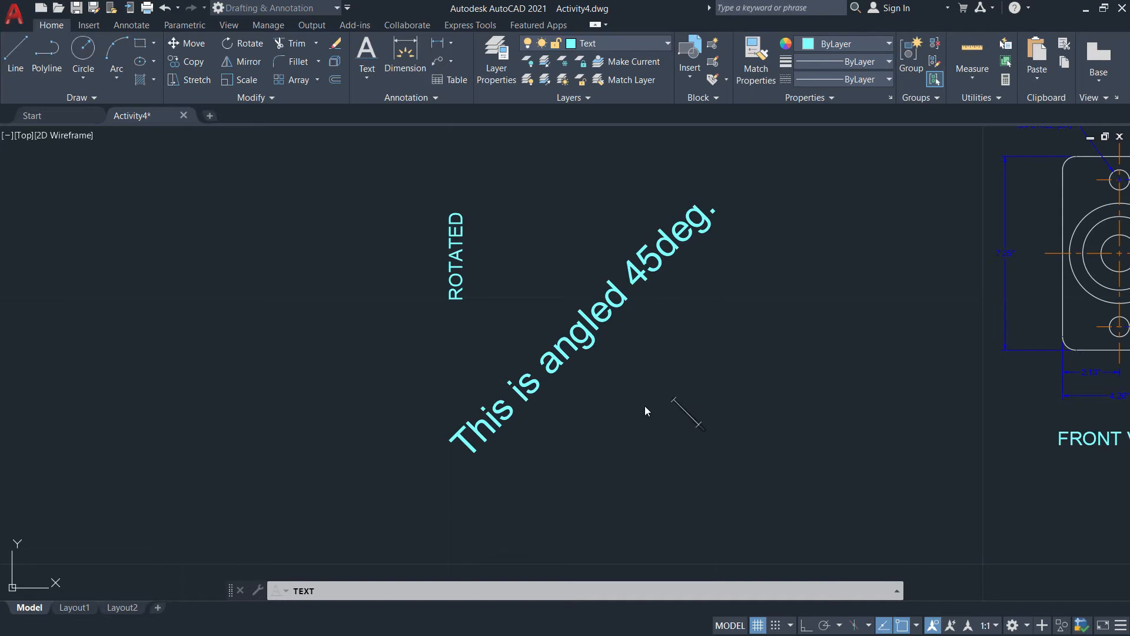
pyautogui.press('Escape')
# Window-select the ROTATED and 45° sample texts and erase them with E
pyautogui.moveTo(782, 386); pyautogui.dragTo(699, 391, button='middle')
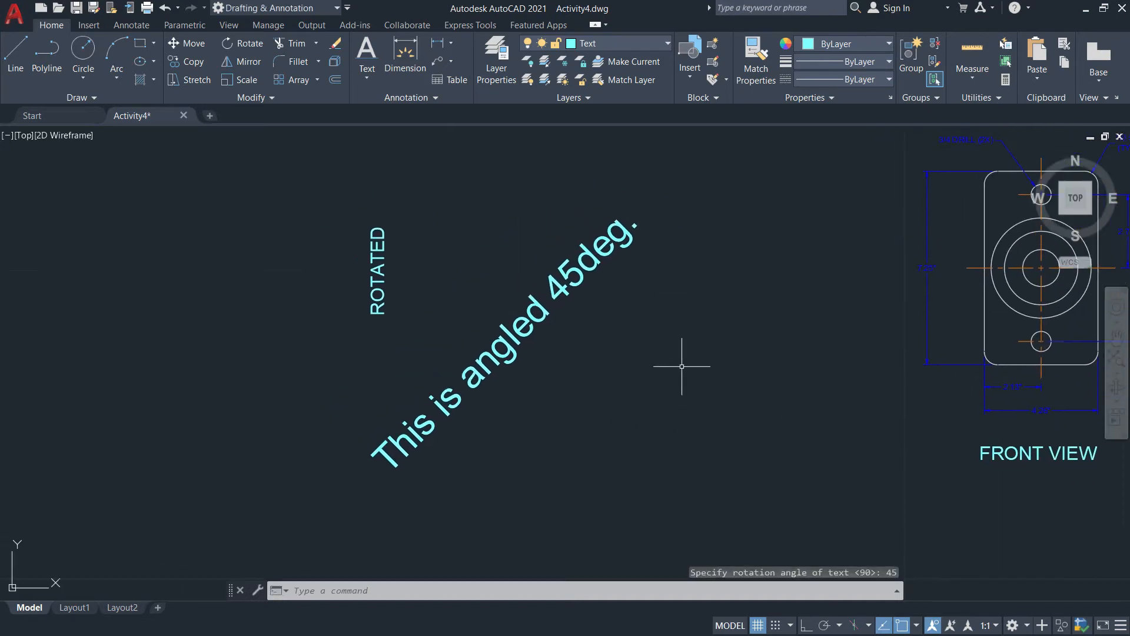
pyautogui.scroll(-3, 682, 278)
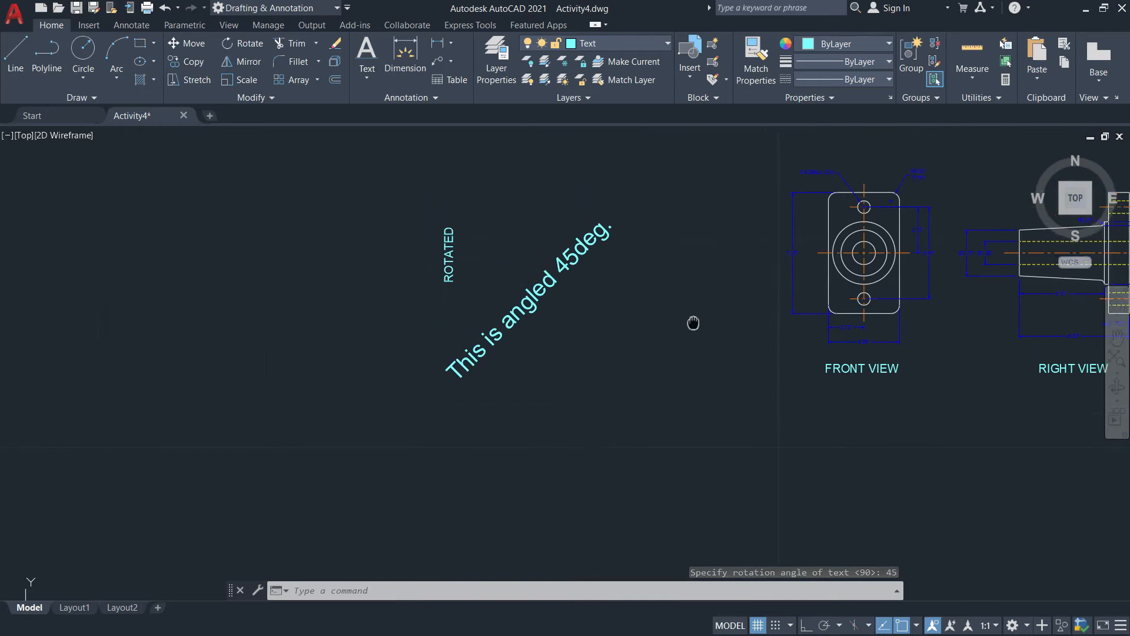
pyautogui.click(596, 373)
pyautogui.click(404, 222)
pyautogui.write('e')
pyautogui.press('Return')
pyautogui.moveTo(661, 308)
pyautogui.mouseDown(button='middle')
pyautogui.moveTo(416, 245)
pyautogui.moveTo(346, 354)
pyautogui.moveTo(251, 350)
pyautogui.moveTo(306, 290)
pyautogui.moveTo(307, 262)
pyautogui.mouseUp(button='middle')
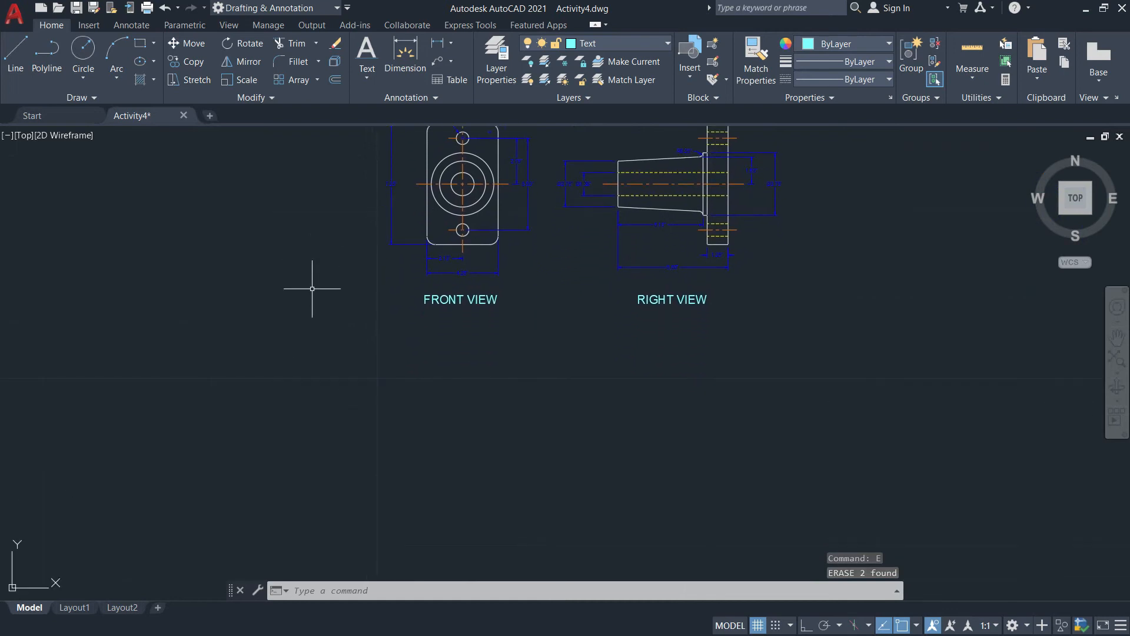
pyautogui.click(367, 76)
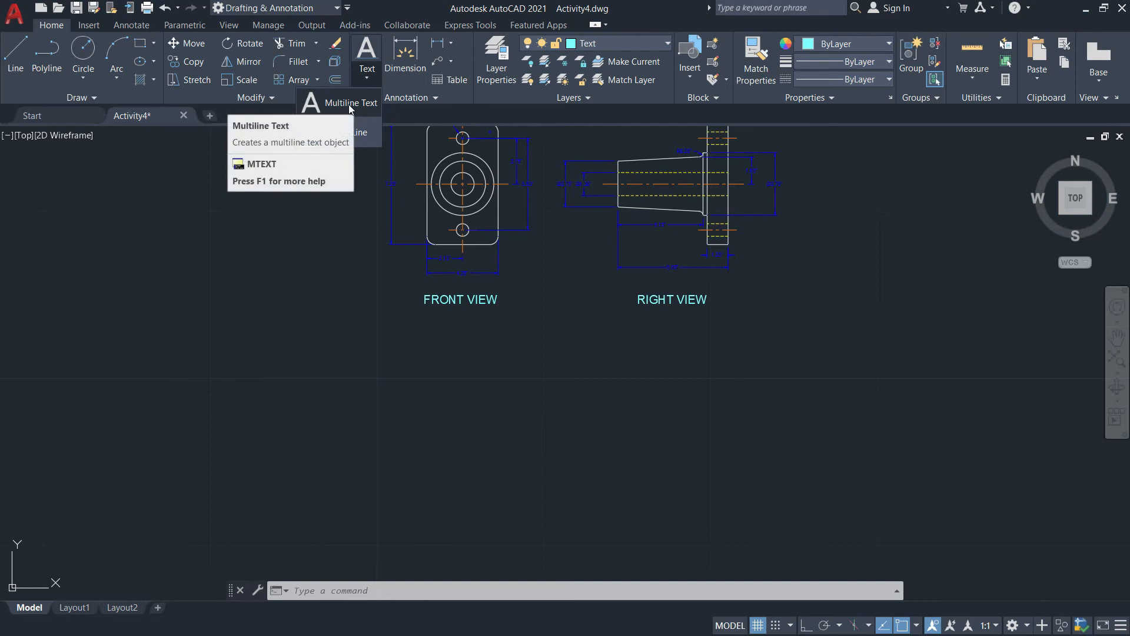
# Draw a multiline text box from below FRONT VIEW across to below RIGHT VIEW
pyautogui.scroll(3, 541, 226)
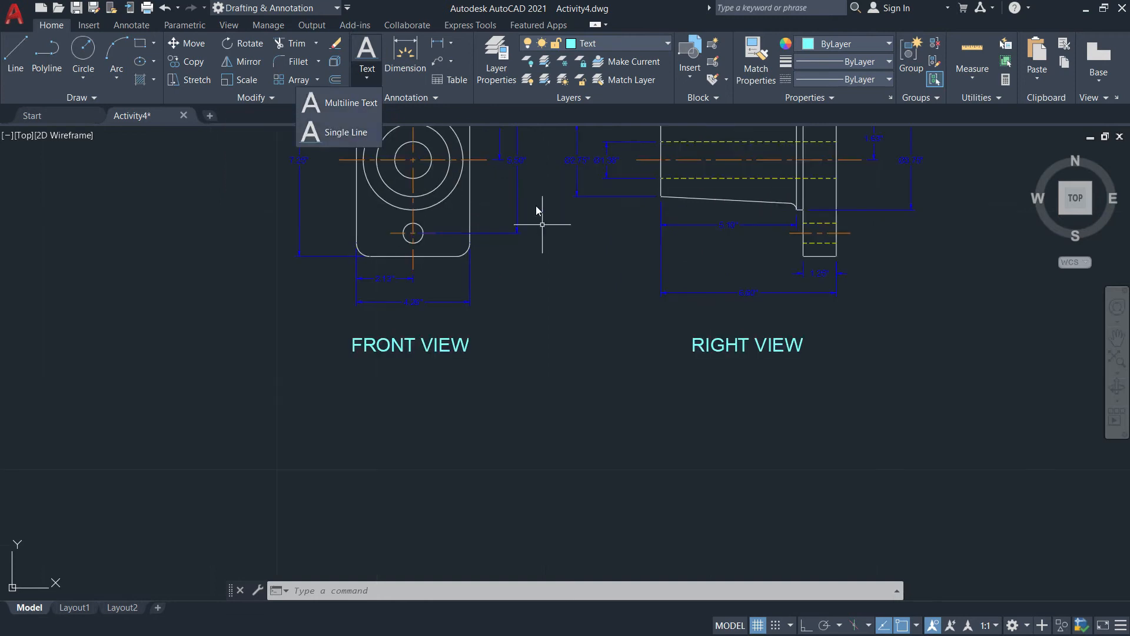
pyautogui.click(342, 104)
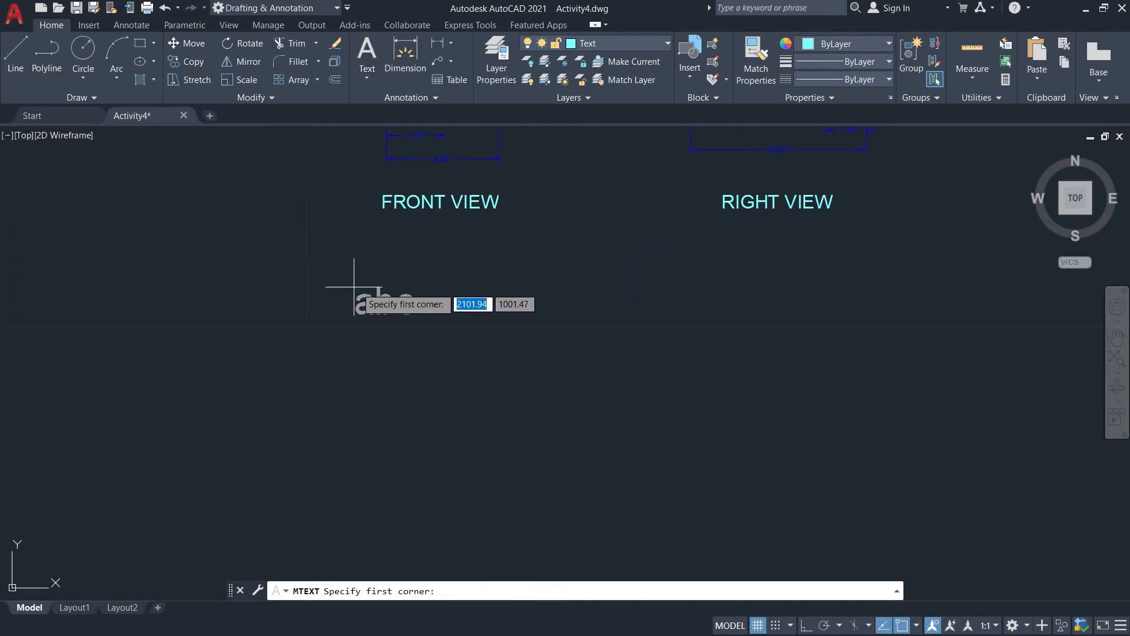
pyautogui.click(347, 252)
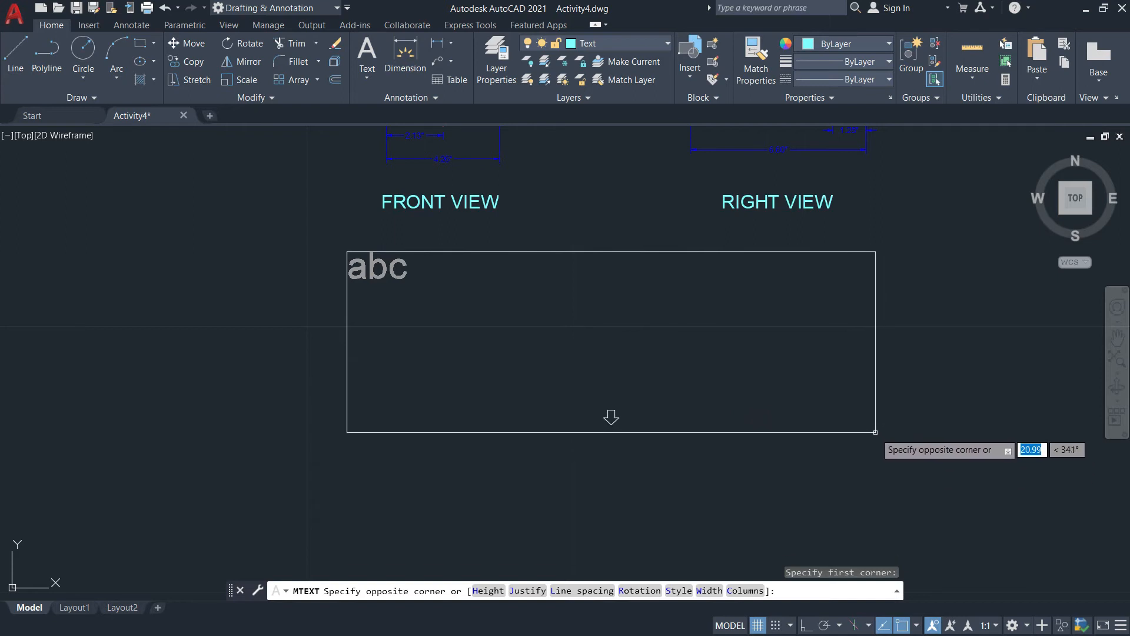
pyautogui.scroll(-2, 896, 454)
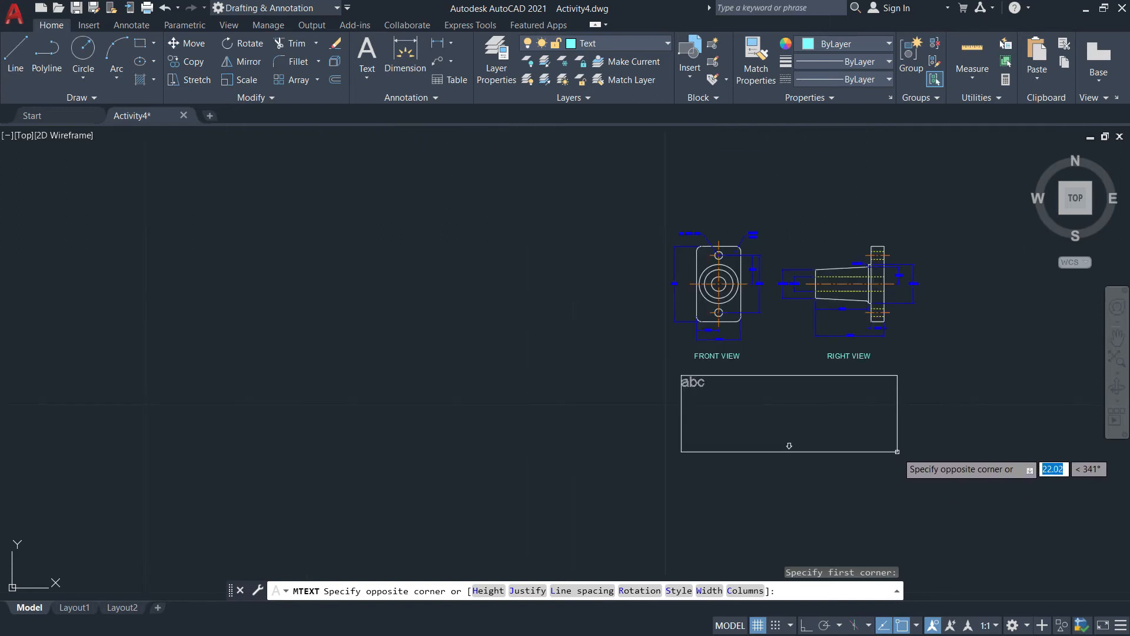
pyautogui.scroll(-2, 846, 439)
pyautogui.scroll(2, 826, 420)
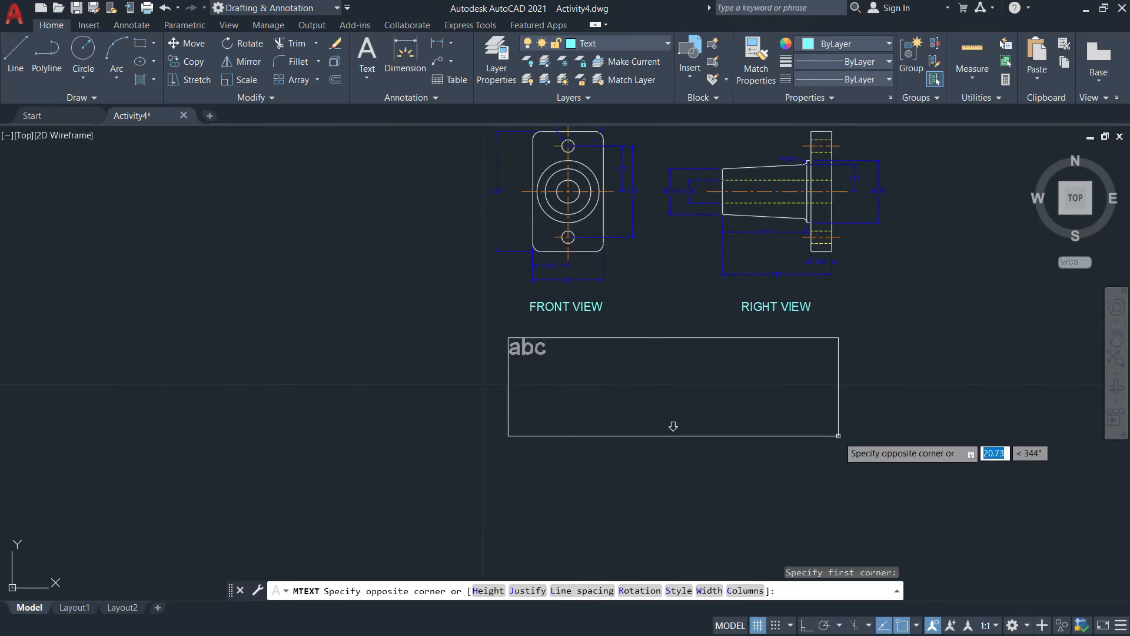
pyautogui.click(844, 423)
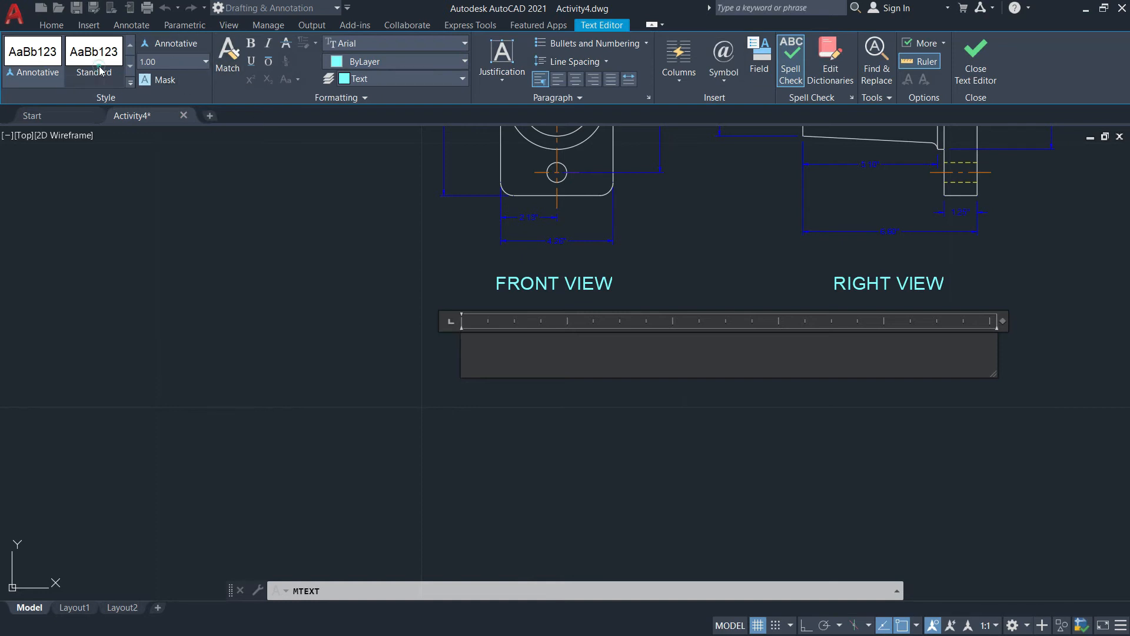
# Set the multiline text height to 0.50
pyautogui.click(162, 62)
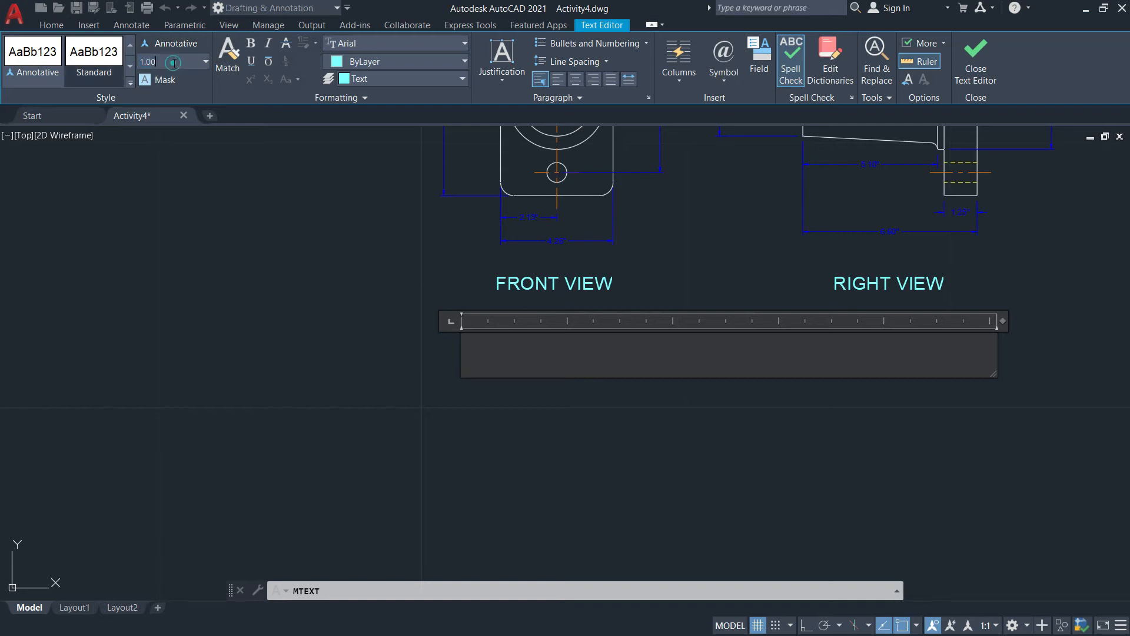
pyautogui.click(371, 44)
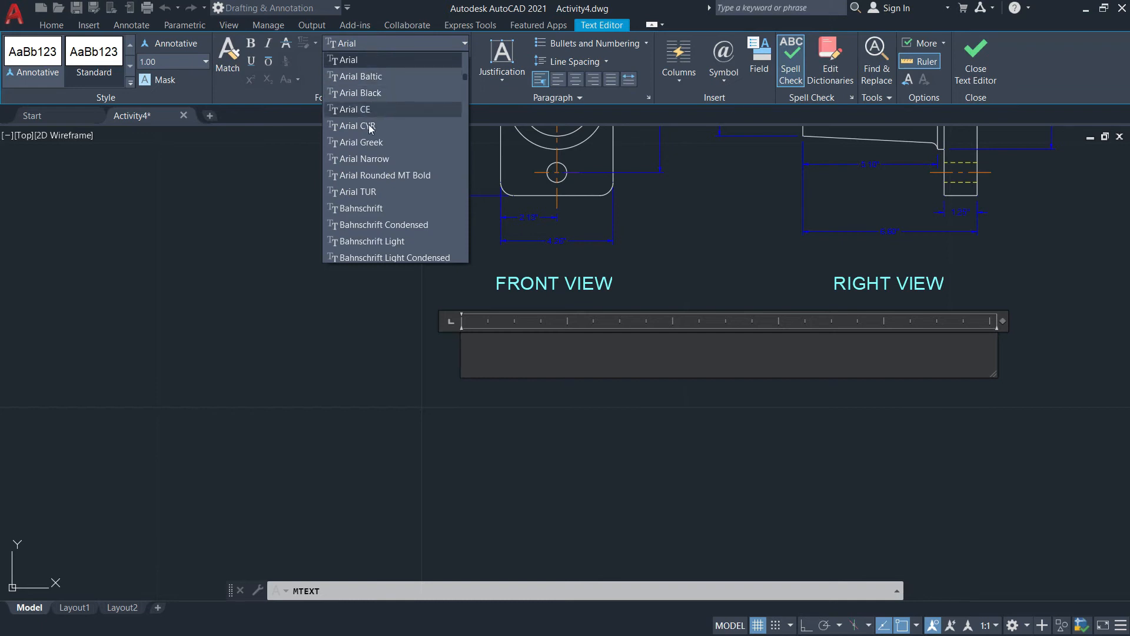
pyautogui.click(382, 44)
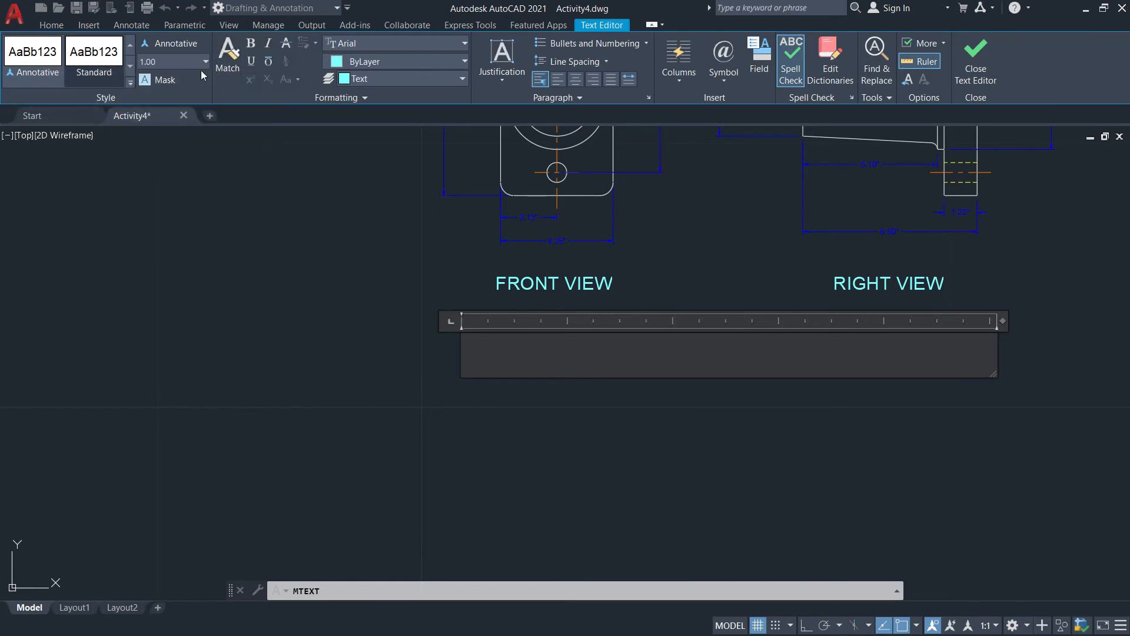
pyautogui.click(182, 63)
pyautogui.press('Return')
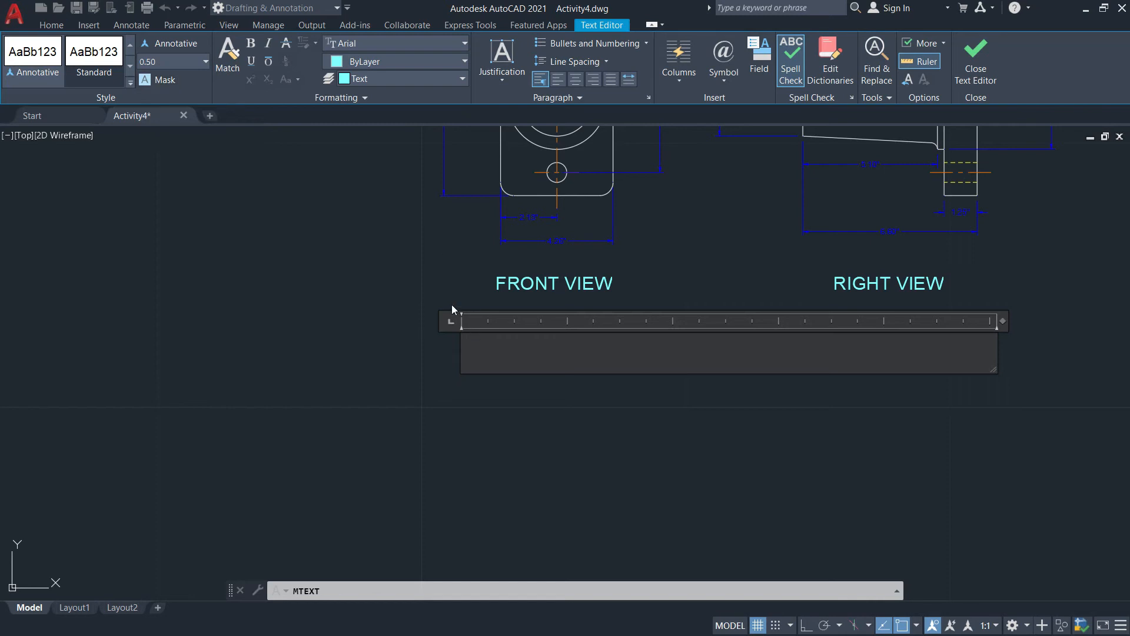
# Switch the notes font to Algerian and turn on underlining
pyautogui.click(379, 44)
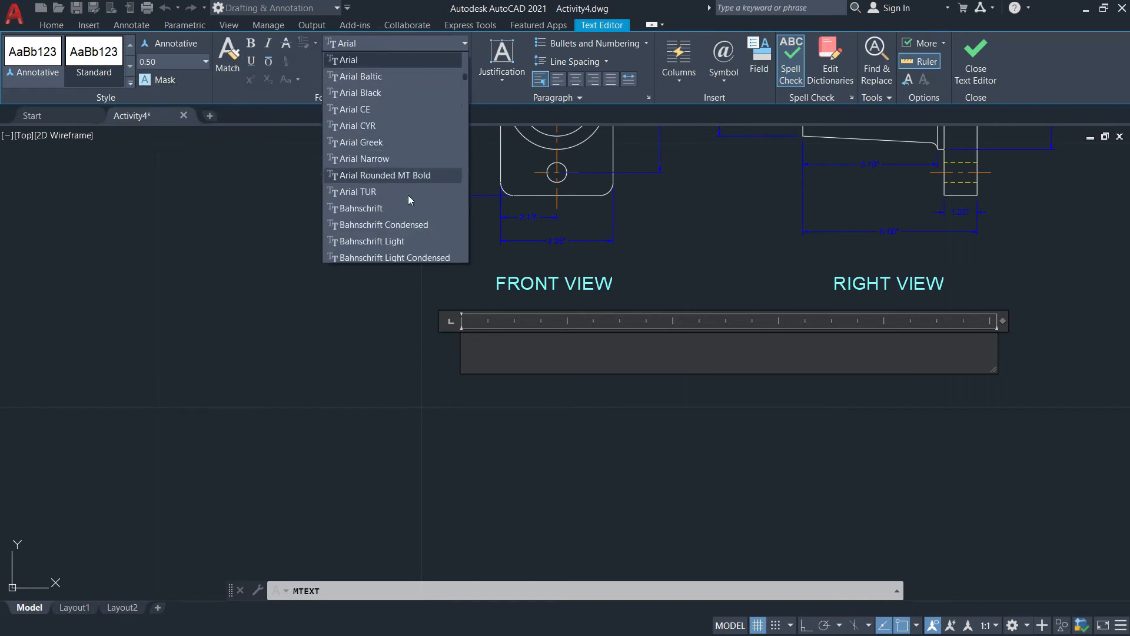
pyautogui.scroll(-3, 401, 235)
pyautogui.scroll(4, 401, 235)
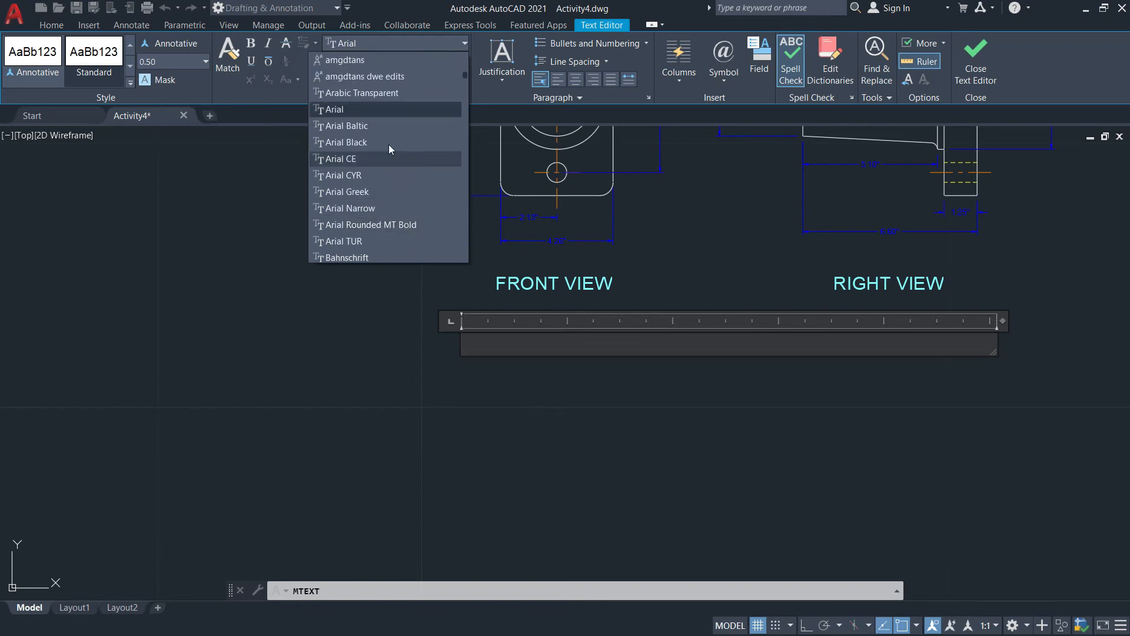
pyautogui.scroll(4, 387, 133)
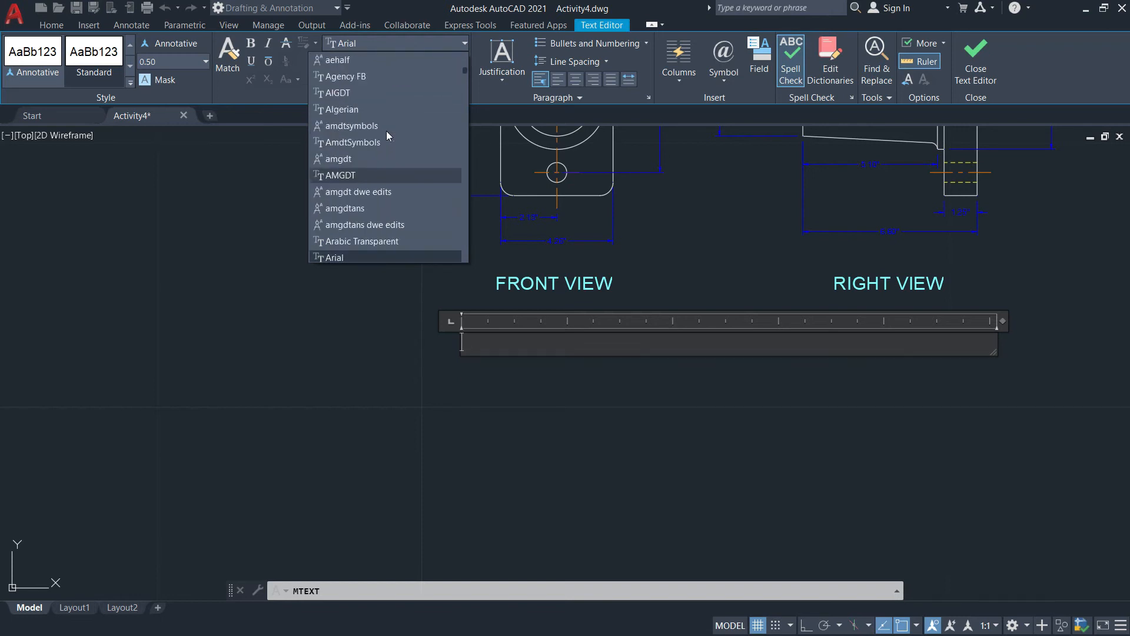
pyautogui.scroll(-4, 386, 130)
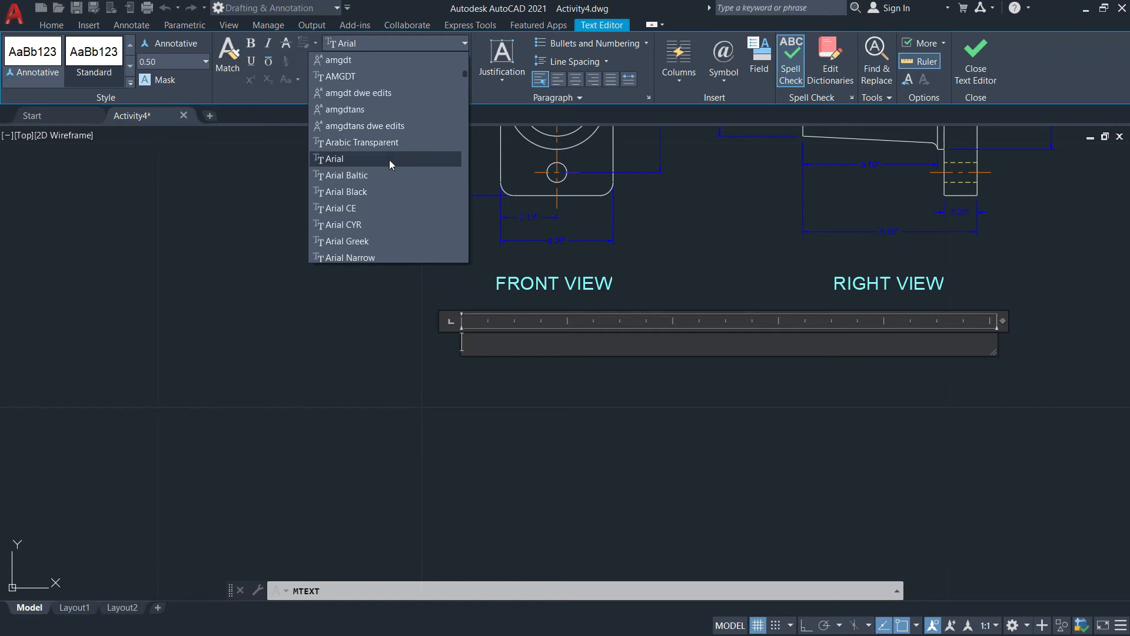
pyautogui.scroll(-2, 390, 161)
pyautogui.scroll(-2, 365, 131)
pyautogui.scroll(6, 371, 176)
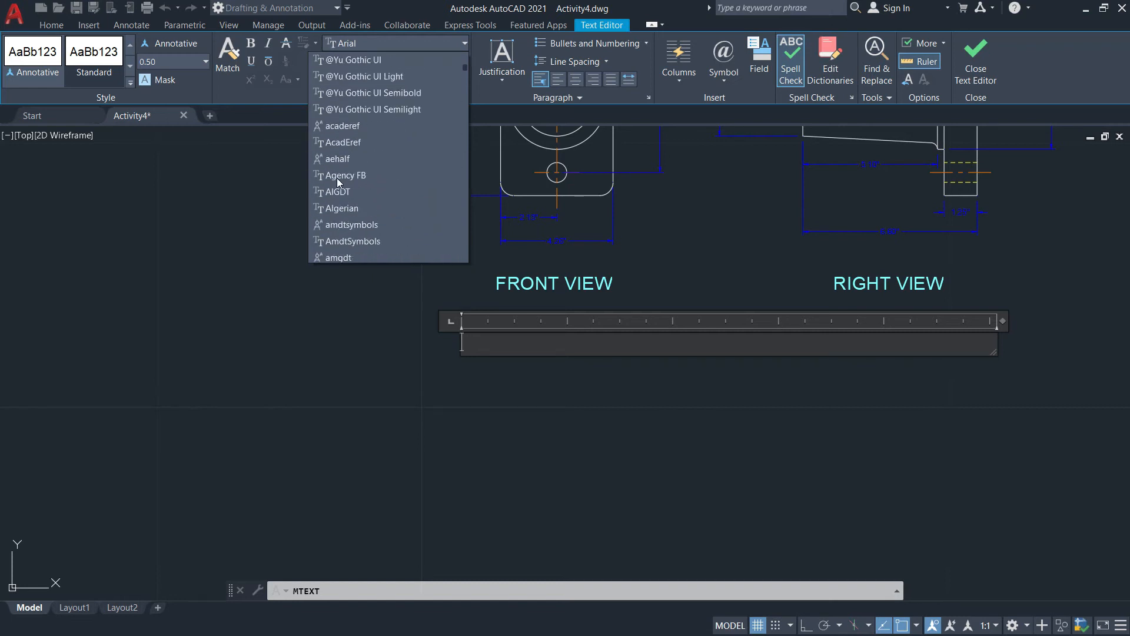
pyautogui.click(346, 210)
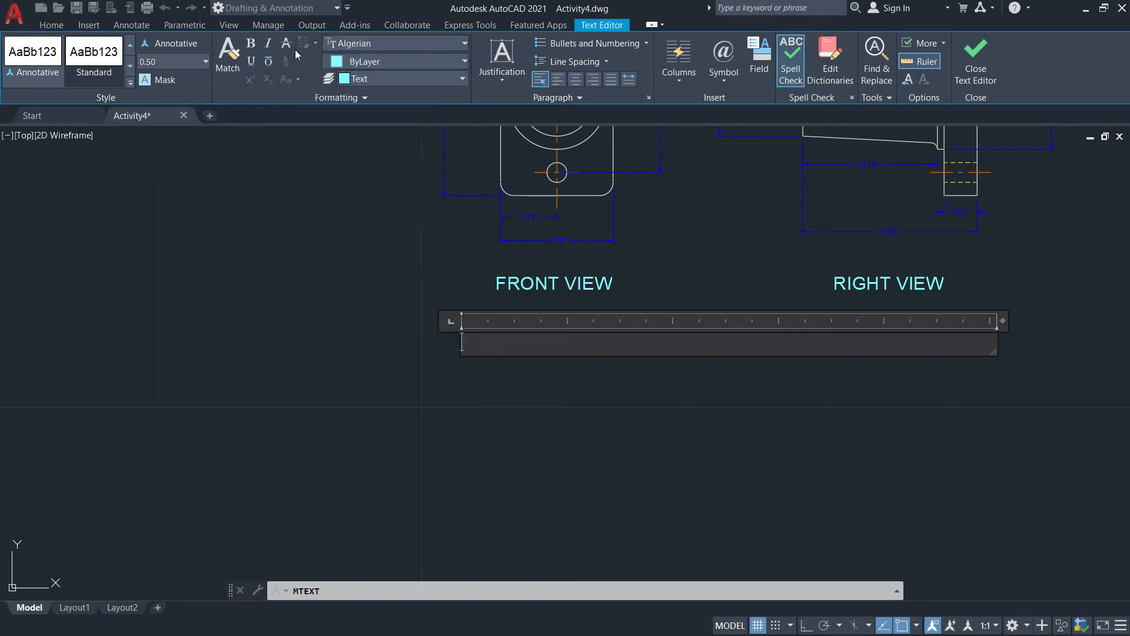
pyautogui.click(251, 63)
# Type the heading 'NOTES, UNLESS SPECIFIED OTHERWISE' and note '1. ALL UNITS ARE IN INCHES'
pyautogui.write('NOTE')
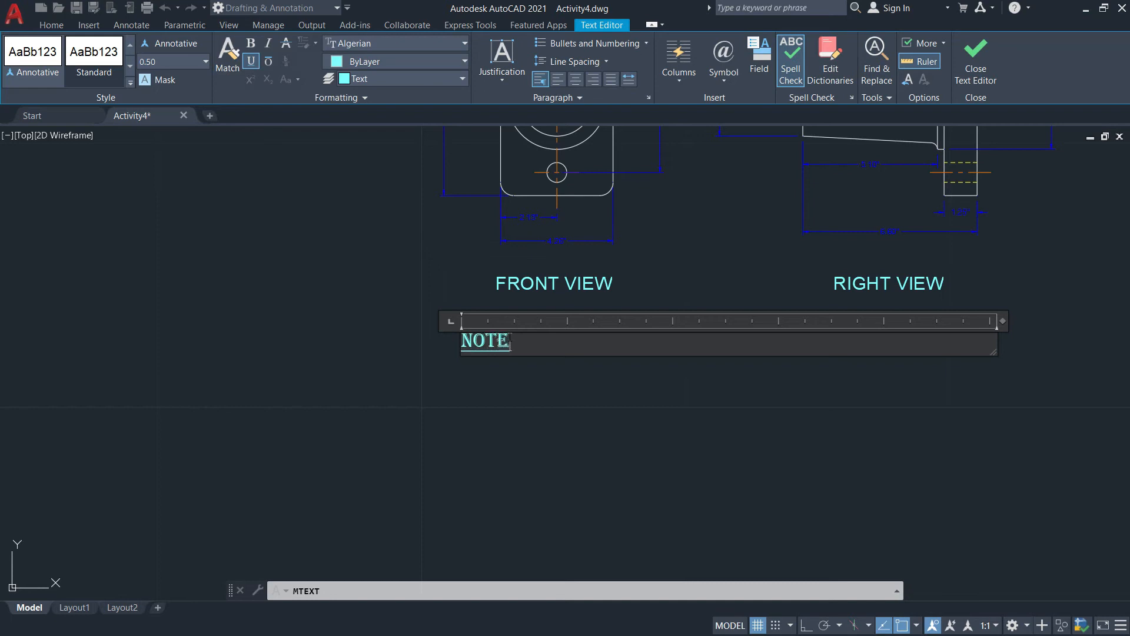
pyautogui.write('S, UNLESS')
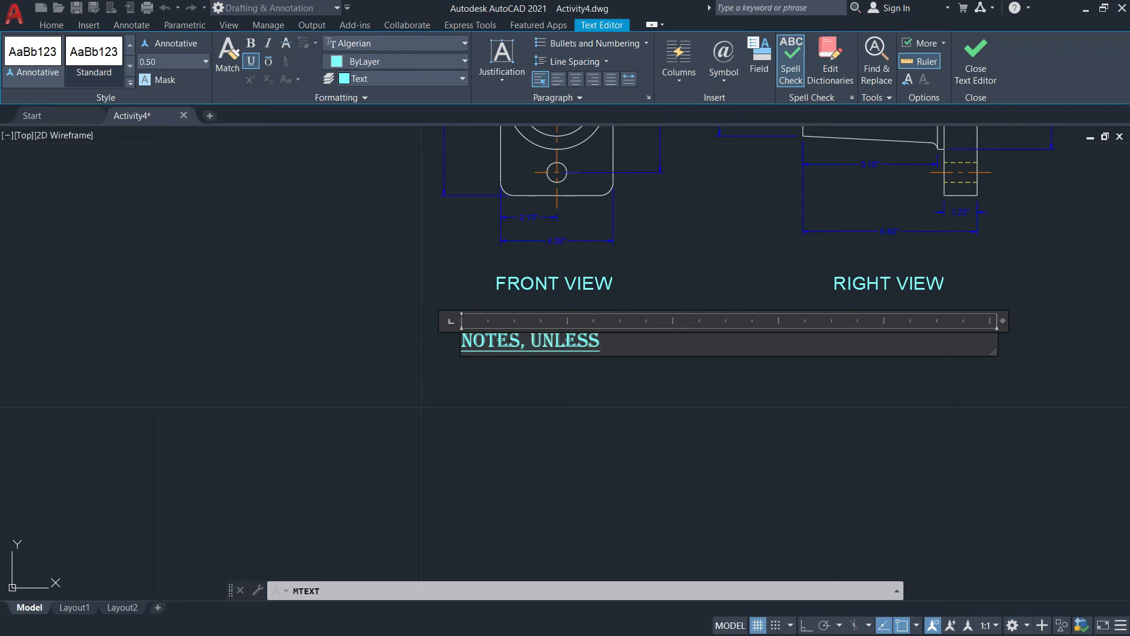
pyautogui.write(' SPECIFIED')
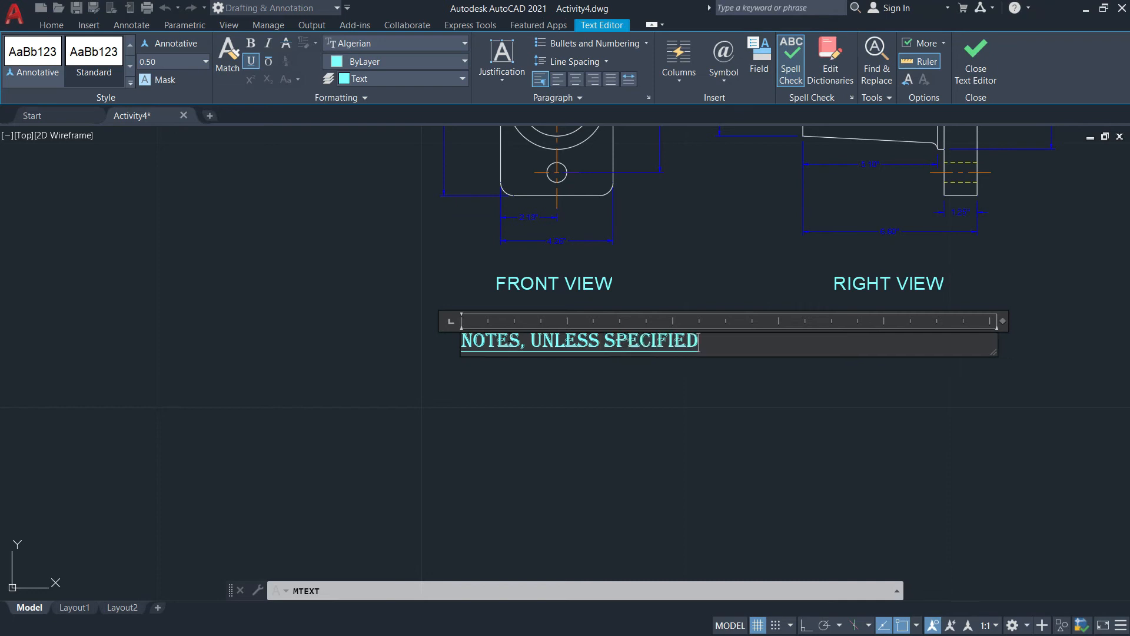
pyautogui.write(' OTHERWISE')
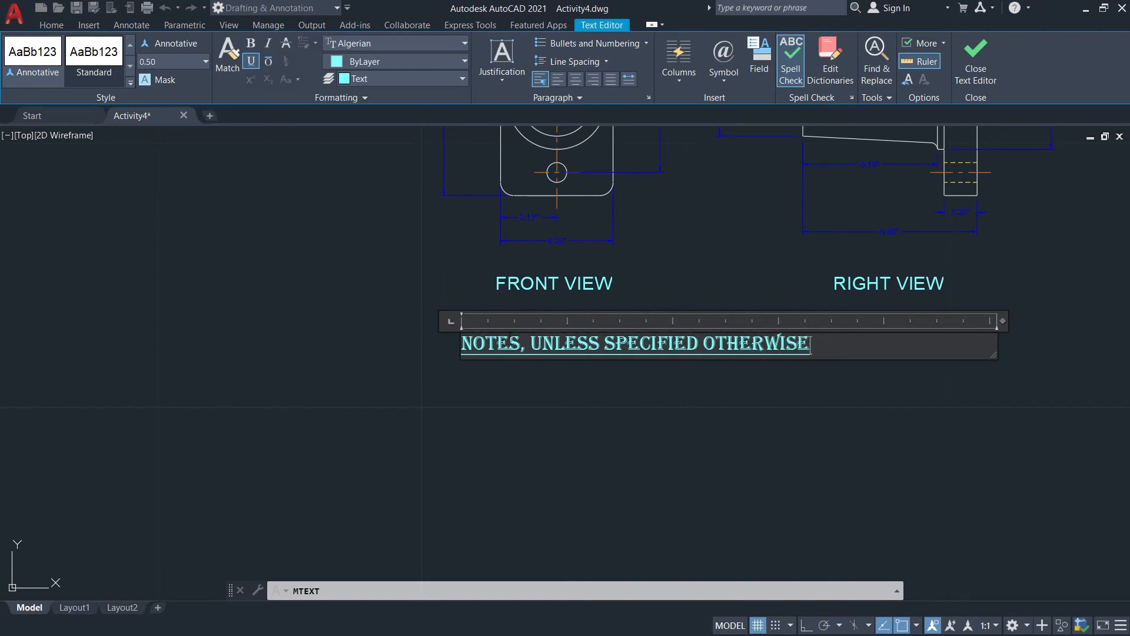
pyautogui.press('Return')
pyautogui.write('1.')
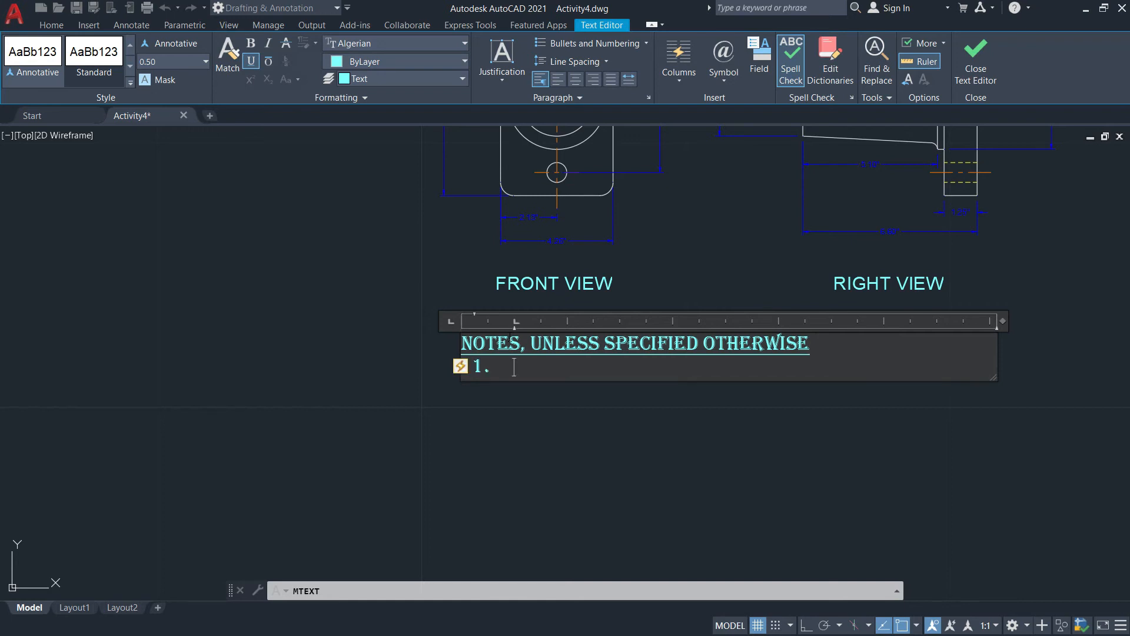
pyautogui.hotkey('ctrl', 'z')
pyautogui.hotkey('ctrl', 'z')
pyautogui.write('ALL UNITS ARE')
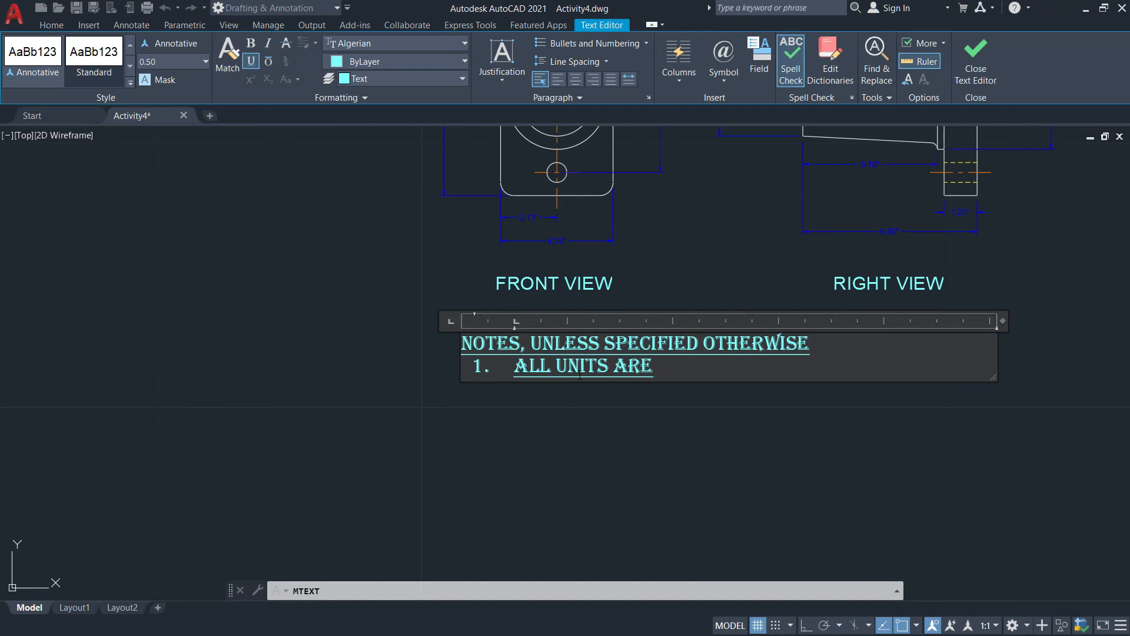
pyautogui.write(' IN INCHES')
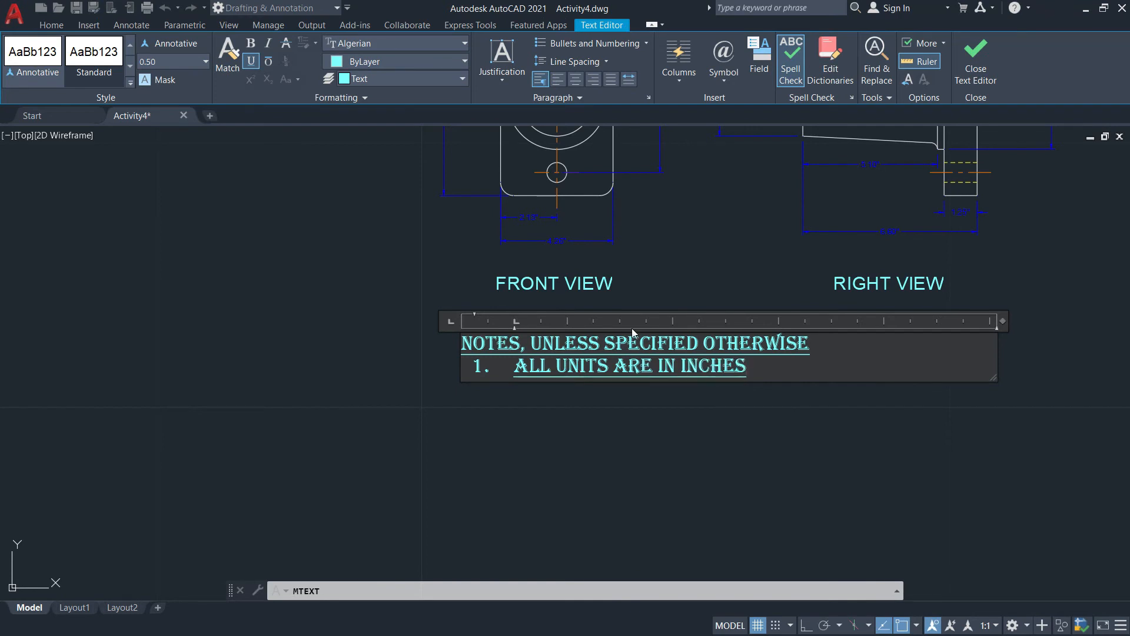
pyautogui.moveTo(750, 368); pyautogui.dragTo(503, 367)
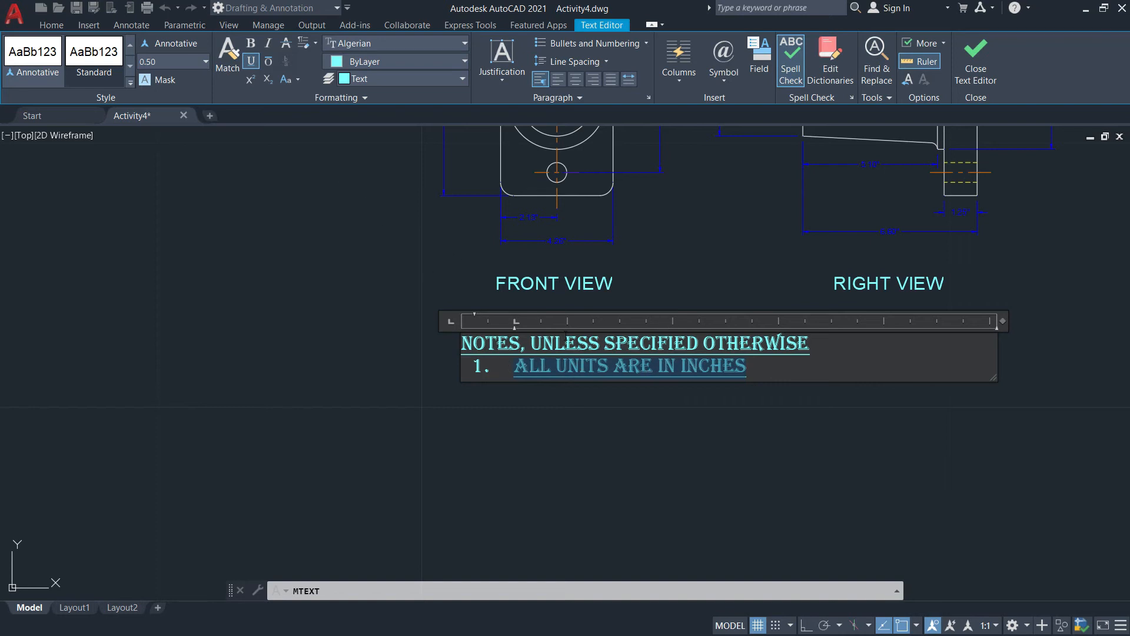
# Remove the underline from note 1 and type note 2, 'BREAK ALL SHARP EDGES'
pyautogui.click(251, 61)
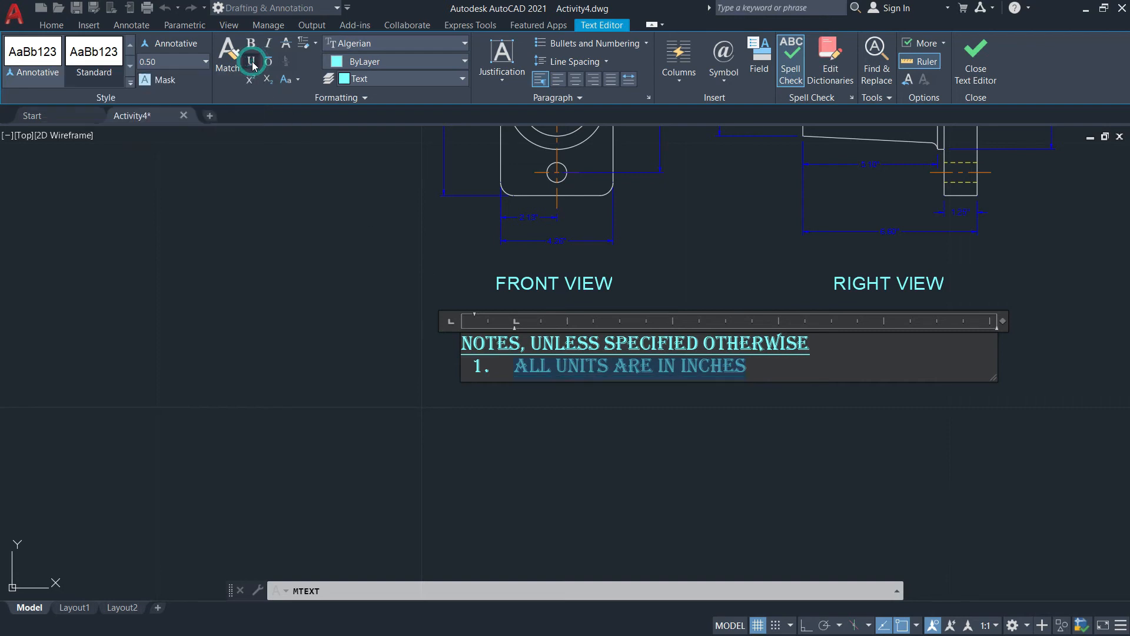
pyautogui.click(789, 378)
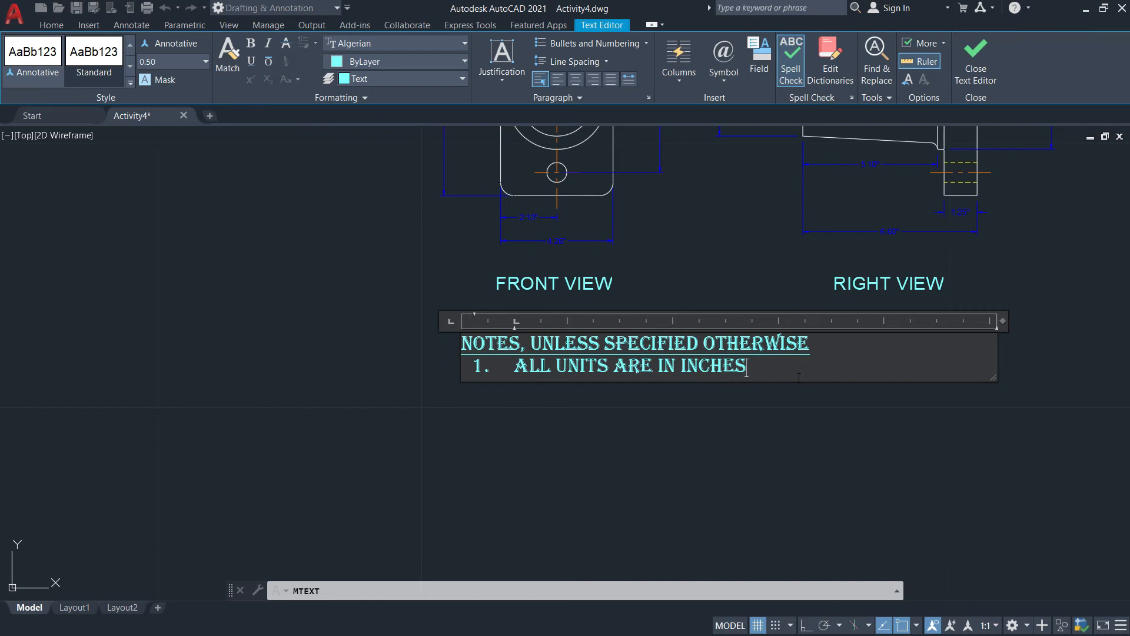
pyautogui.press('Return')
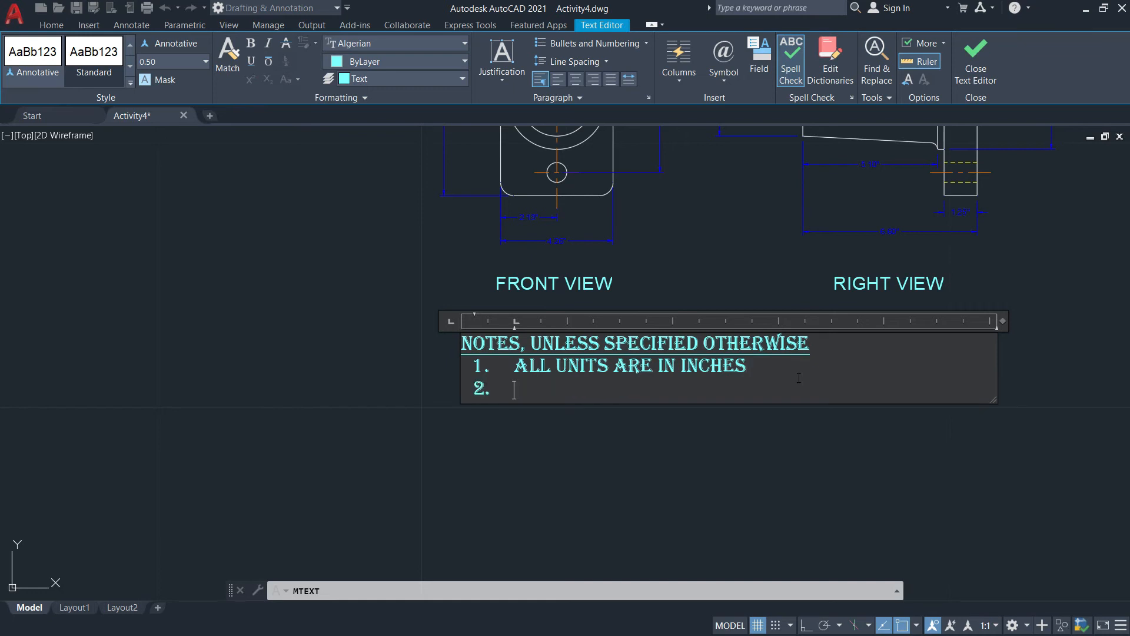
pyautogui.write('BREAL')
pyautogui.press('BackSpace')
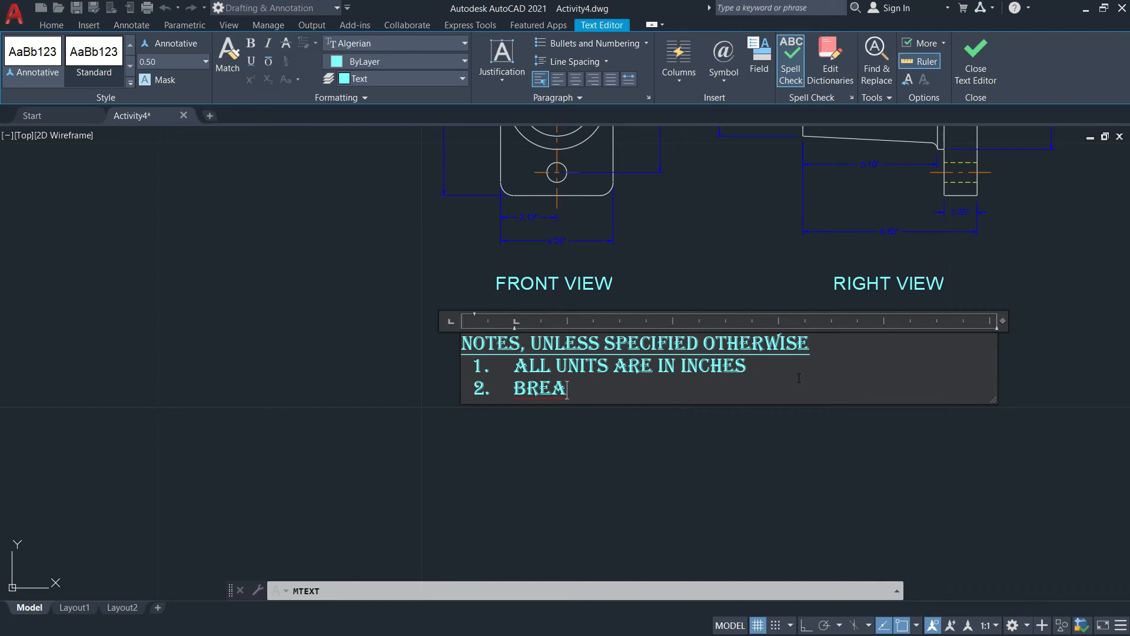
pyautogui.write('K ALL S')
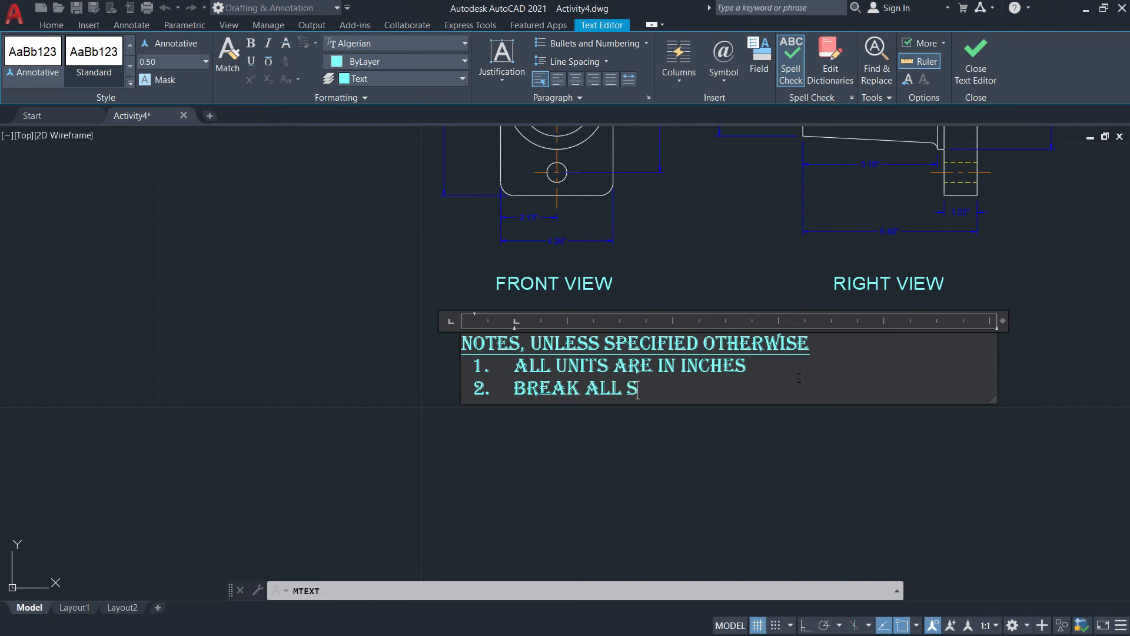
pyautogui.write('HARP EDGES')
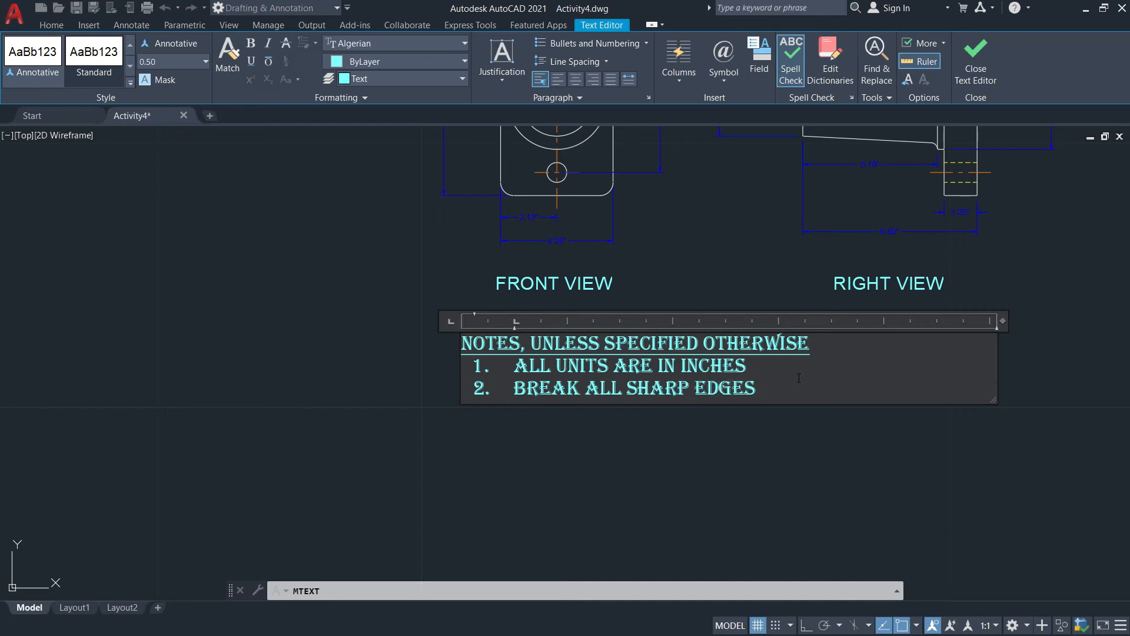
pyautogui.moveTo(803, 422)
pyautogui.mouseDown(button='middle')
pyautogui.moveTo(742, 421)
pyautogui.moveTo(743, 447)
pyautogui.mouseUp(button='middle')
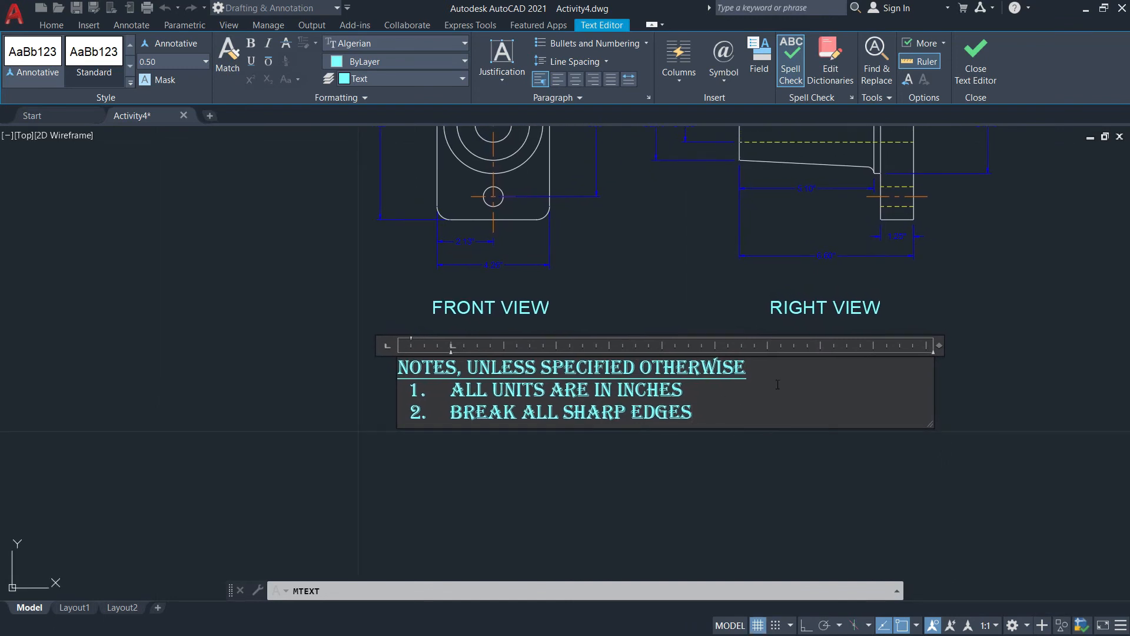
pyautogui.moveTo(1001, 411); pyautogui.dragTo(969, 427, button='middle')
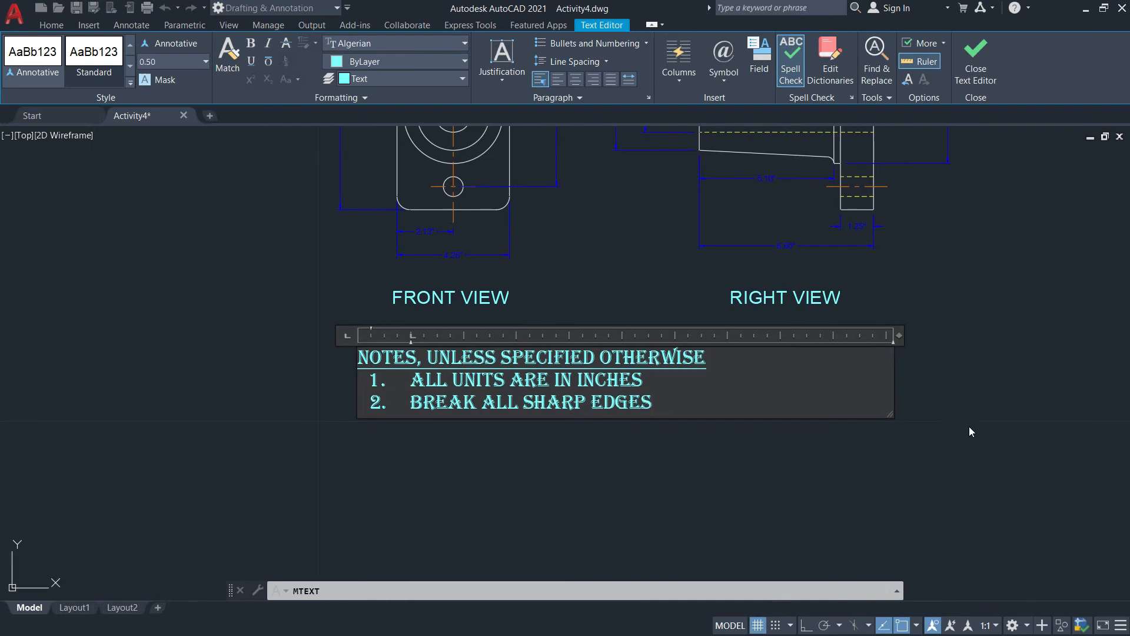
# Commit the notes block into the drawing, recentre the view, and enter DDE
pyautogui.click(966, 473)
pyautogui.moveTo(591, 449)
pyautogui.mouseDown(button='middle')
pyautogui.moveTo(677, 475)
pyautogui.moveTo(676, 484)
pyautogui.moveTo(654, 454)
pyautogui.mouseUp(button='middle')
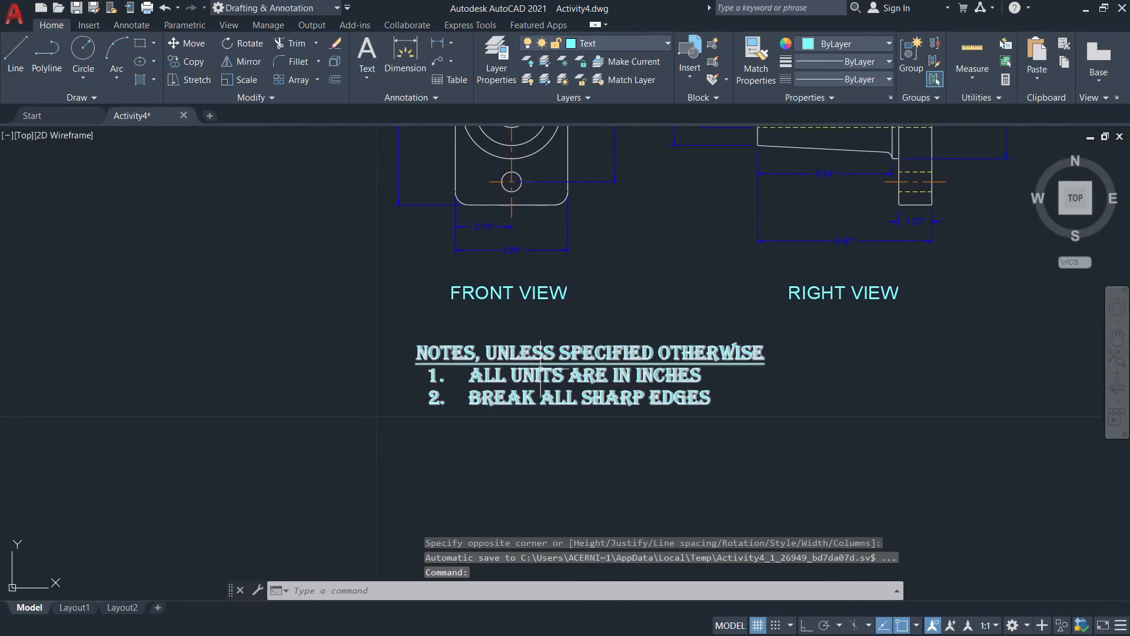
pyautogui.scroll(2, 595, 384)
pyautogui.scroll(-2, 612, 386)
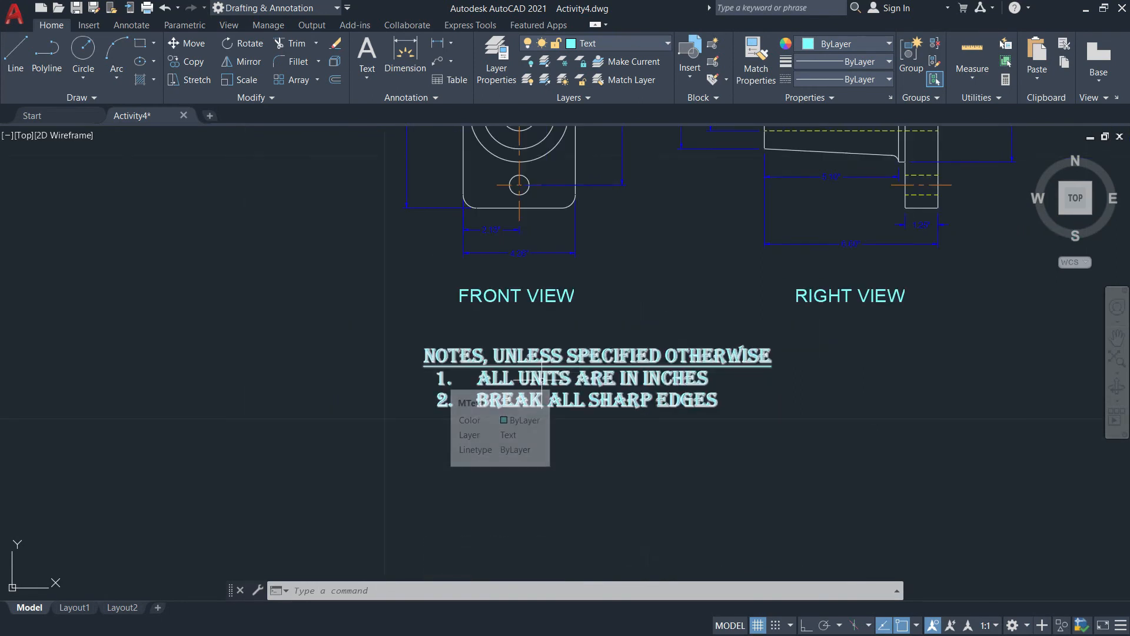
pyautogui.write('DD')
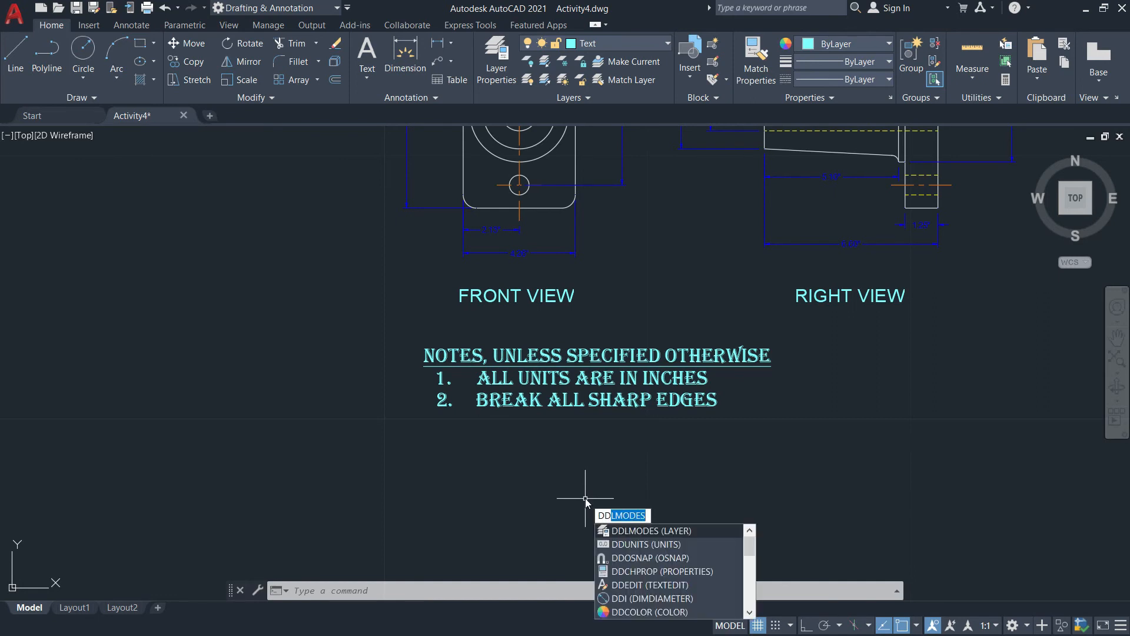
pyautogui.write('E')
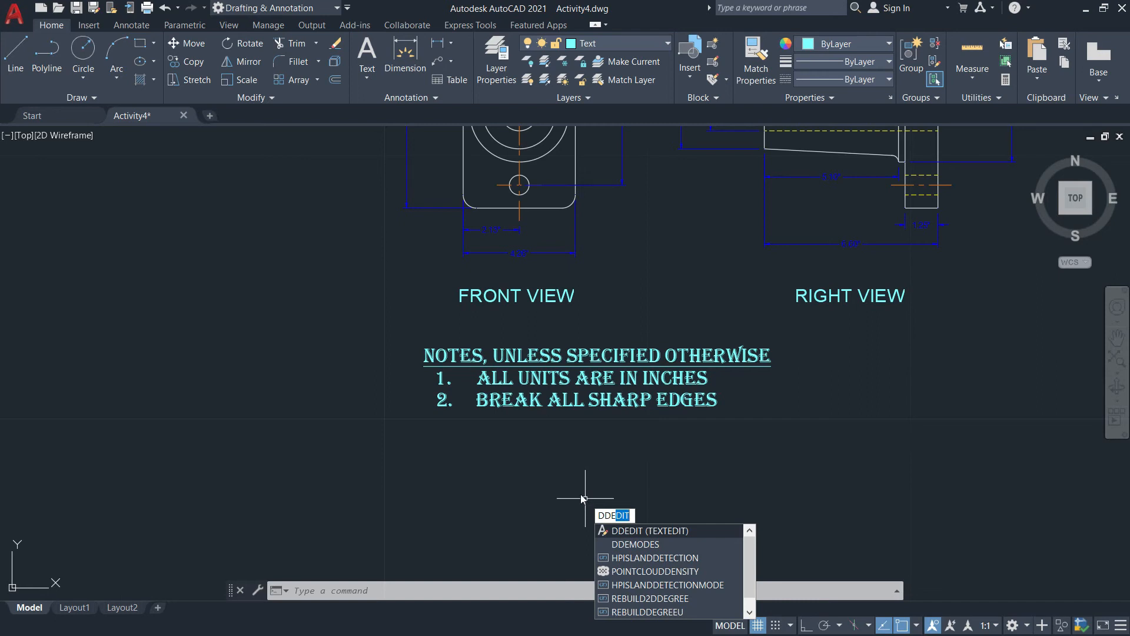
# Reopen the notes MText with DDEDIT and change all its text to Arial
pyautogui.press('Return')
pyautogui.click(551, 380)
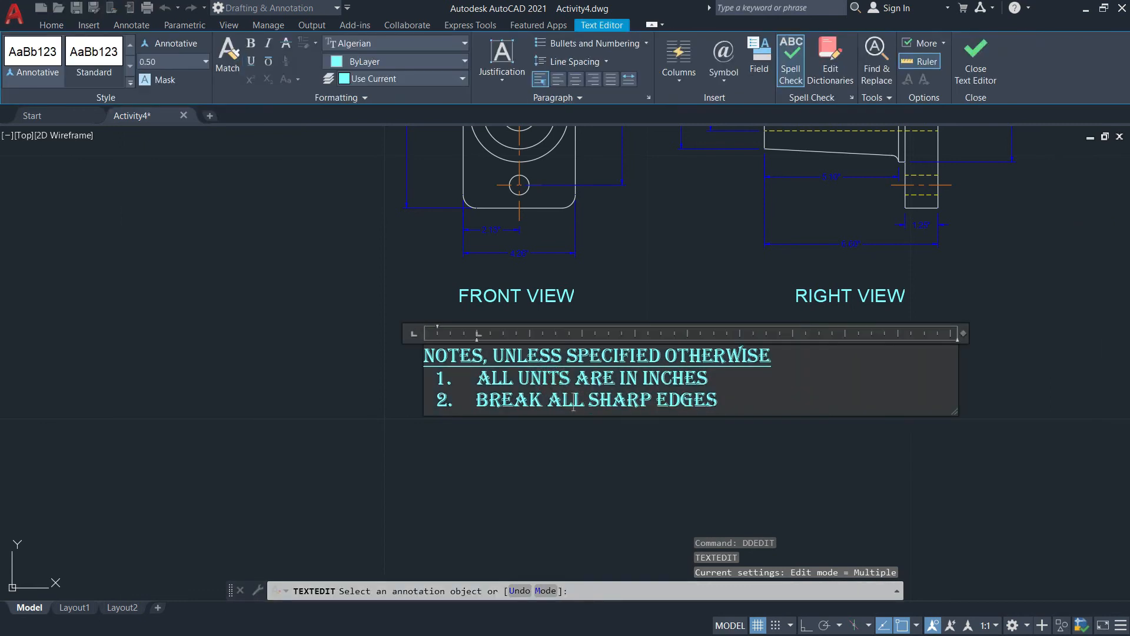
pyautogui.moveTo(720, 402); pyautogui.dragTo(424, 356)
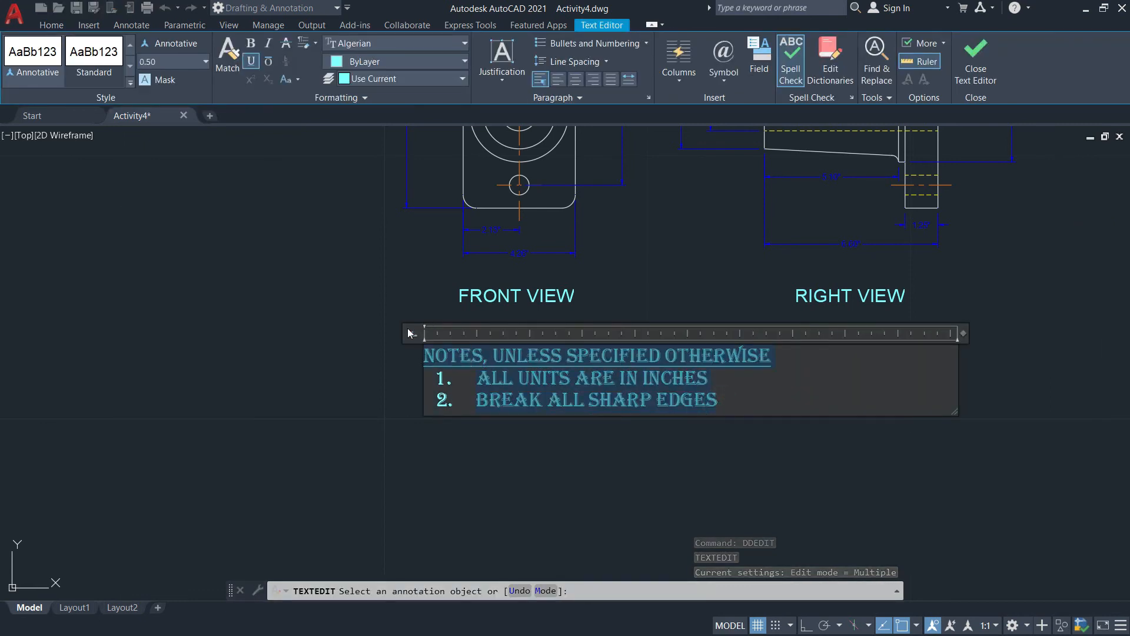
pyautogui.click(383, 44)
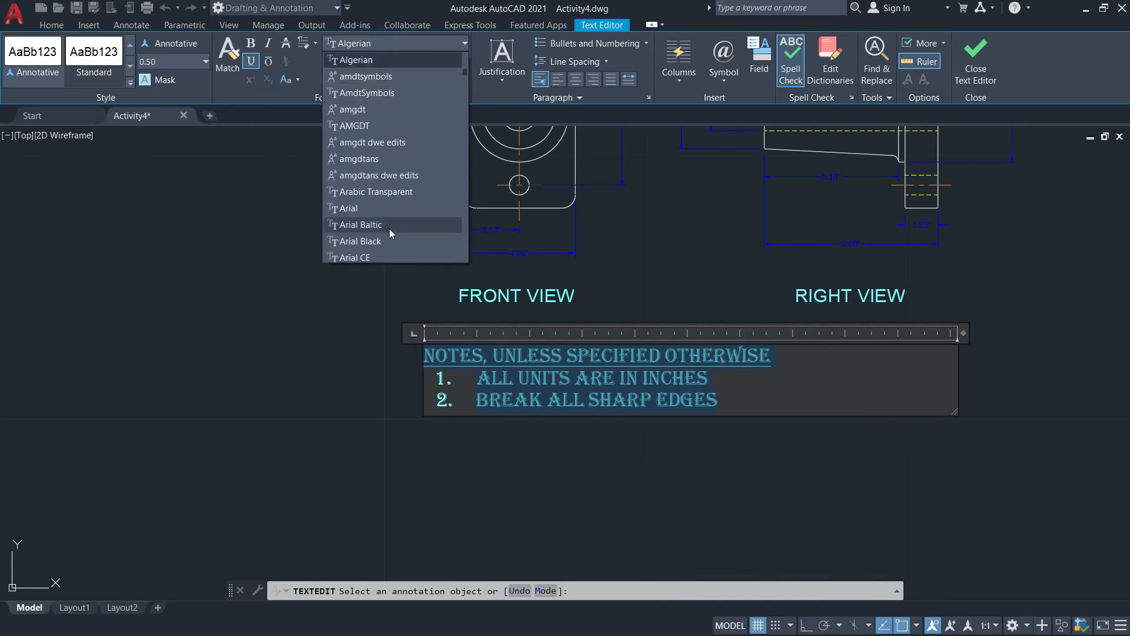
pyautogui.click(377, 210)
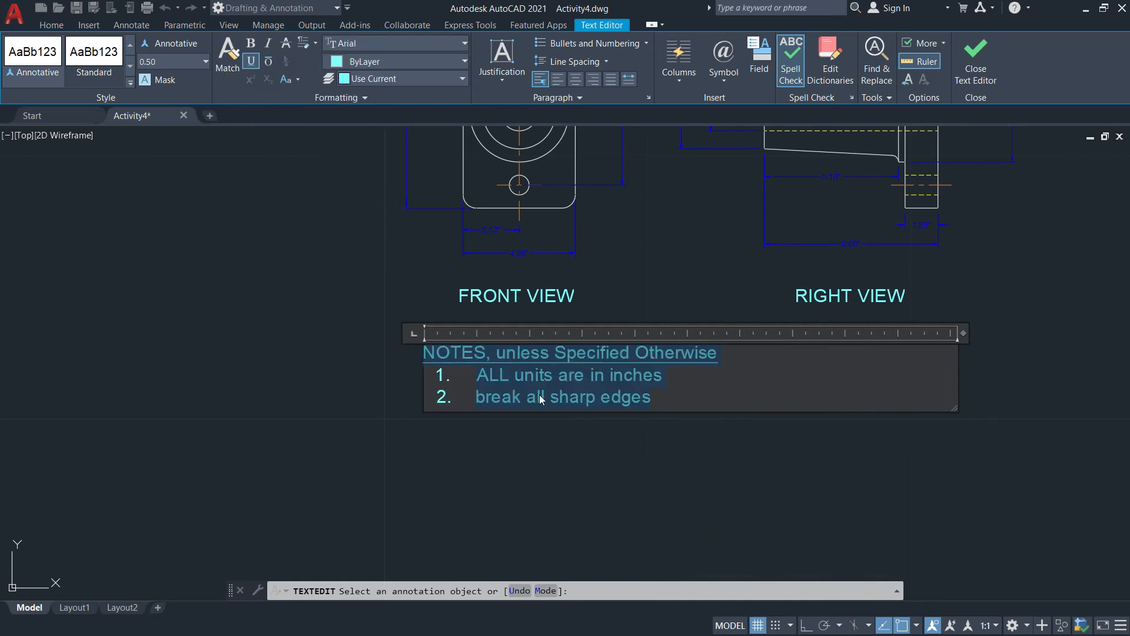
pyautogui.click(519, 390)
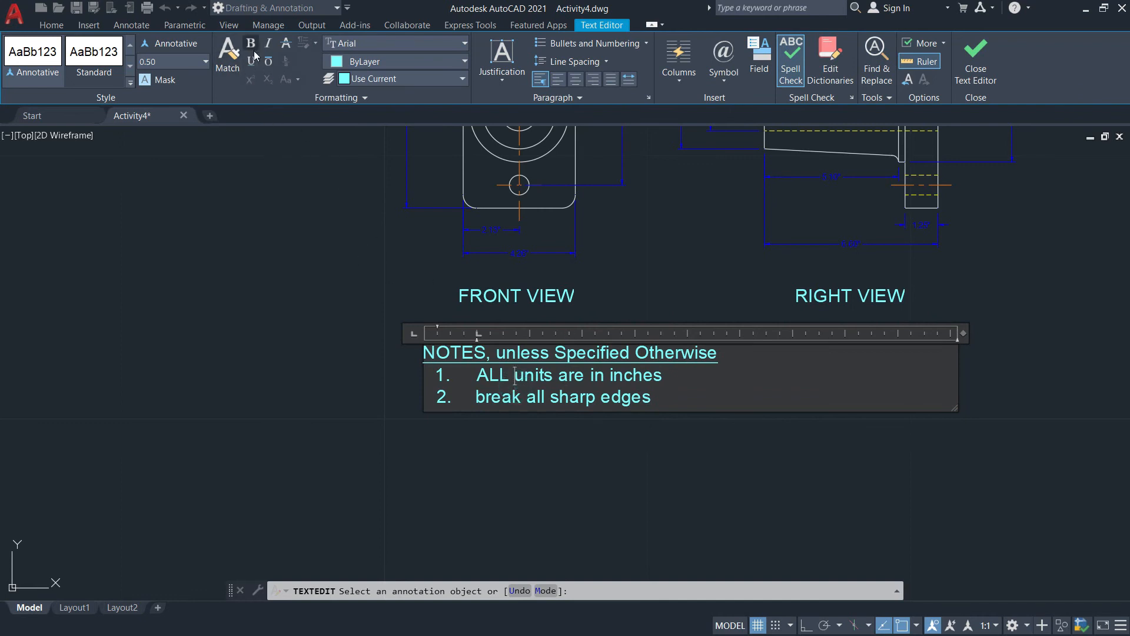
# Set all notes text to 1.00 height, ending with Bold and Italic both off
pyautogui.moveTo(672, 393); pyautogui.dragTo(422, 352)
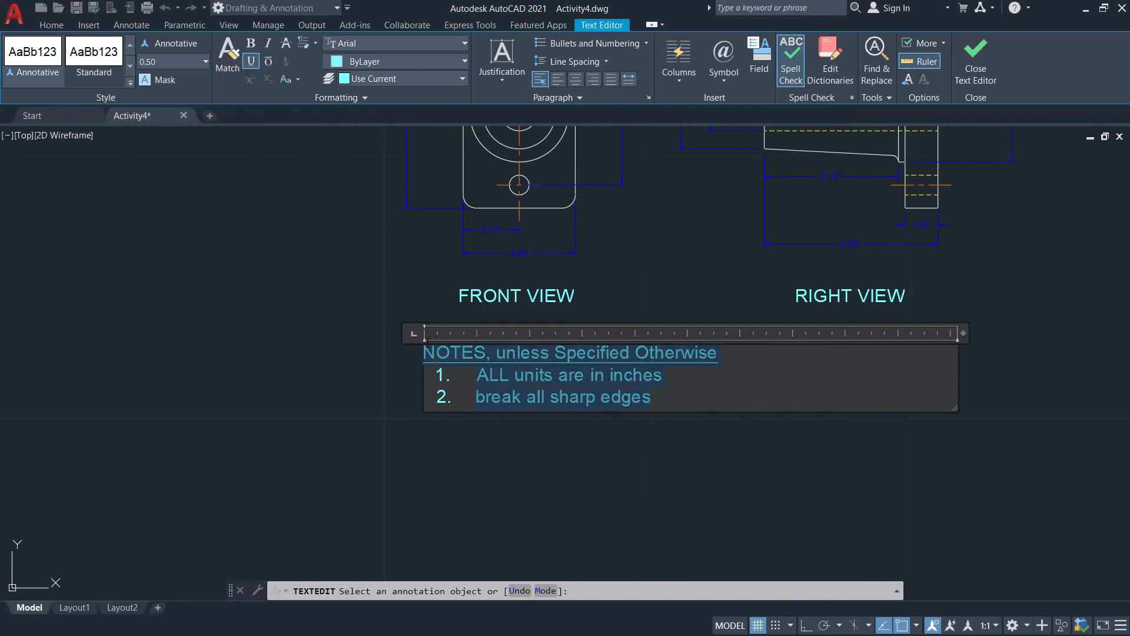
pyautogui.click(252, 51)
pyautogui.click(252, 52)
pyautogui.click(267, 51)
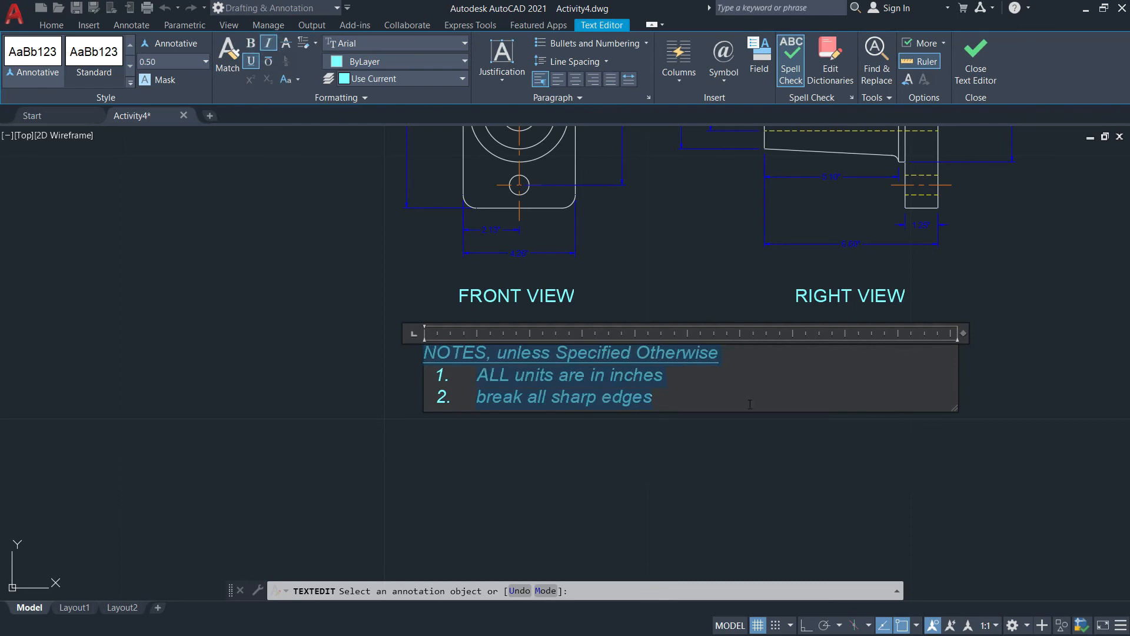
pyautogui.click(251, 43)
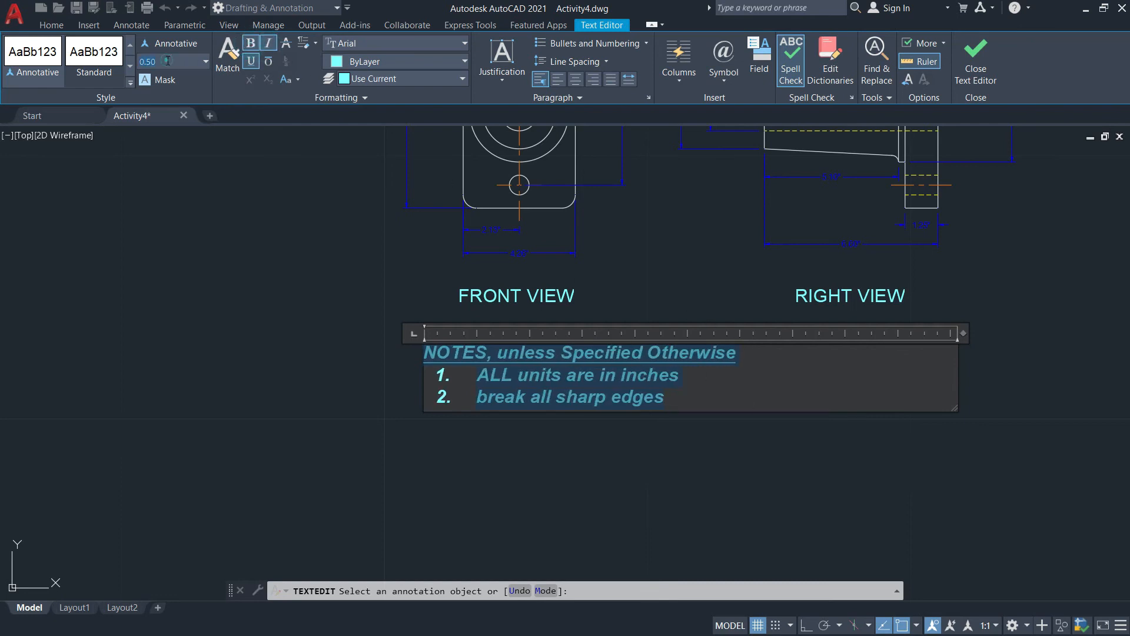
pyautogui.click(151, 66)
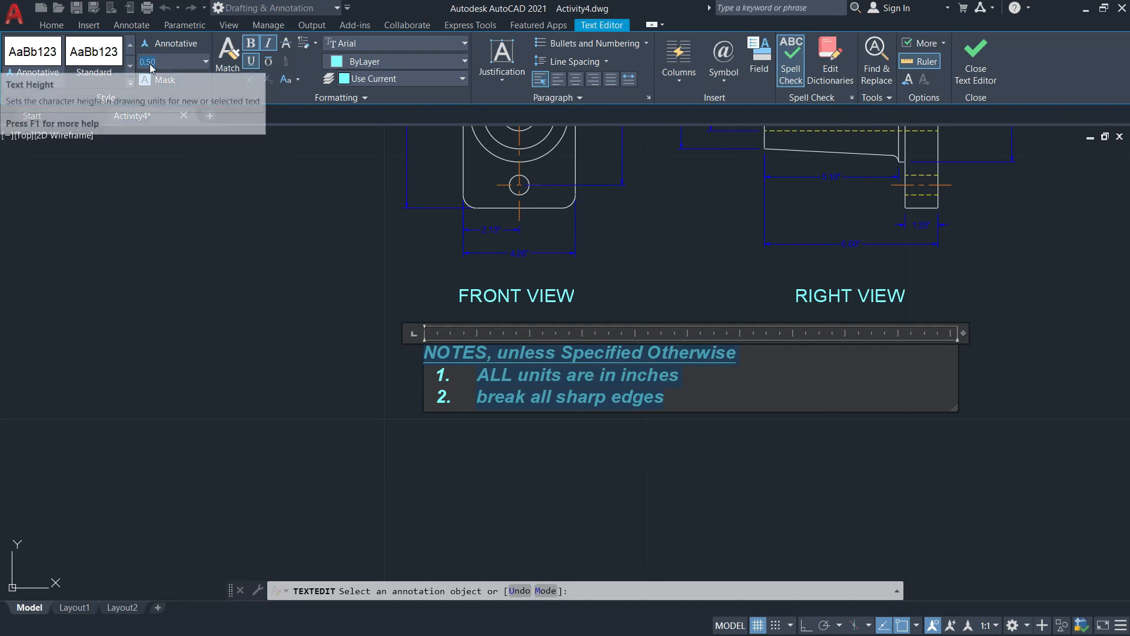
pyautogui.write('1.00')
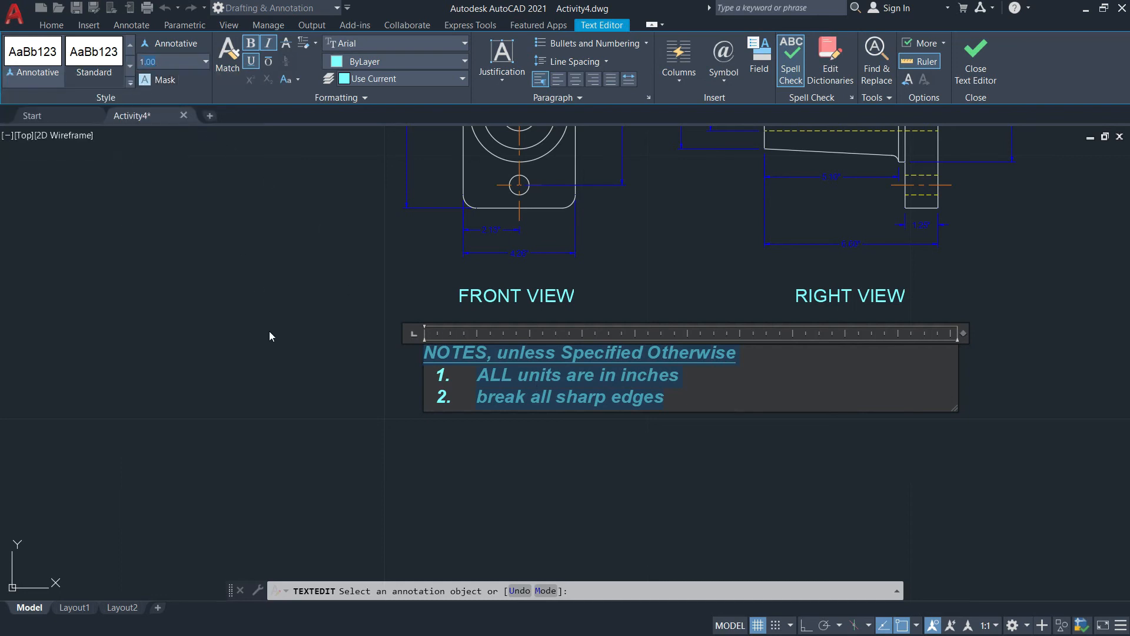
pyautogui.press('Return')
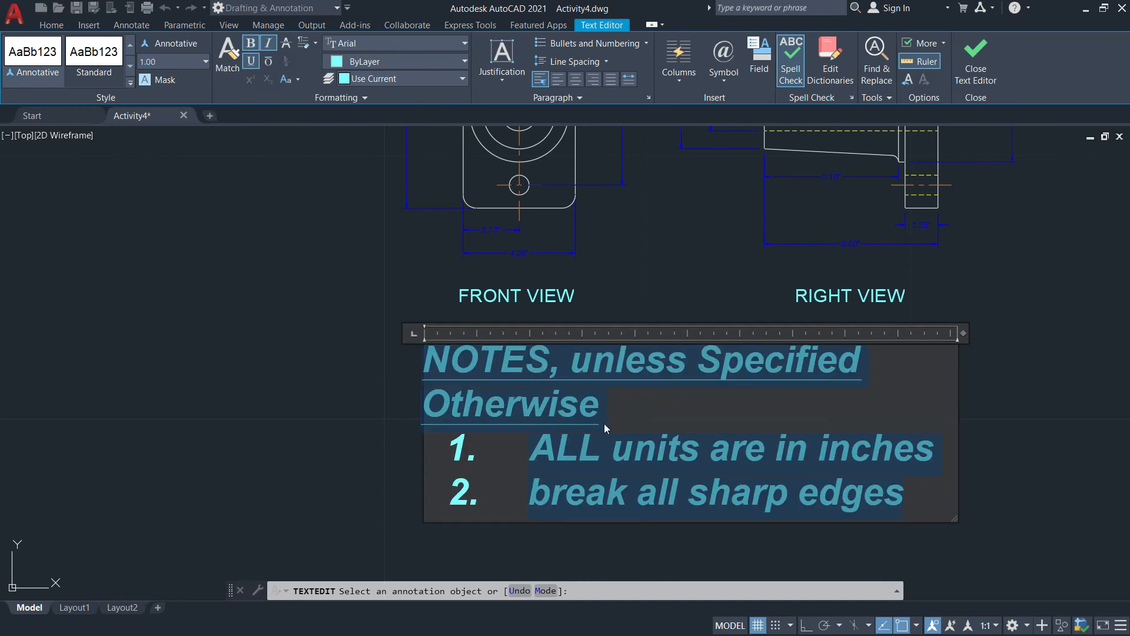
pyautogui.click(251, 43)
pyautogui.click(268, 43)
pyautogui.click(699, 398)
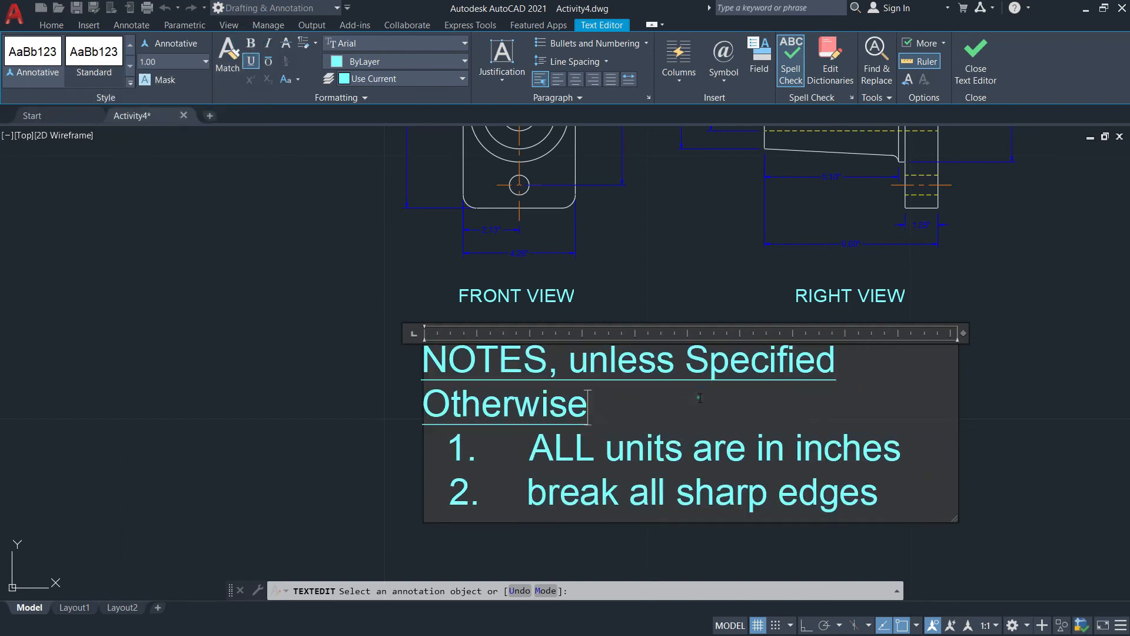
# Widen the notes box so its heading fits on one line, then commit the edit
pyautogui.scroll(-1, 713, 430)
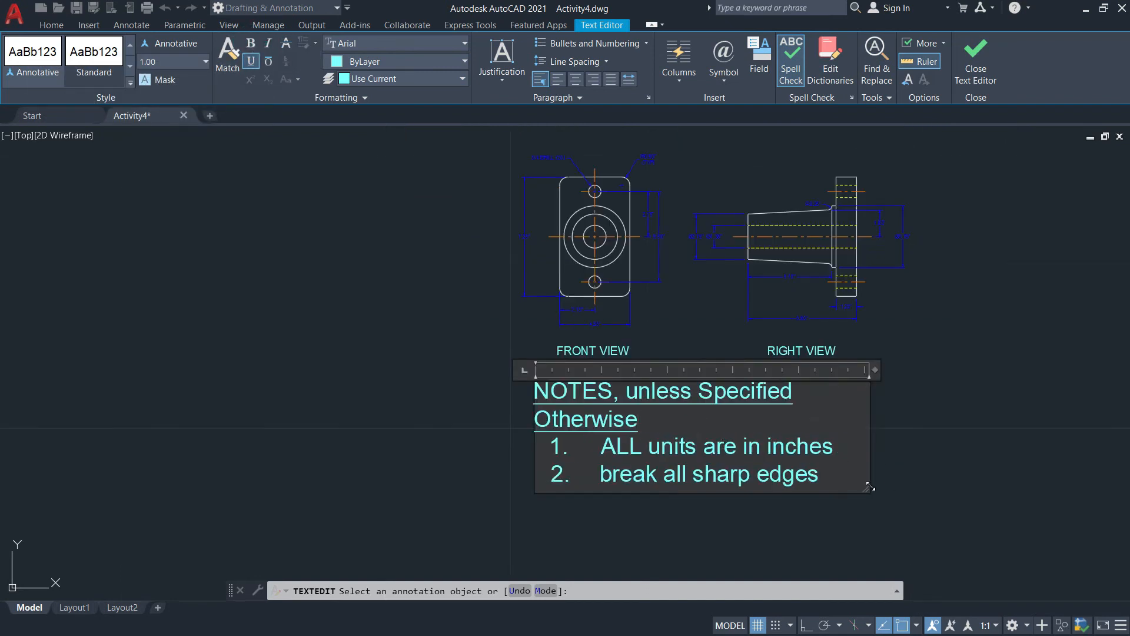
pyautogui.moveTo(869, 485); pyautogui.dragTo(1080, 470)
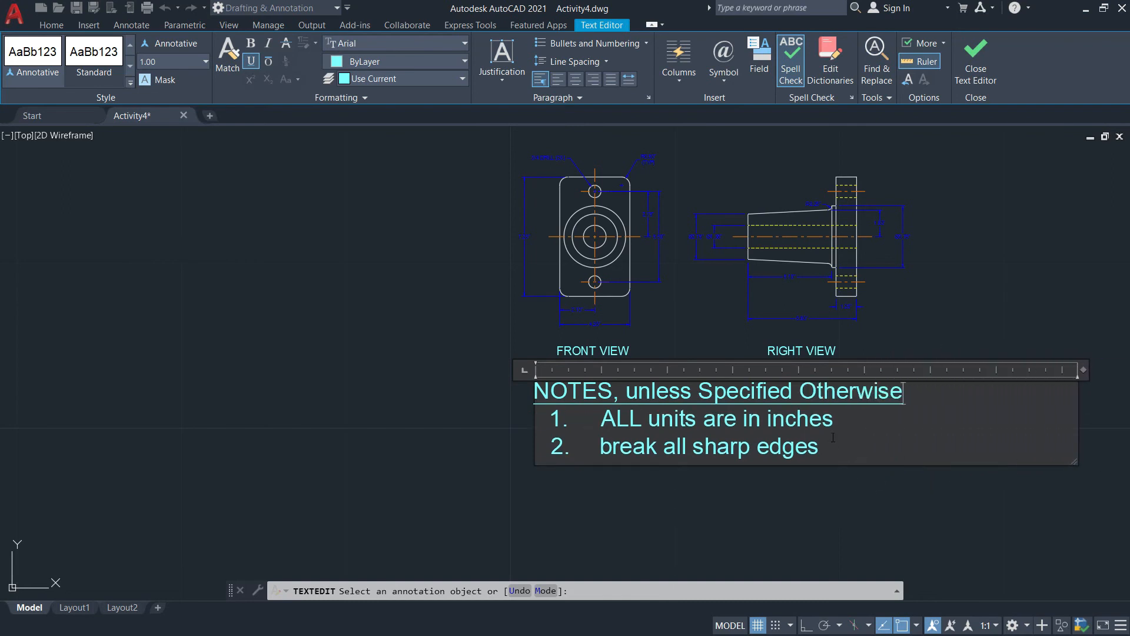
pyautogui.scroll(1, 833, 437)
pyautogui.scroll(-1, 630, 394)
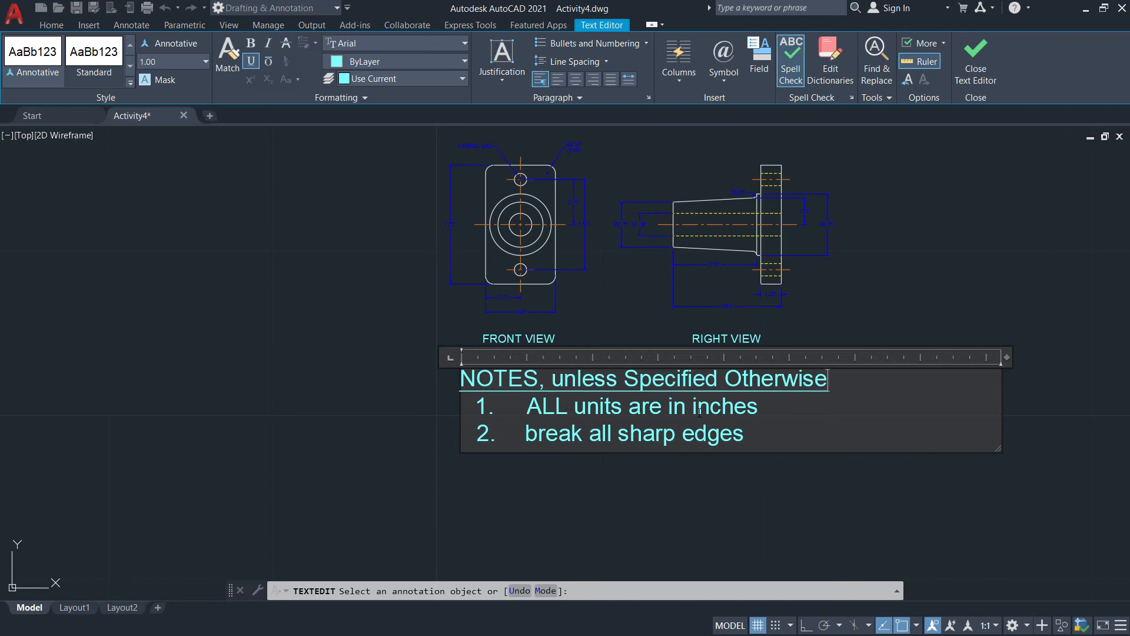
pyautogui.click(976, 65)
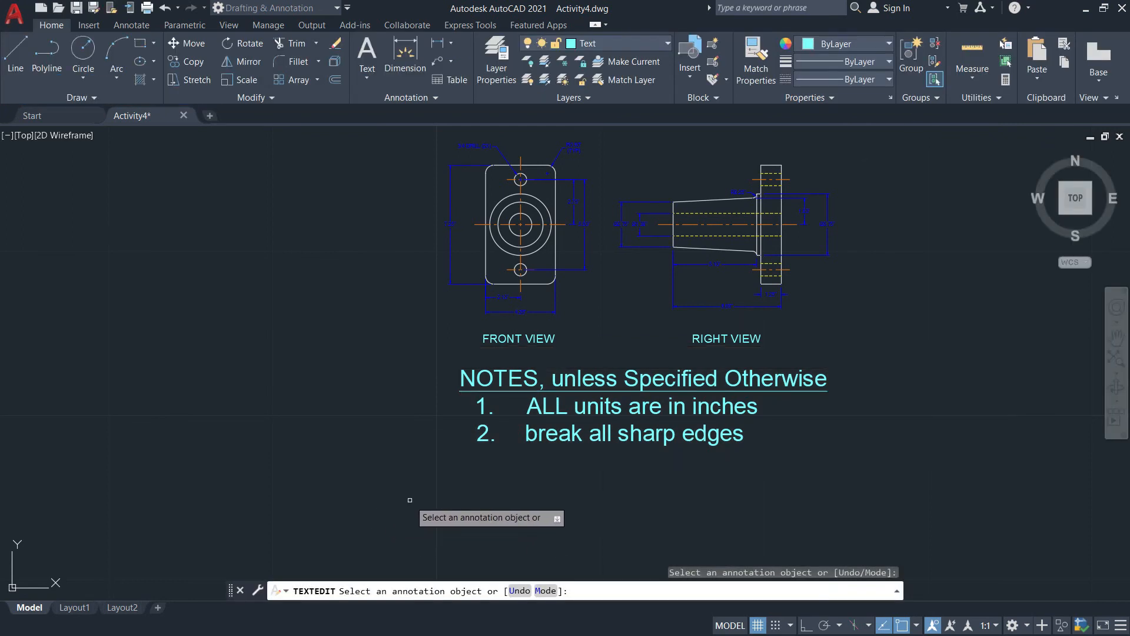
# Cancel text editing and erase the old notes block beneath the two views
pyautogui.press('Escape')
pyautogui.scroll(5, 548, 482)
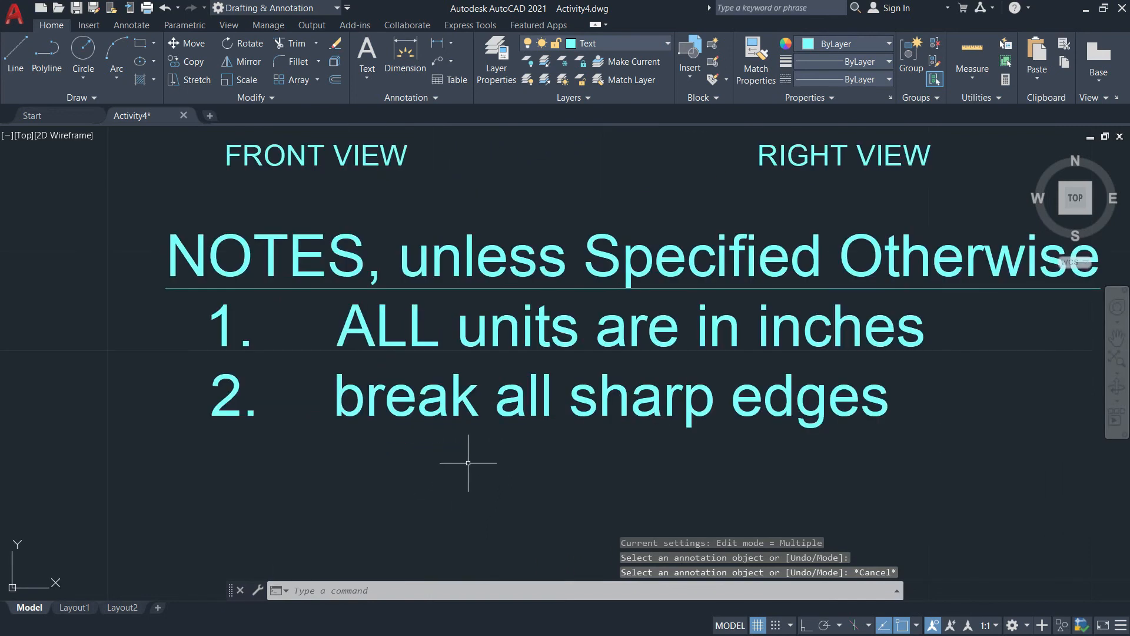
pyautogui.scroll(-4, 524, 485)
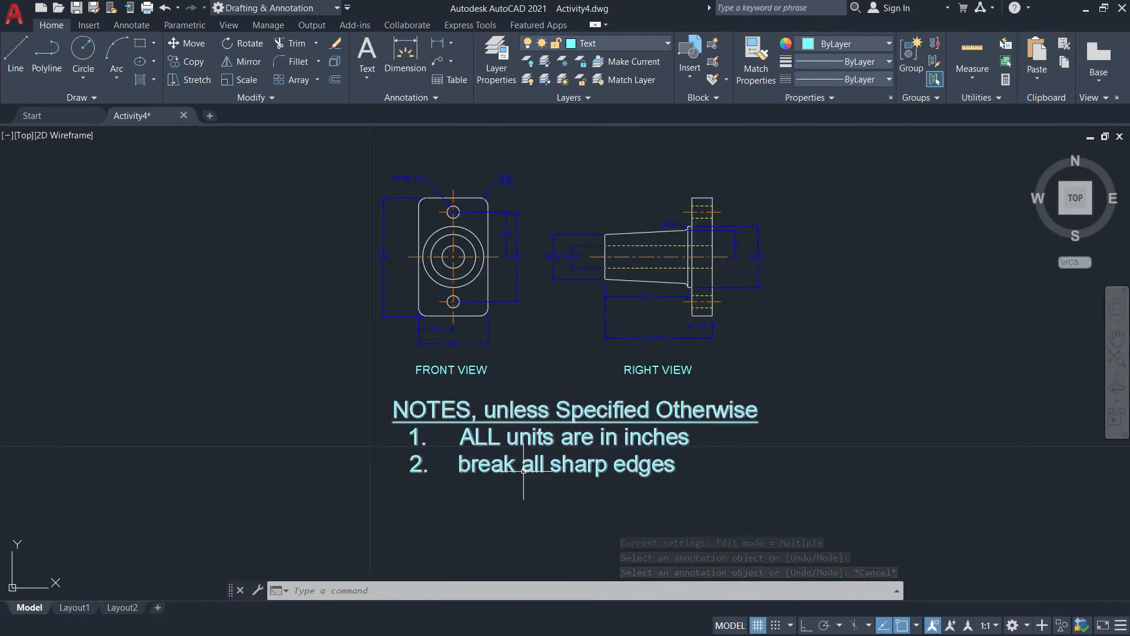
pyautogui.moveTo(614, 410)
pyautogui.mouseDown(button='middle')
pyautogui.moveTo(391, 410)
pyautogui.moveTo(372, 459)
pyautogui.moveTo(465, 457)
pyautogui.moveTo(433, 504)
pyautogui.mouseUp(button='middle')
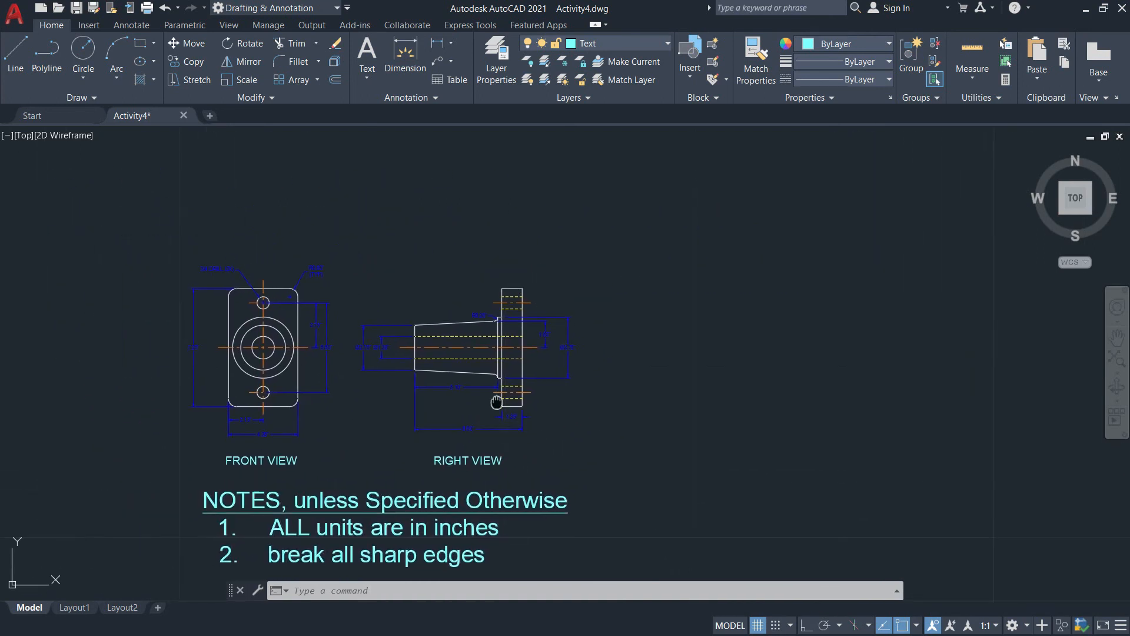
pyautogui.moveTo(496, 402); pyautogui.dragTo(560, 273, button='middle')
pyautogui.click(408, 390)
pyautogui.write('e')
pyautogui.press('Return')
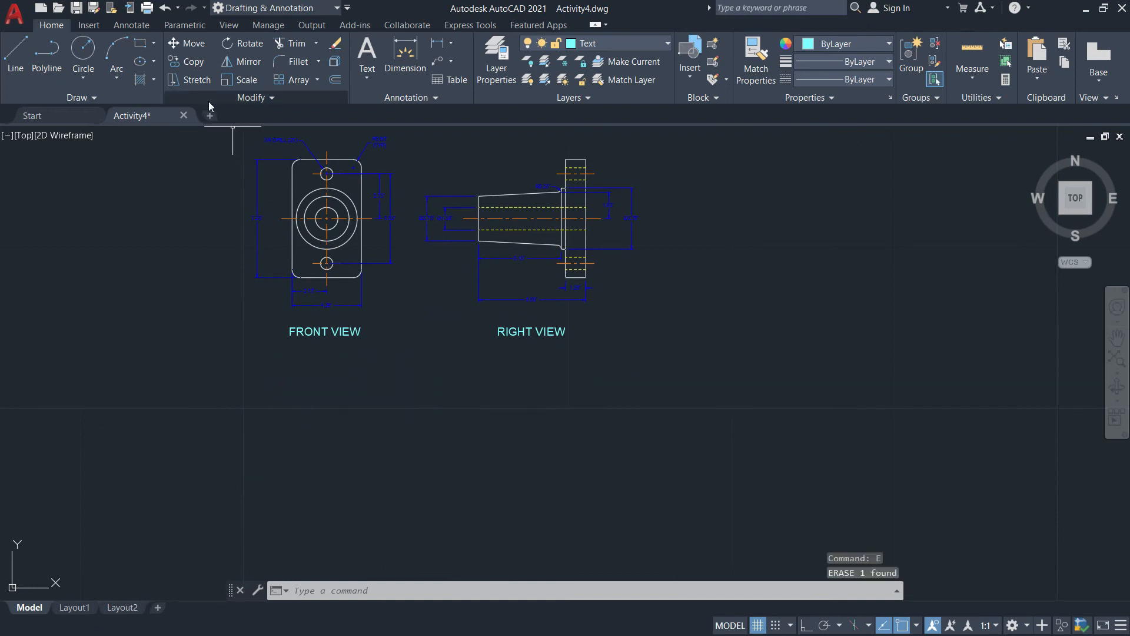
# Draw a multiline text box below the FRONT VIEW label with text height 0.5
pyautogui.click(367, 76)
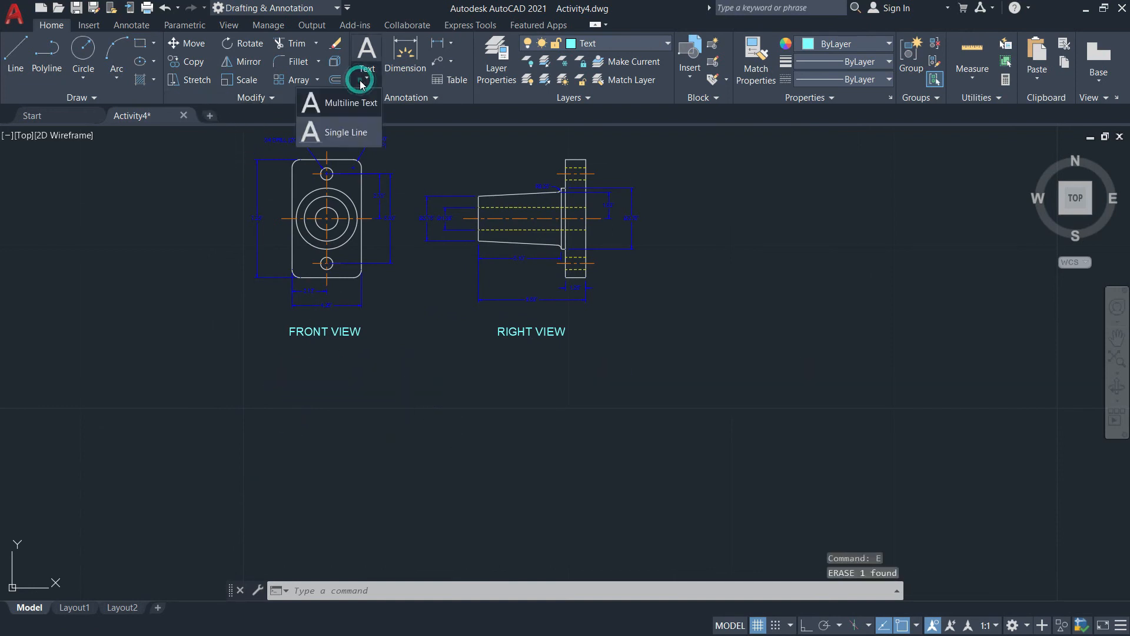
pyautogui.click(346, 110)
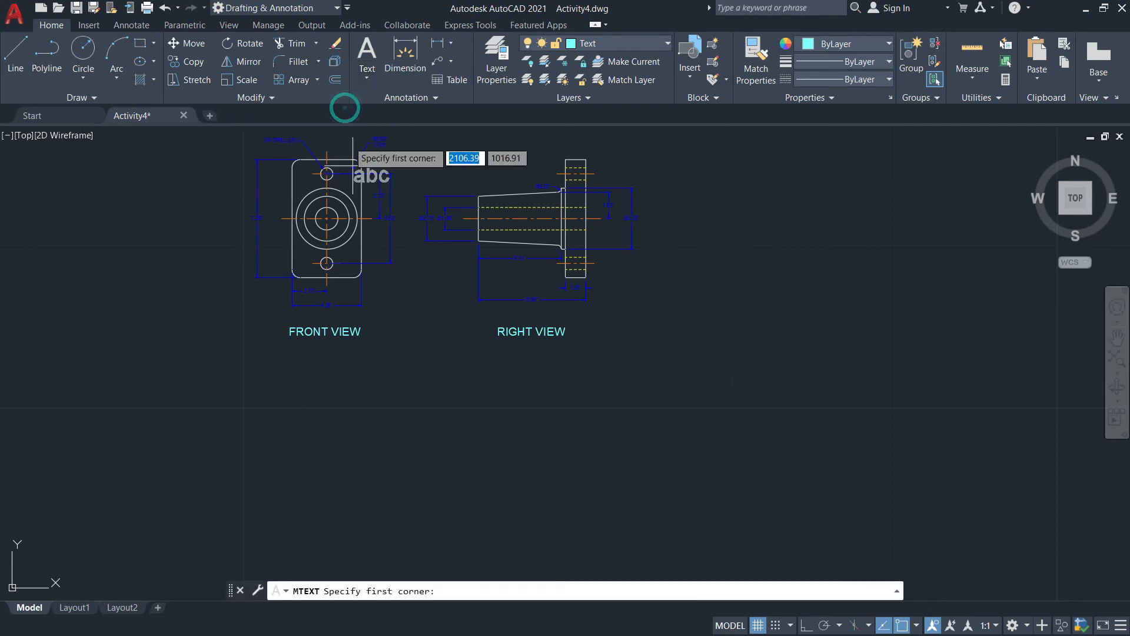
pyautogui.click(253, 364)
pyautogui.click(677, 487)
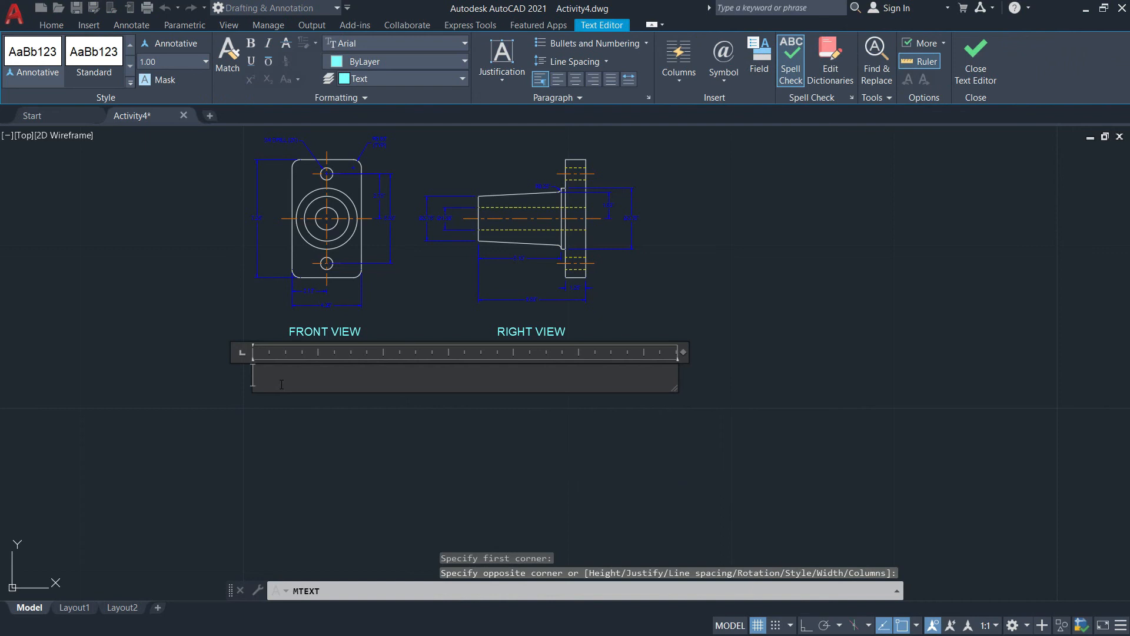
pyautogui.click(164, 62)
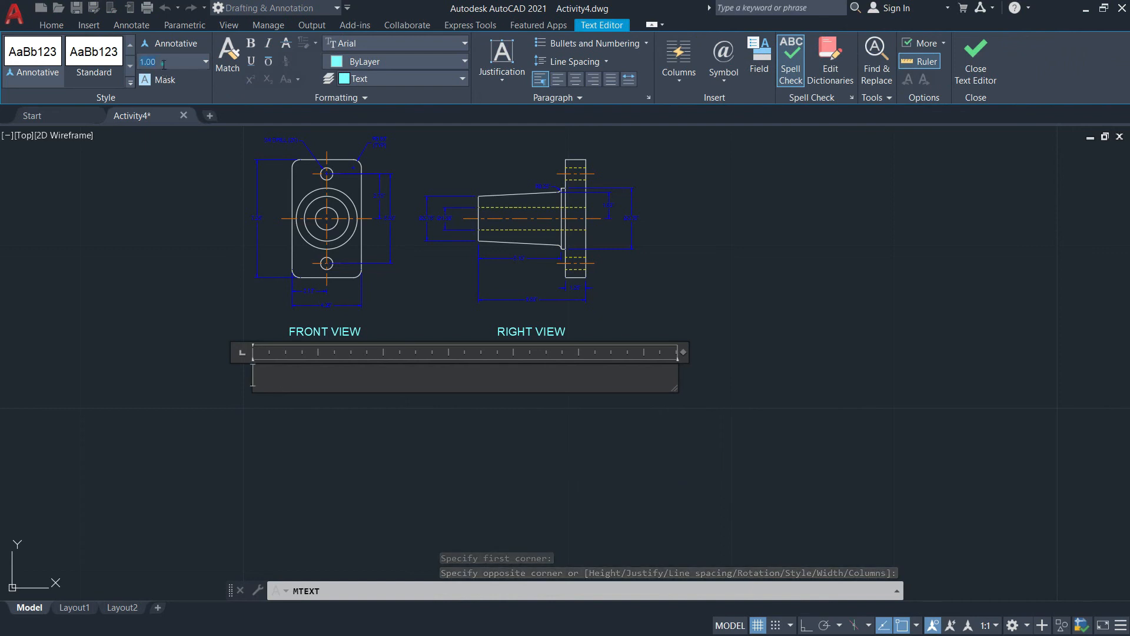
pyautogui.write('0.5')
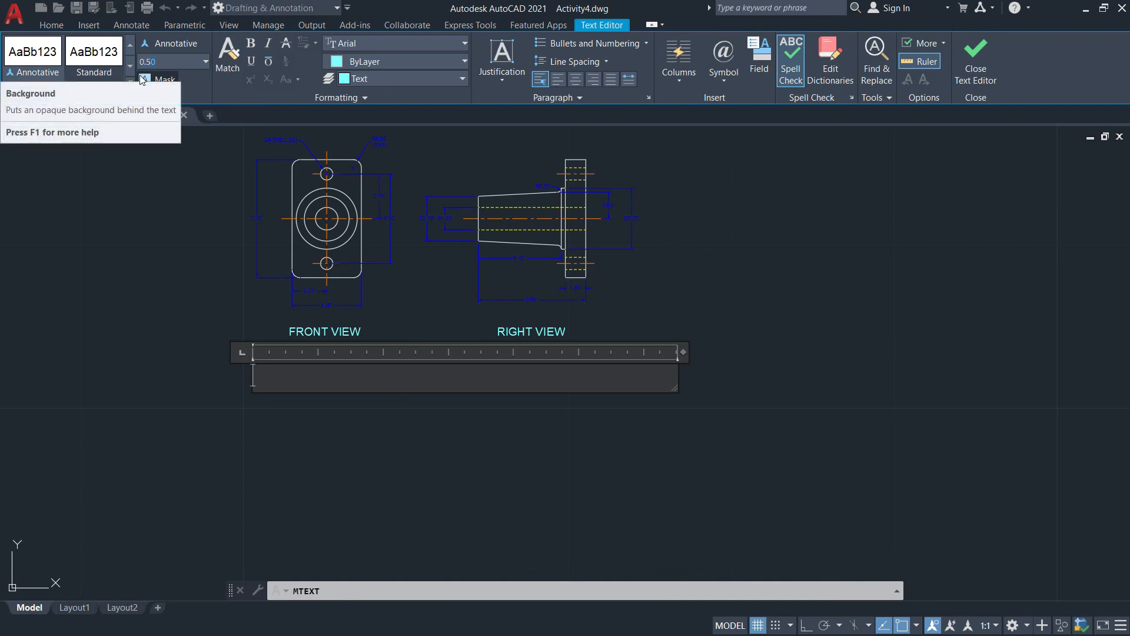
pyautogui.press('Return')
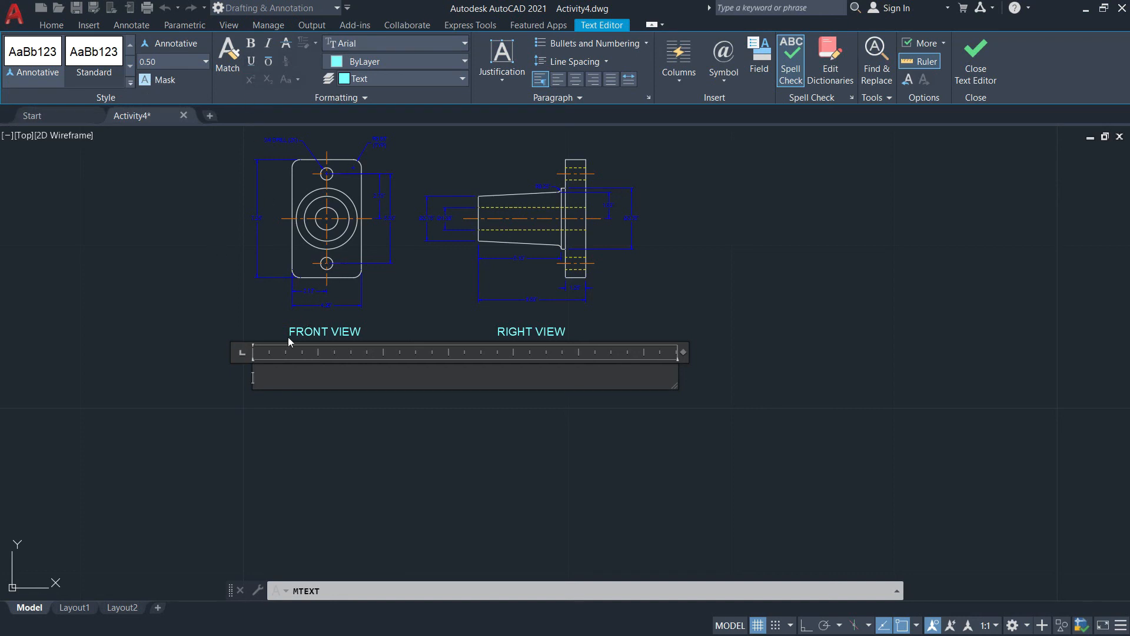
# Type the heading 'NOTES, UNLESS SPECIFIED OTHERWISE' and start a new line
pyautogui.write('NOTES,')
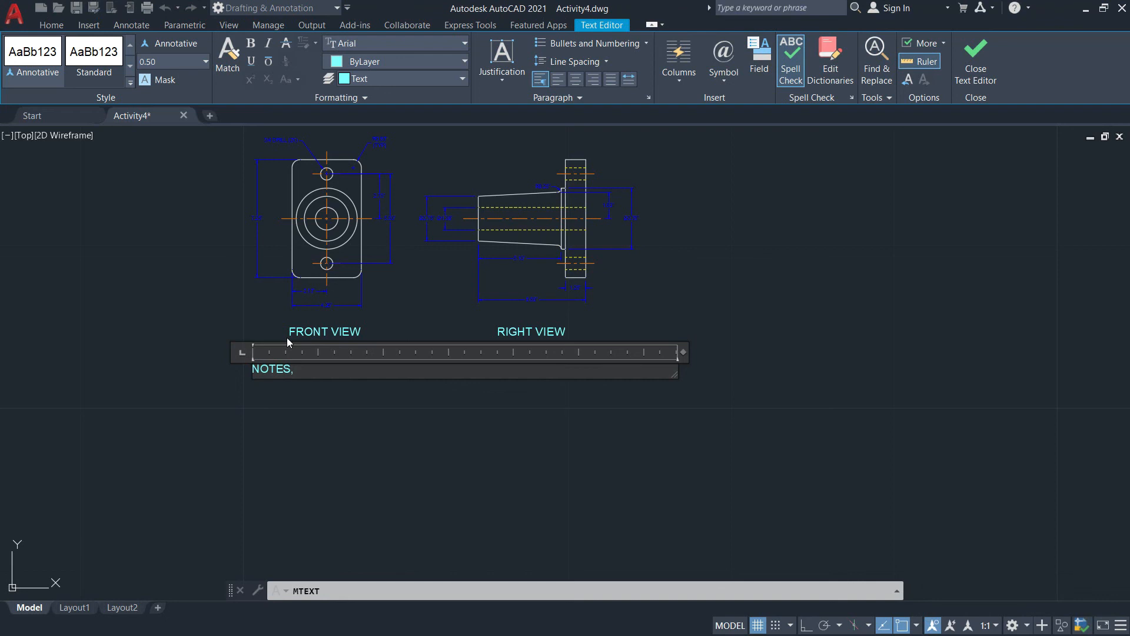
pyautogui.write('UNLESS SPECIFIED')
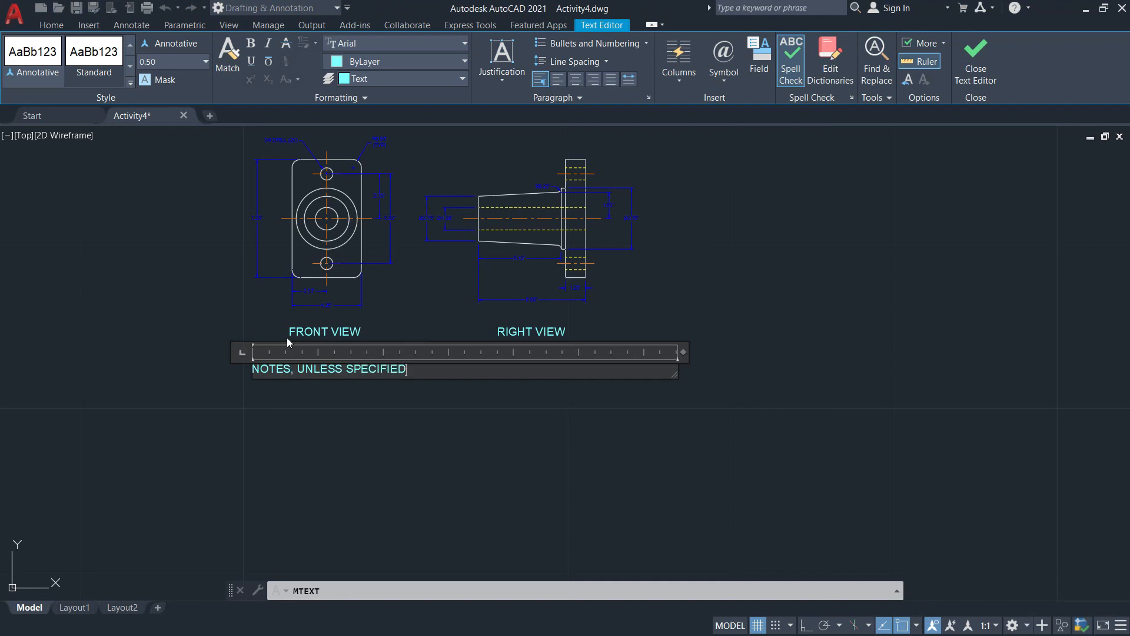
pyautogui.write(' OTHERWISE')
pyautogui.press('Return')
# Add numbered notes '1. ALL UNITS ARE IN INCHES.' and '2. BREAK ALL SHARP EDGES.'
pyautogui.write('1')
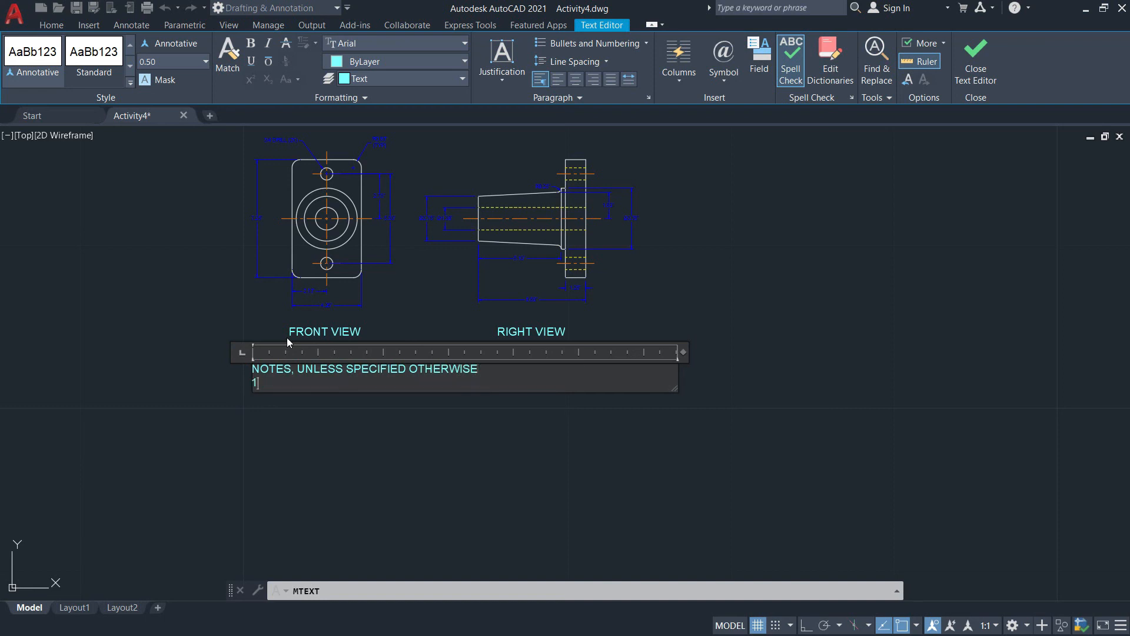
pyautogui.write('.')
pyautogui.press('Tab')
pyautogui.write('aLL DI')
pyautogui.press('BackSpace')
pyautogui.press('BackSpace')
pyautogui.press('BackSpace')
pyautogui.press('BackSpace')
pyautogui.write('l')
pyautogui.press('BackSpace')
pyautogui.press('BackSpace')
pyautogui.write('LL UNITS ARE')
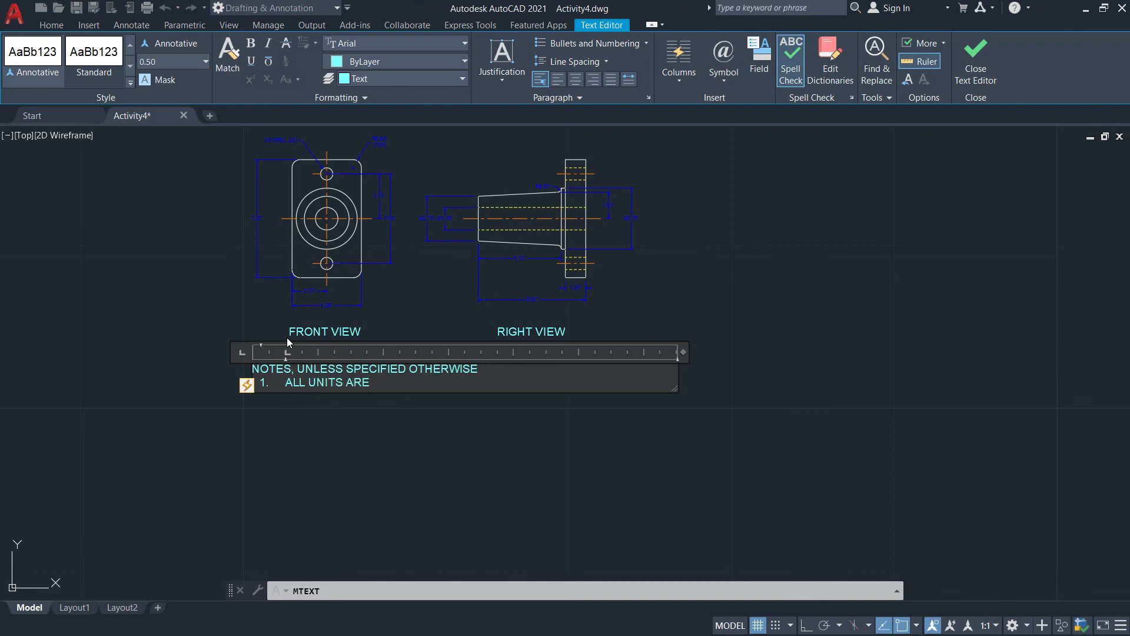
pyautogui.write(' IN INCHES.')
pyautogui.press('Return')
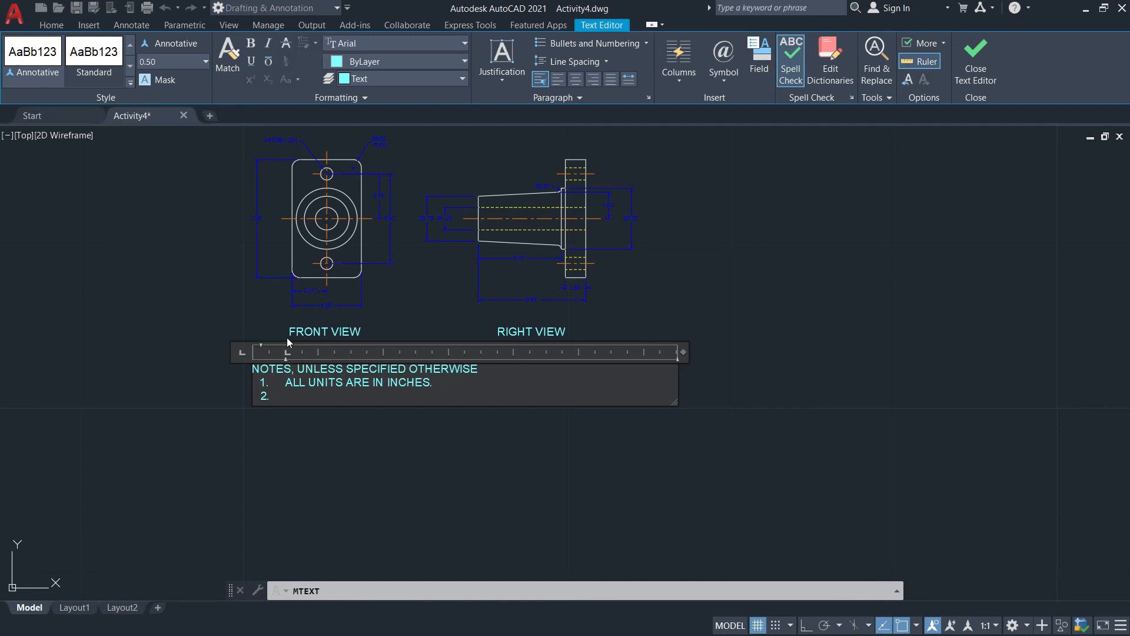
pyautogui.write('BREAK ALL SHARP EDGES.')
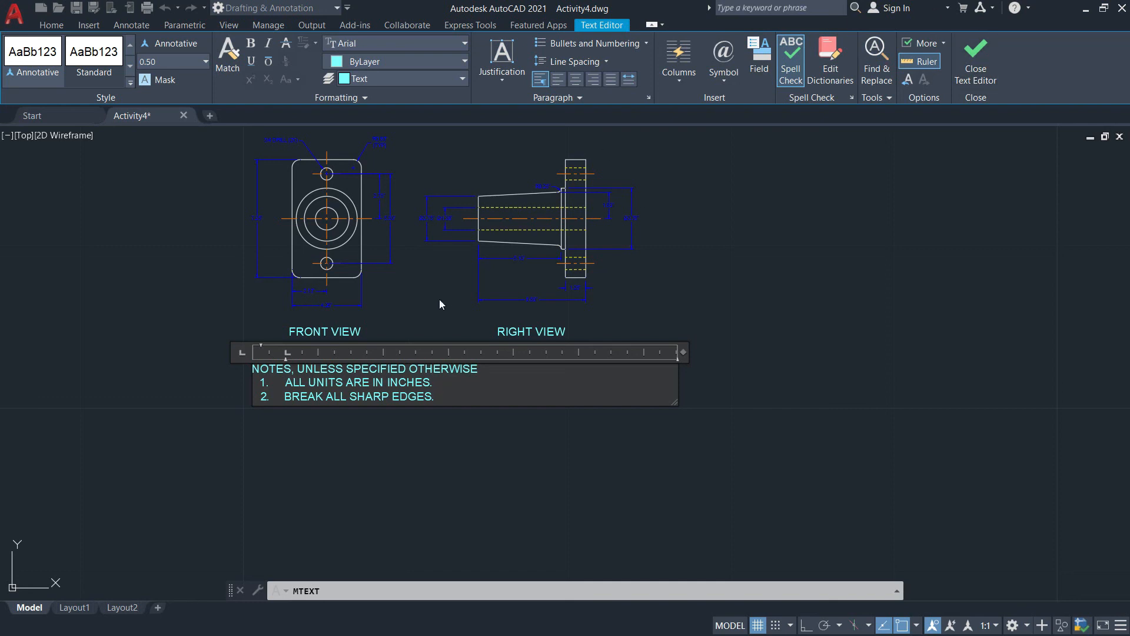
# Underline the 'NOTES, UNLESS SPECIFIED OTHERWISE' heading line
pyautogui.moveTo(494, 370); pyautogui.dragTo(252, 371)
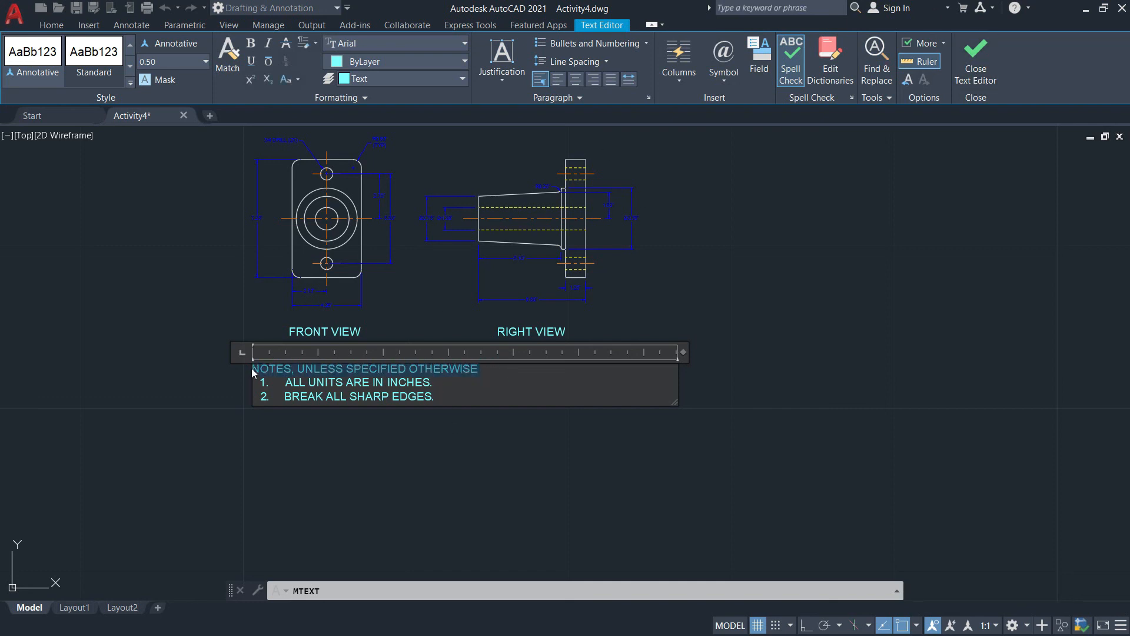
pyautogui.click(248, 64)
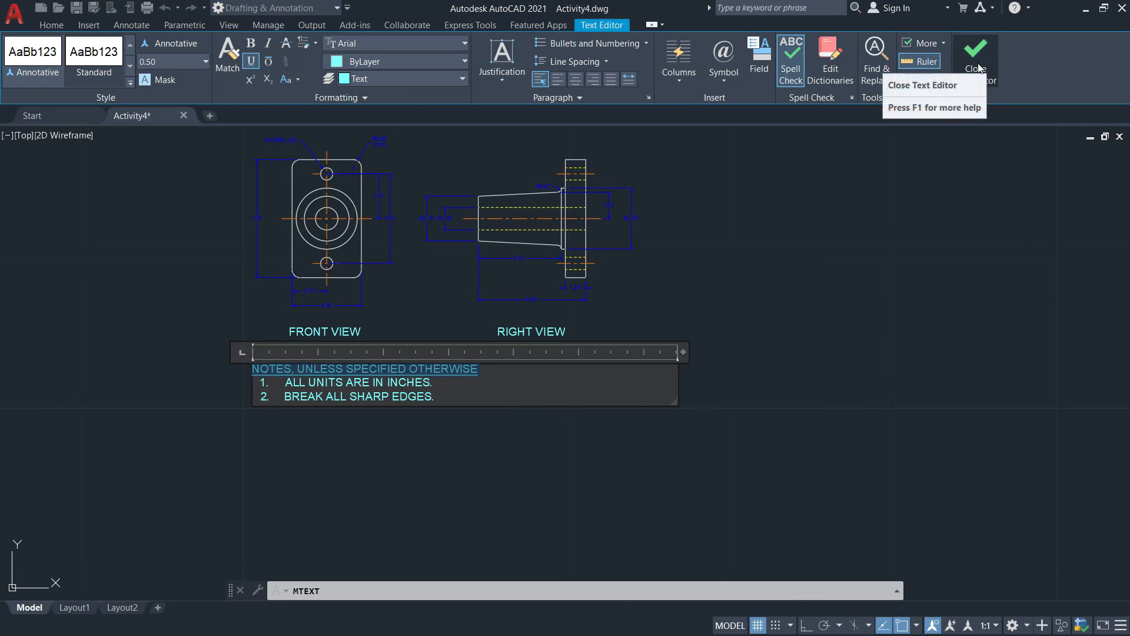
pyautogui.click(726, 80)
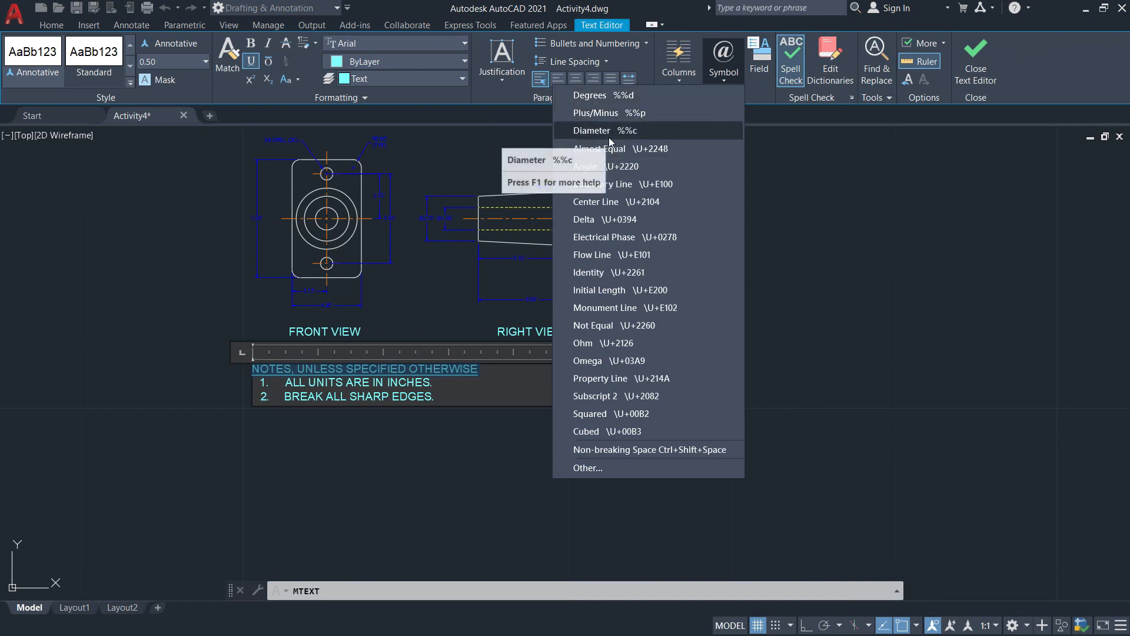
pyautogui.click(728, 75)
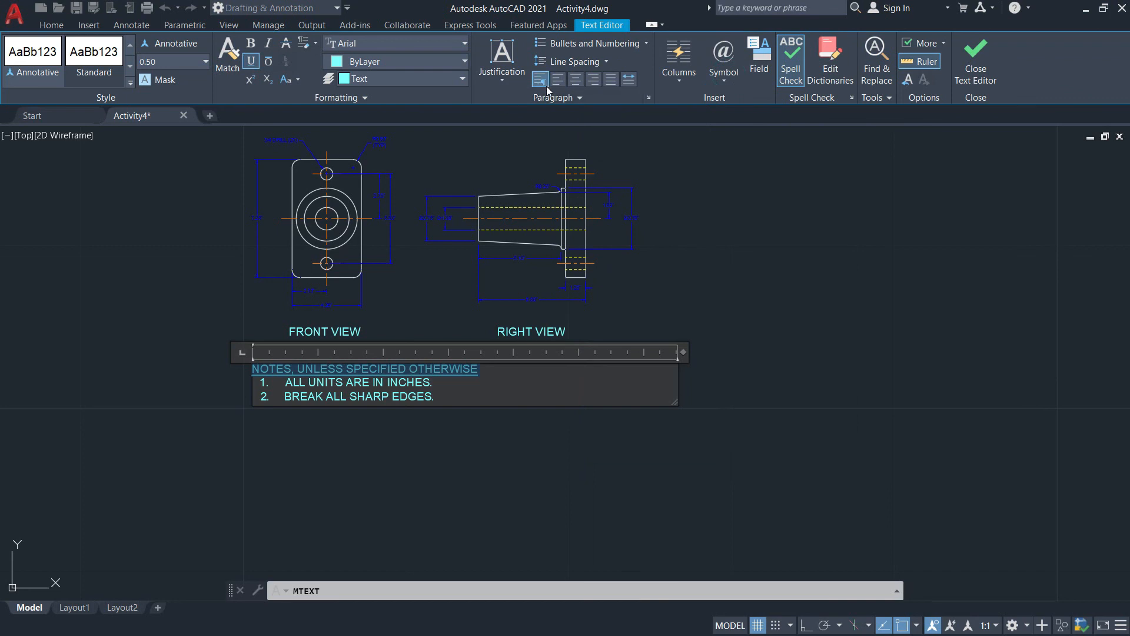
# Left-align the whole notes text and close the text editor
pyautogui.moveTo(438, 396); pyautogui.dragTo(252, 369)
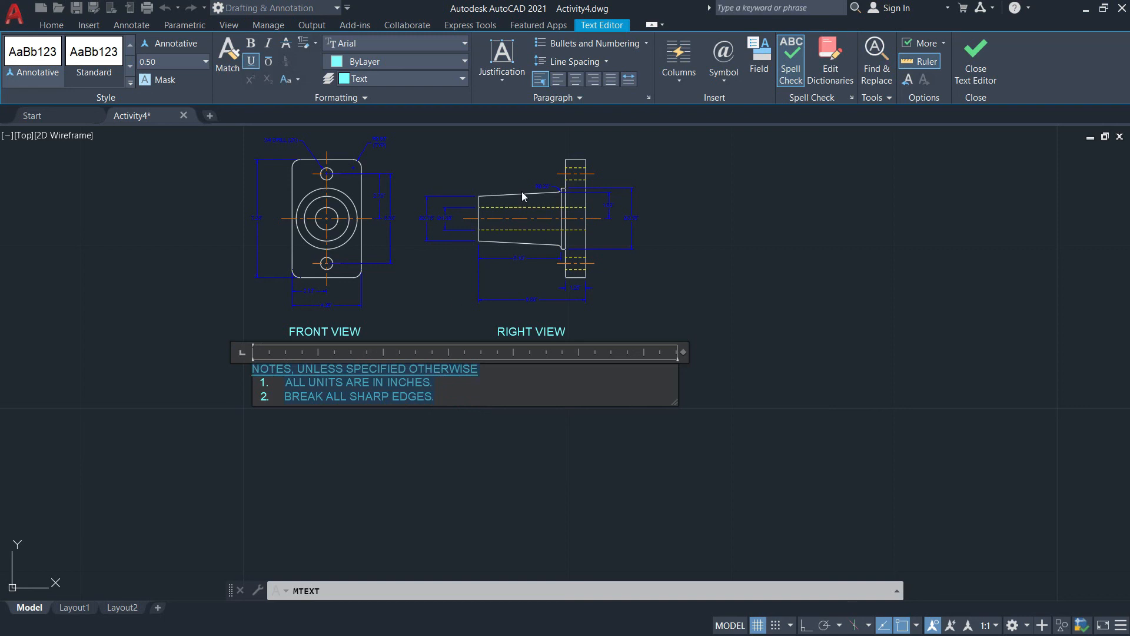
pyautogui.click(576, 79)
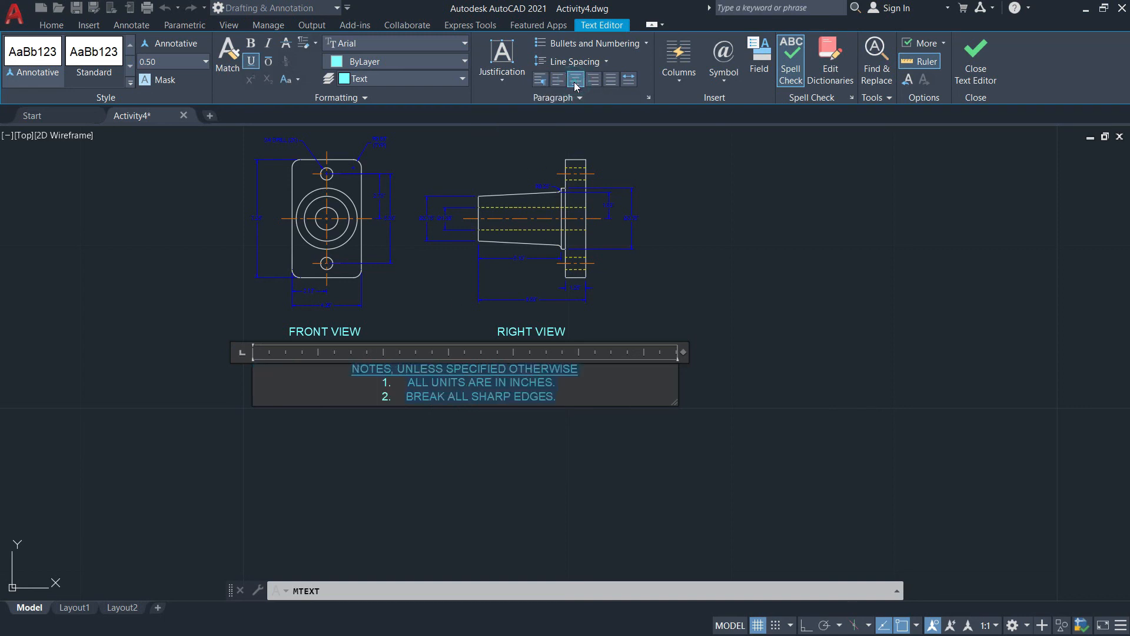
pyautogui.click(611, 79)
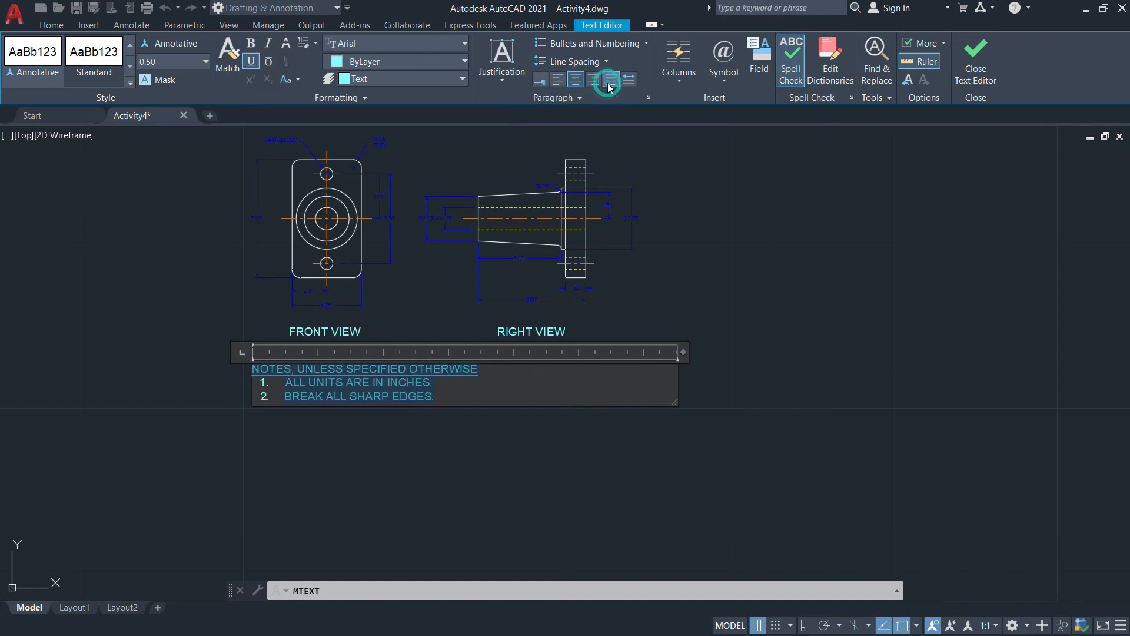
pyautogui.click(542, 79)
pyautogui.click(679, 76)
pyautogui.click(679, 76)
pyautogui.click(503, 81)
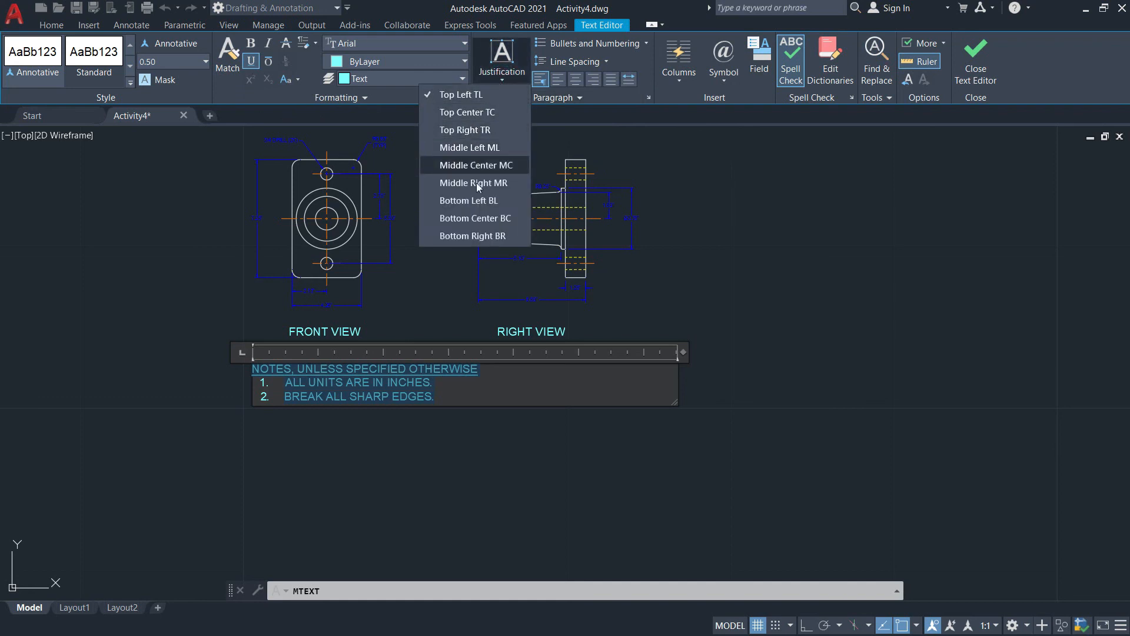
pyautogui.click(503, 80)
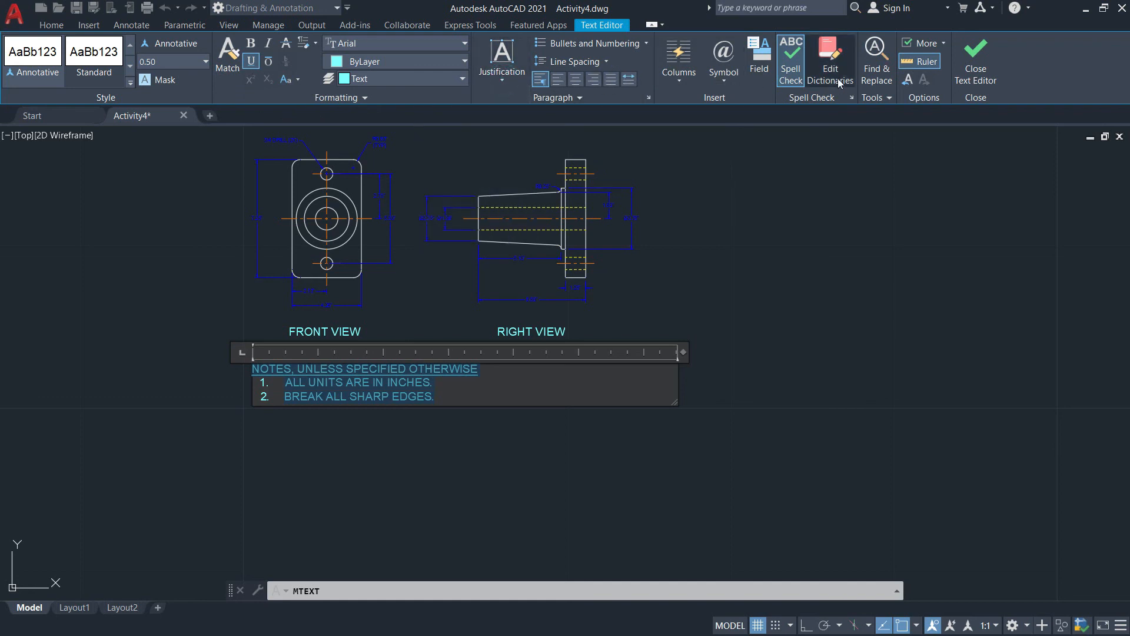
pyautogui.click(972, 64)
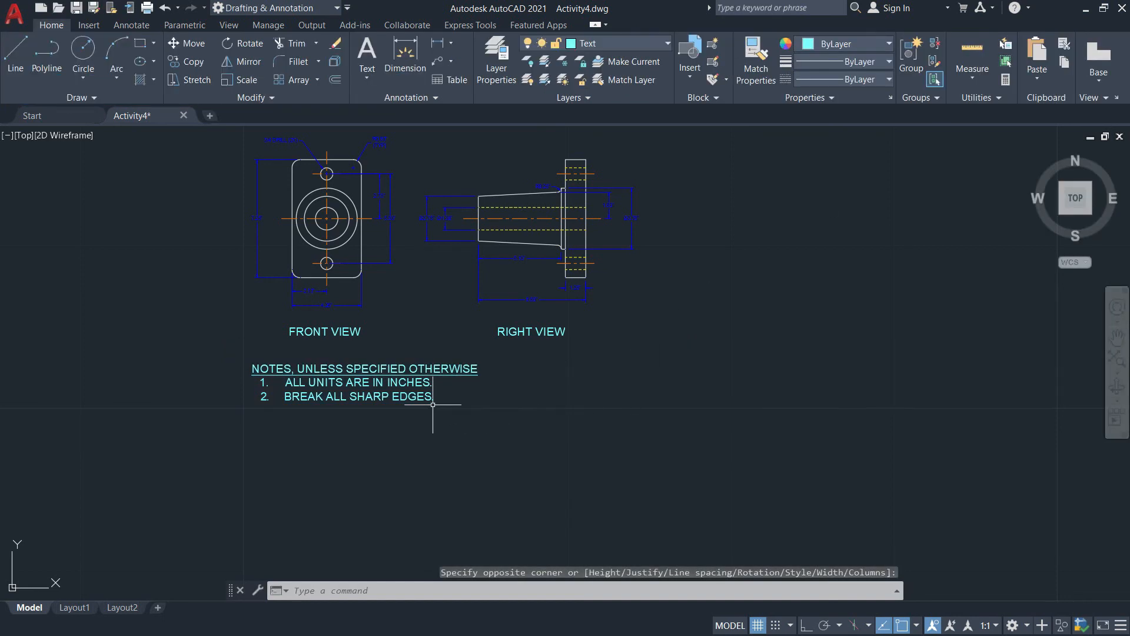
pyautogui.moveTo(375, 332)
pyautogui.mouseDown(button='middle')
pyautogui.moveTo(434, 348)
pyautogui.moveTo(533, 418)
pyautogui.moveTo(510, 413)
pyautogui.mouseUp(button='middle')
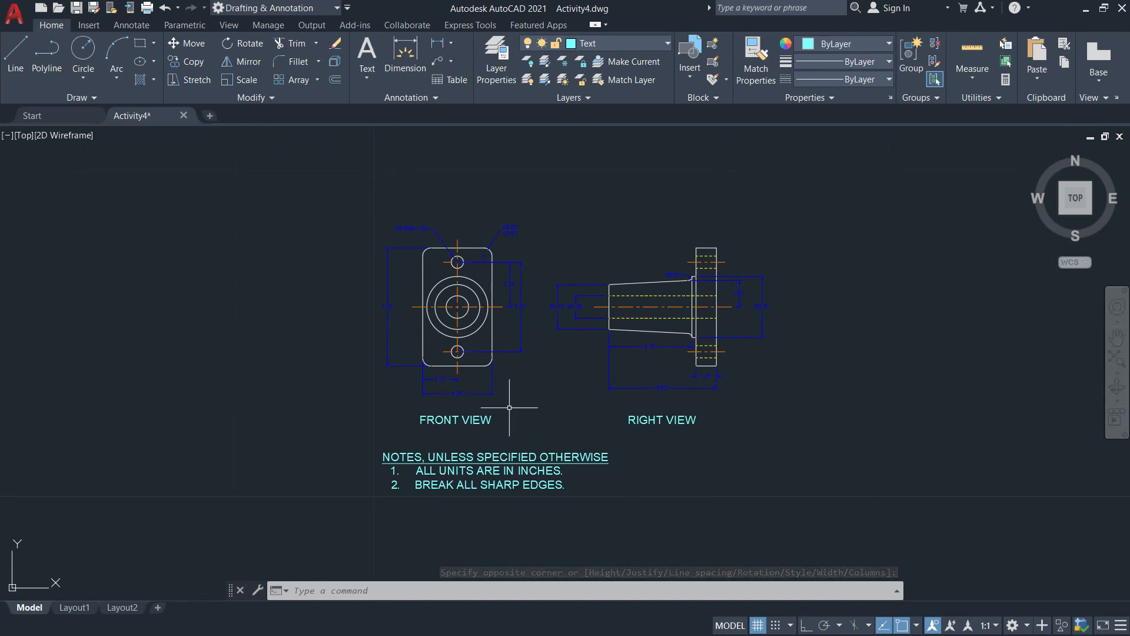